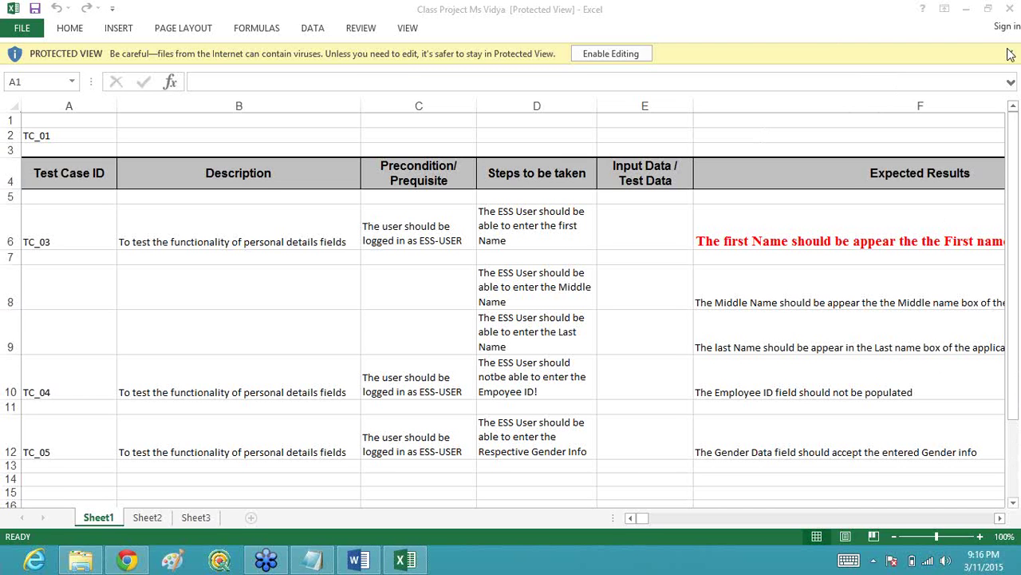
# Step: Bring the spreadsheet into focus and select the TC_03 test case ID cell
pyautogui.click(1012, 184)
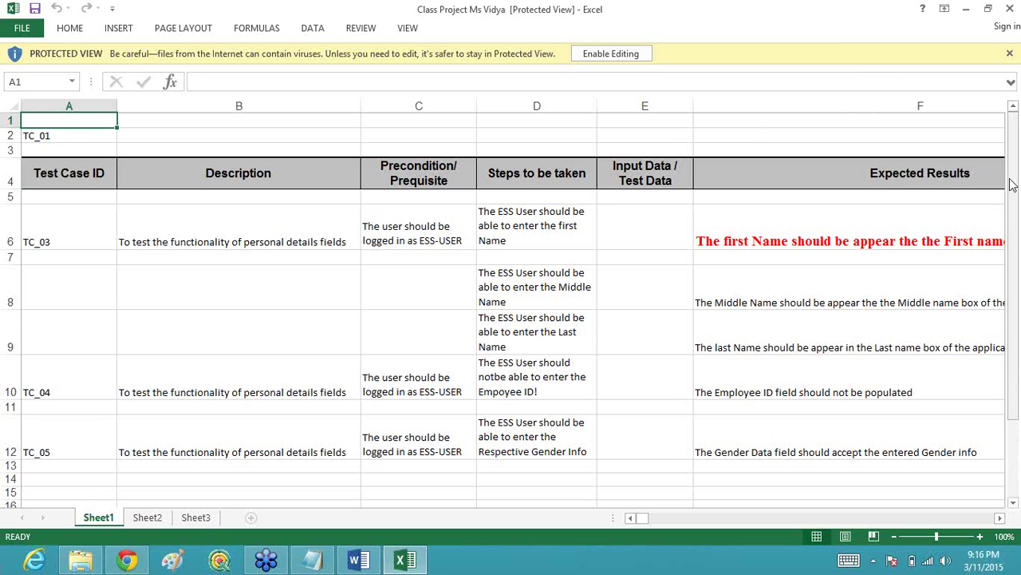
pyautogui.moveTo(1012, 184); pyautogui.dragTo(1012, 206)
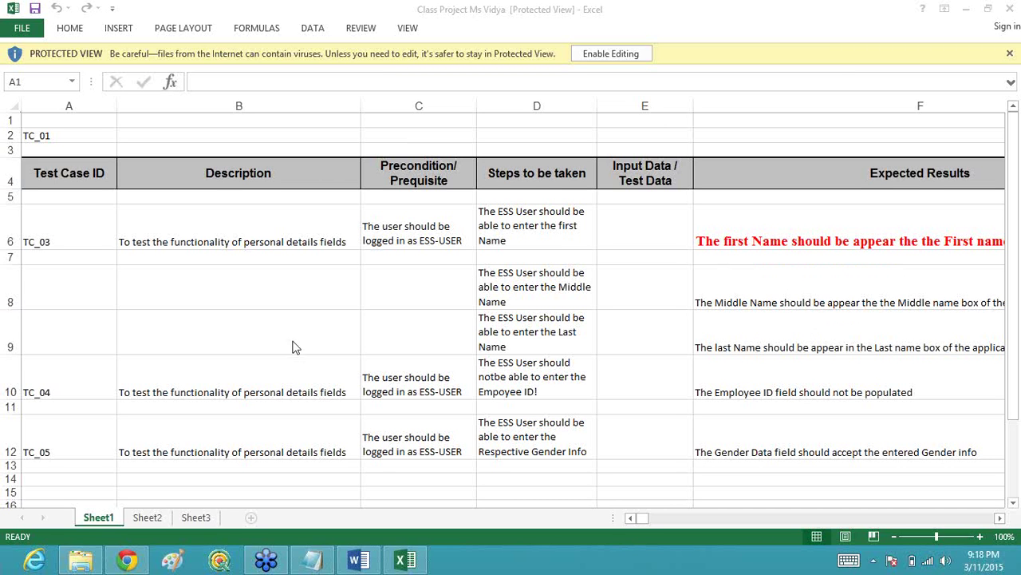
pyautogui.click(88, 227)
# Step: Enable editing of the workbook and renumber cell A6 from TC_03 to TC_01
pyautogui.click(591, 61)
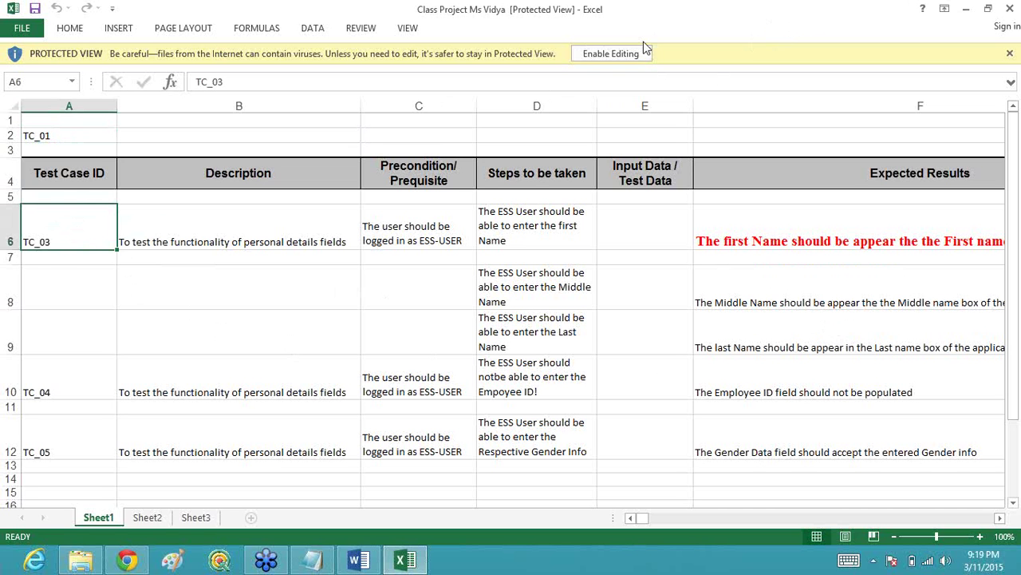
pyautogui.click(620, 53)
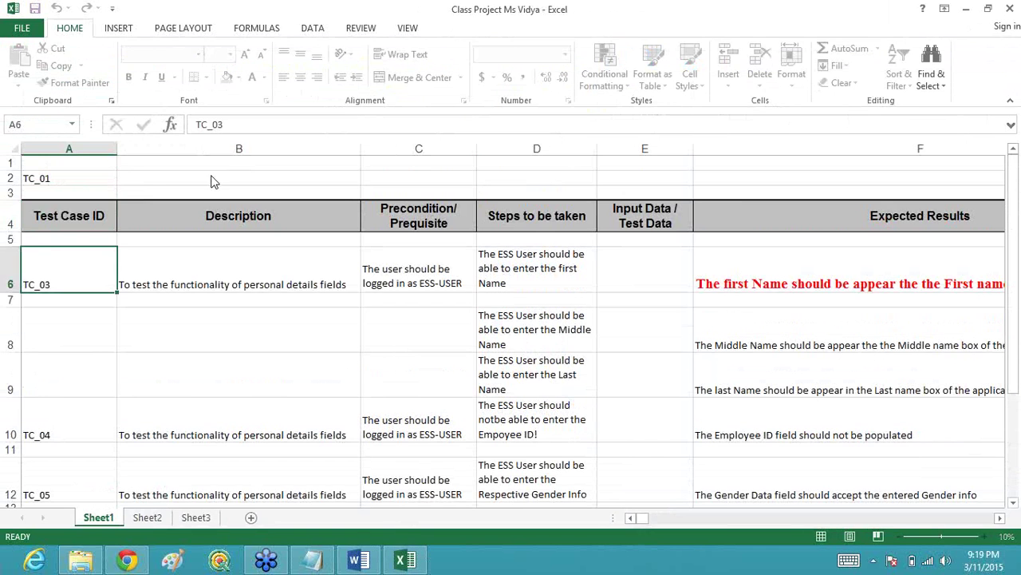
pyautogui.doubleClick(60, 281)
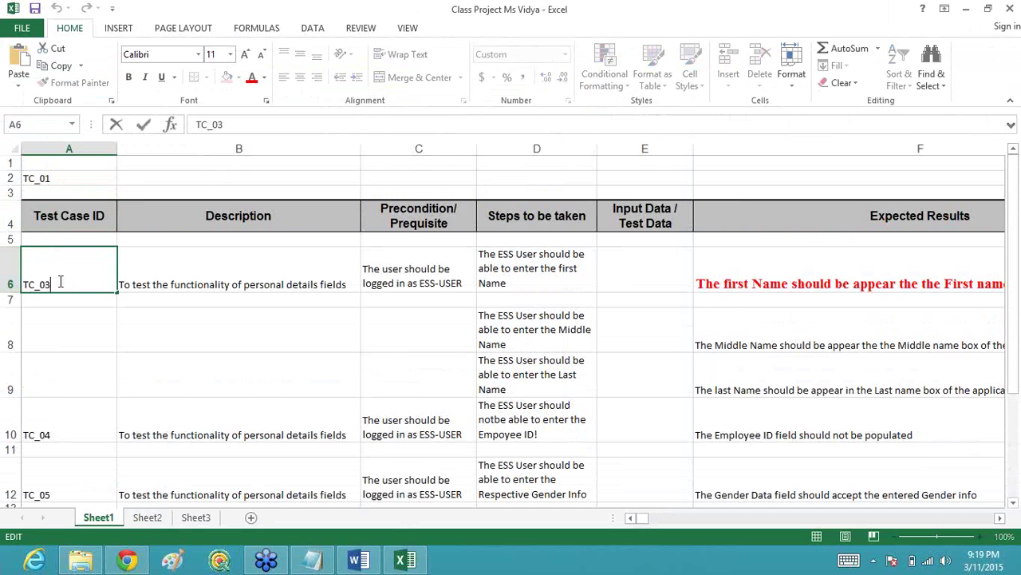
pyautogui.press('BackSpace')
pyautogui.write('1')
pyautogui.hotkey('alt', 'Tab')
pyautogui.hotkey('alt', 'Tab')
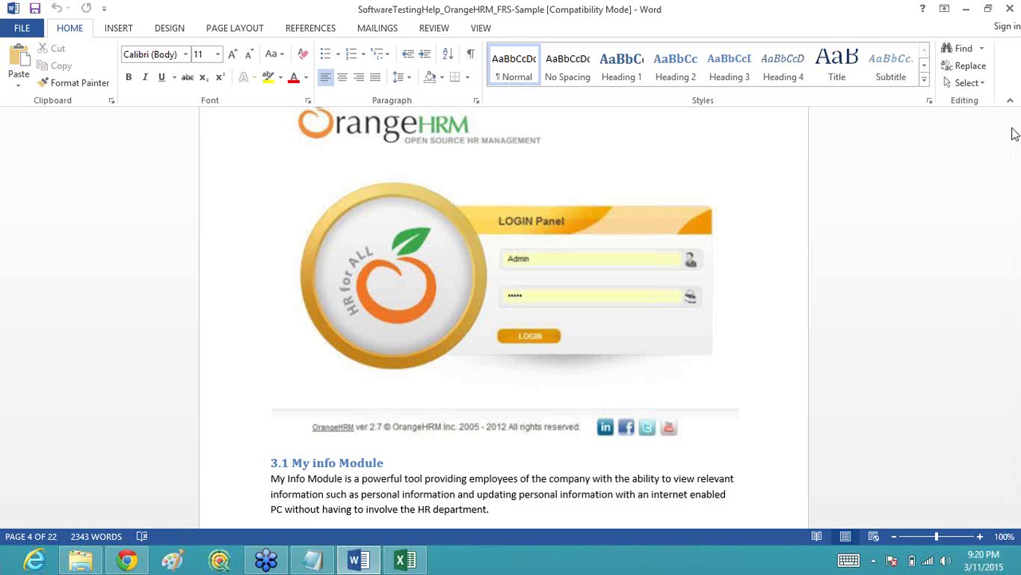
# Step: Scroll briefly through the Word requirements document, then return to the Excel Class Project workbook
pyautogui.click(1009, 9)
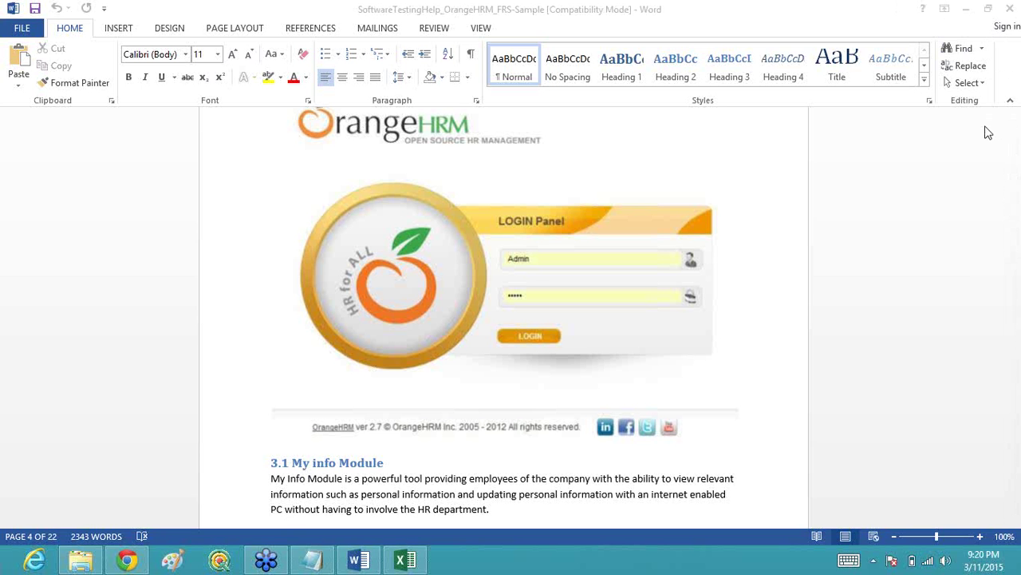
pyautogui.click(1020, 171)
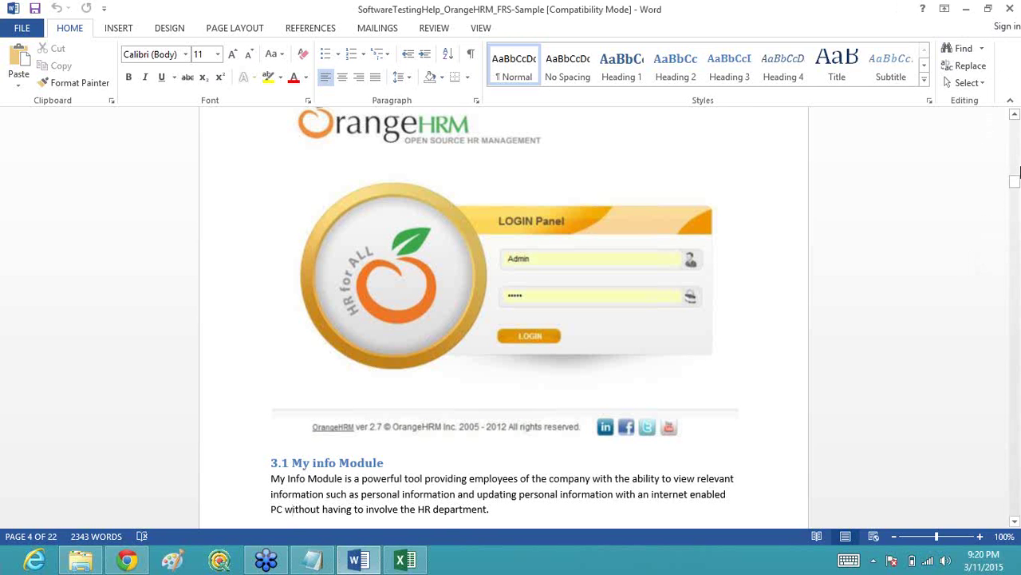
pyautogui.moveTo(1016, 180); pyautogui.dragTo(1015, 196)
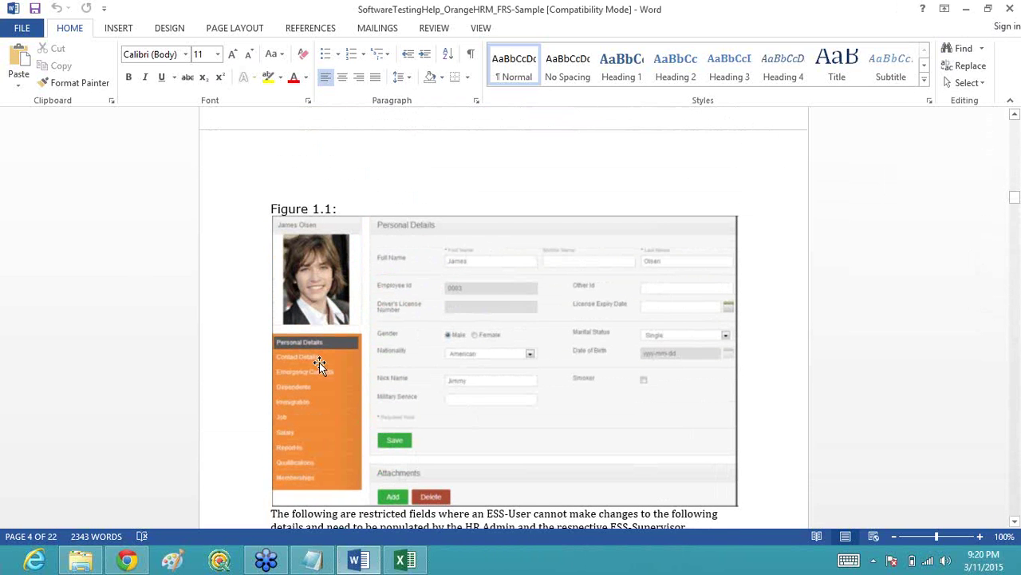
pyautogui.hotkey('alt', 'Tab')
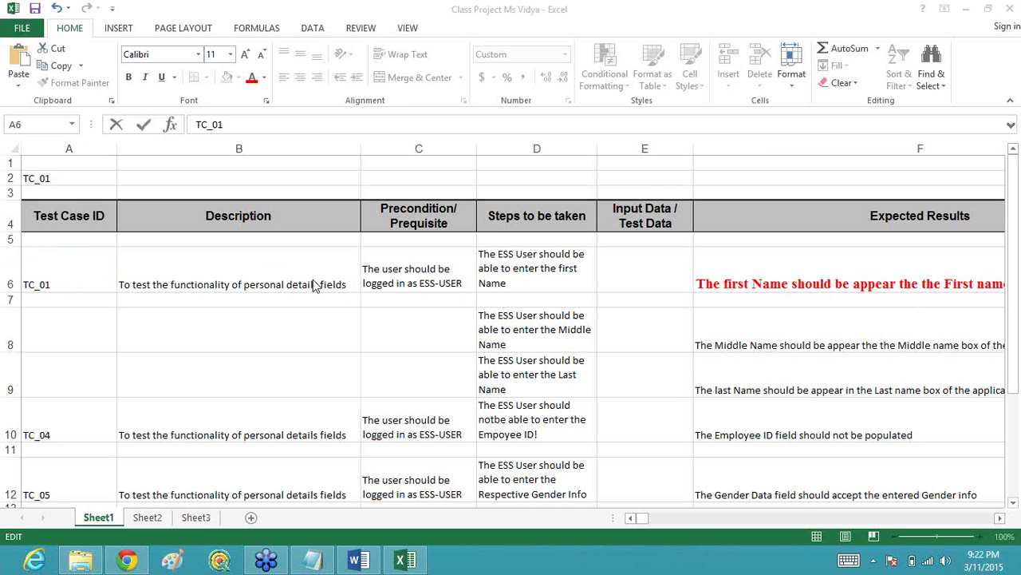
# Step: Rewrite B6 as 'To test the editibility of text boxes in Persoanl details' with 'page' on a second line
pyautogui.click(287, 276)
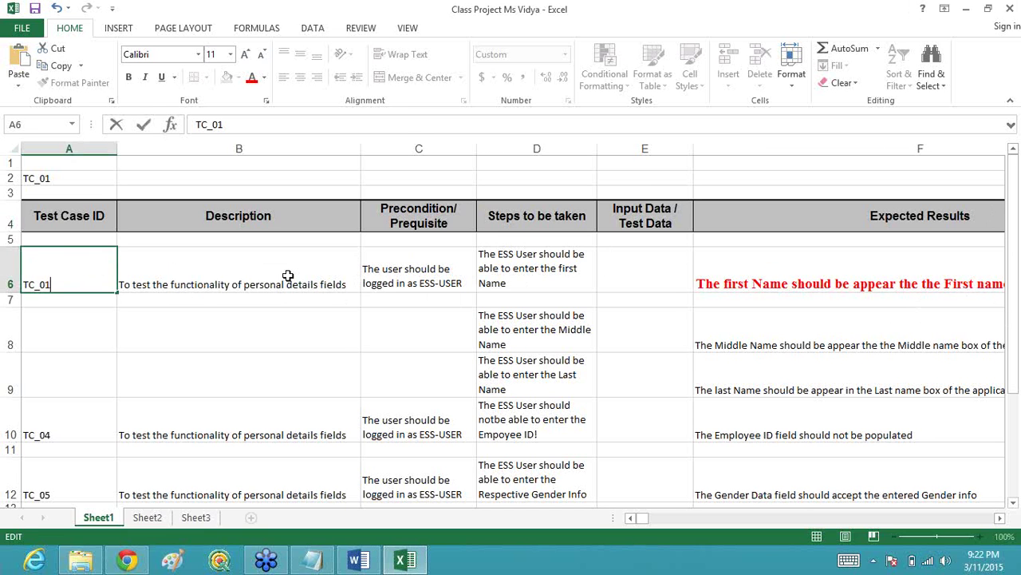
pyautogui.click(296, 274)
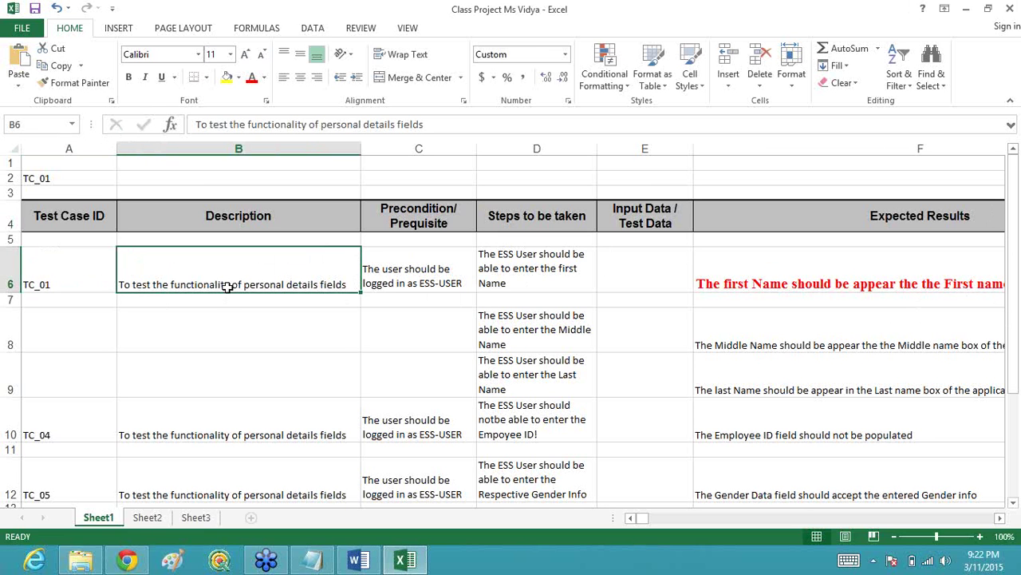
pyautogui.doubleClick(348, 285)
pyautogui.press('BackSpace')
pyautogui.press('BackSpace')
pyautogui.press('BackSpace')
pyautogui.press('BackSpace')
pyautogui.press('BackSpace')
pyautogui.press('BackSpace')
pyautogui.press('BackSpace')
pyautogui.press('BackSpace')
pyautogui.press('BackSpace')
pyautogui.press('BackSpace')
pyautogui.press('BackSpace')
pyautogui.press('BackSpace')
pyautogui.press('BackSpace')
pyautogui.press('BackSpace')
pyautogui.press('BackSpace')
pyautogui.press('BackSpace')
pyautogui.press('BackSpace')
pyautogui.press('BackSpace')
pyautogui.press('BackSpace')
pyautogui.press('BackSpace')
pyautogui.press('BackSpace')
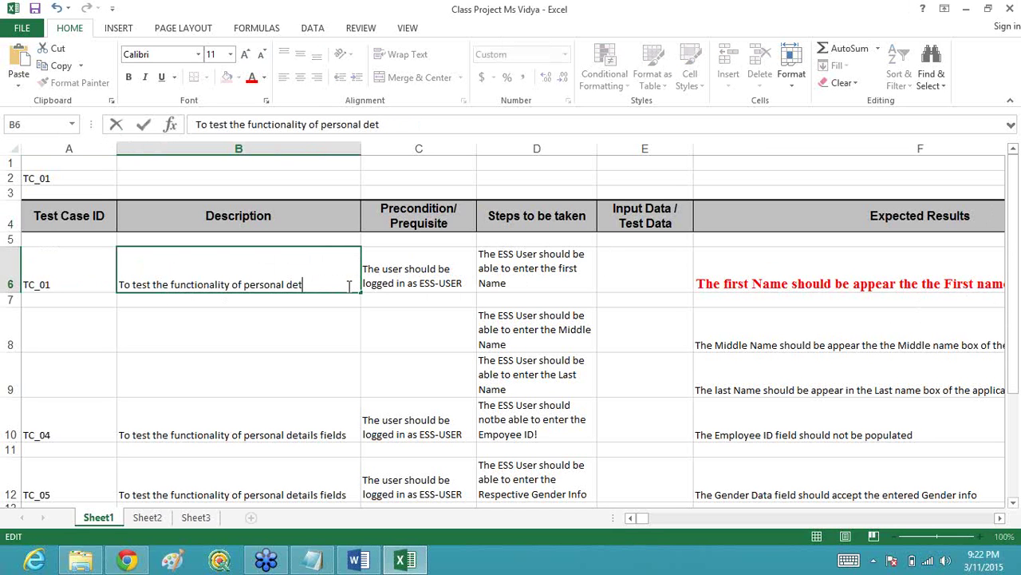
pyautogui.press('BackSpace')
pyautogui.press('BackSpace')
pyautogui.press('BackSpace')
pyautogui.press('BackSpace')
pyautogui.press('BackSpace')
pyautogui.press('BackSpace')
pyautogui.press('BackSpace')
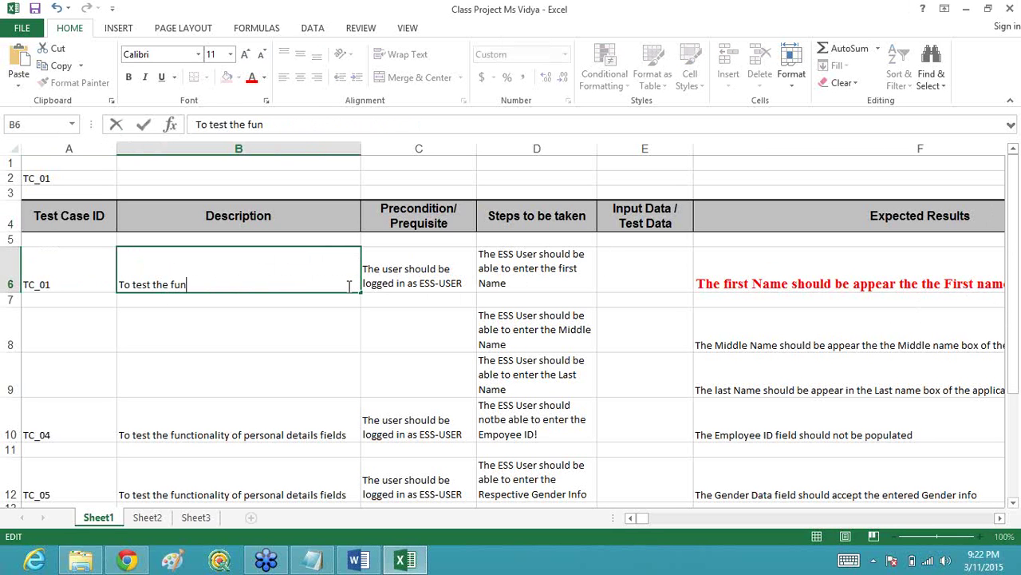
pyautogui.write('editia')
pyautogui.press('BackSpace')
pyautogui.write('biliy')
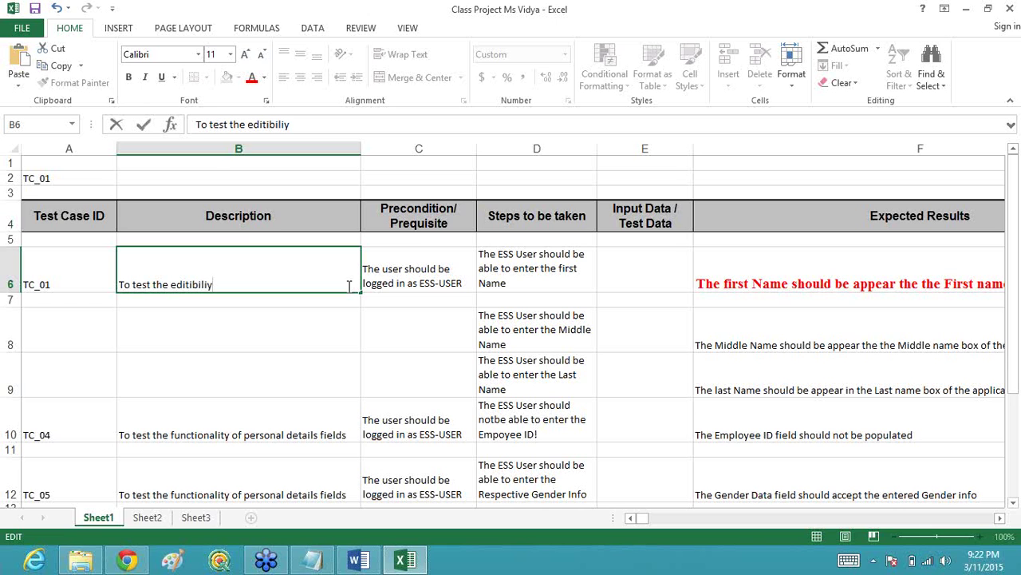
pyautogui.write('y')
pyautogui.press('BackSpace')
pyautogui.press('BackSpace')
pyautogui.write('ty of text bo')
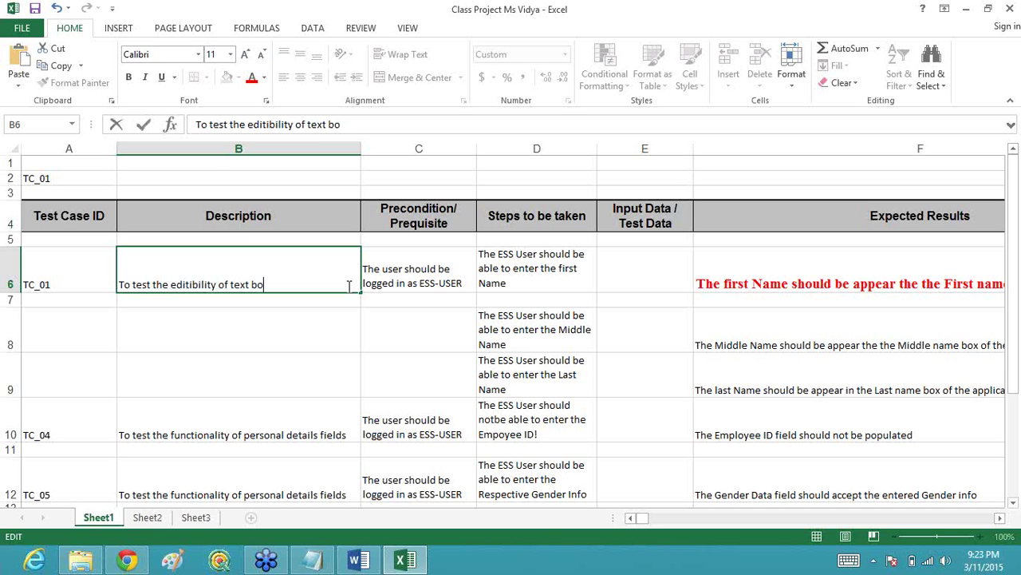
pyautogui.write('xes in Perso')
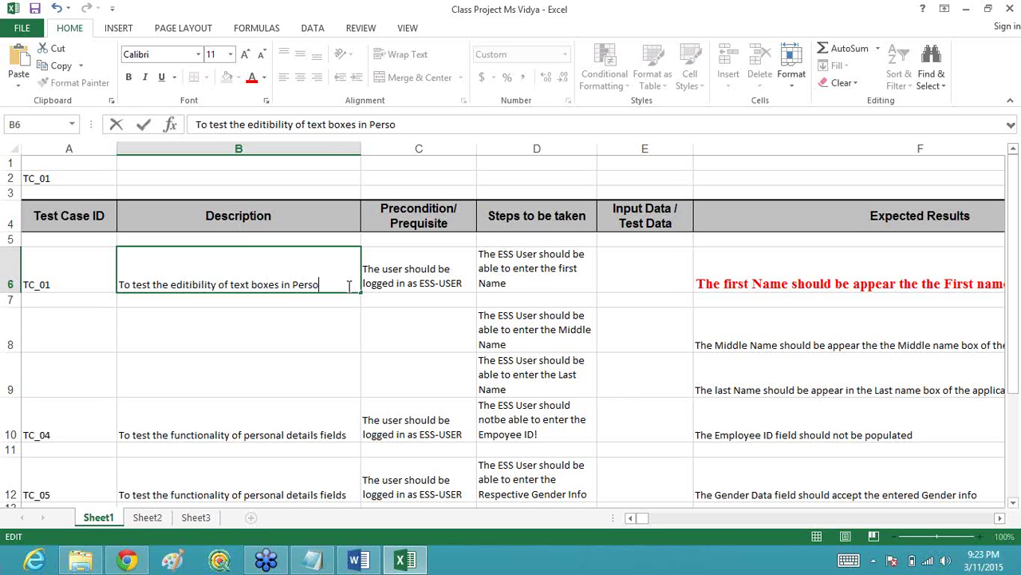
pyautogui.write('anl details')
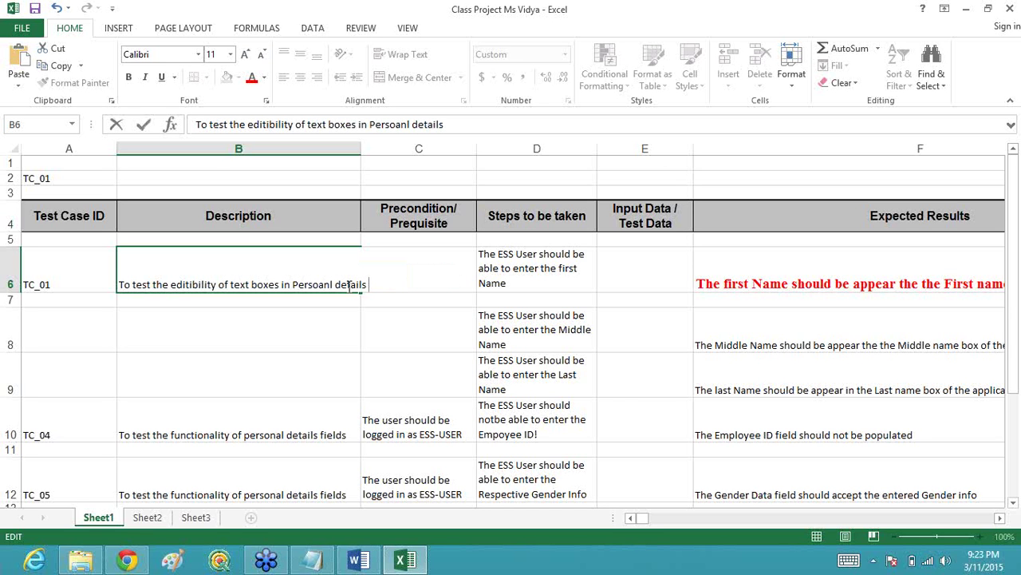
pyautogui.hotkey('alt', 'Return')
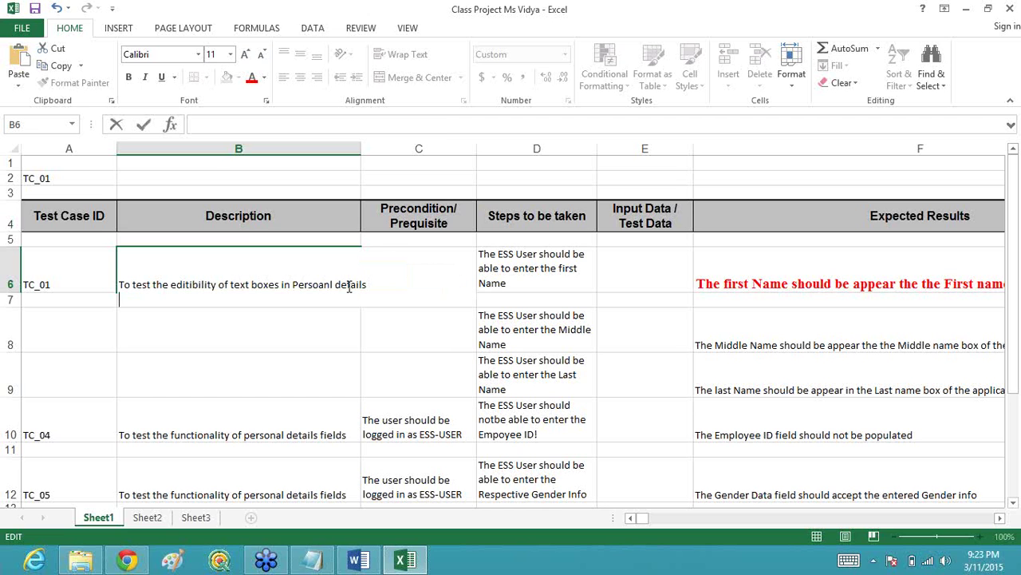
pyautogui.write('page')
pyautogui.click(500, 274)
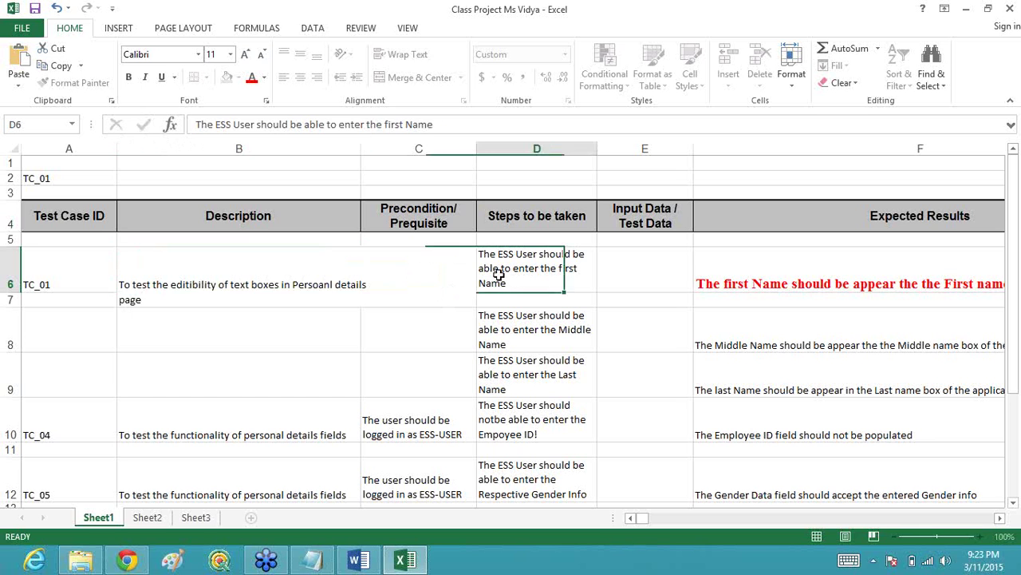
pyautogui.click(442, 281)
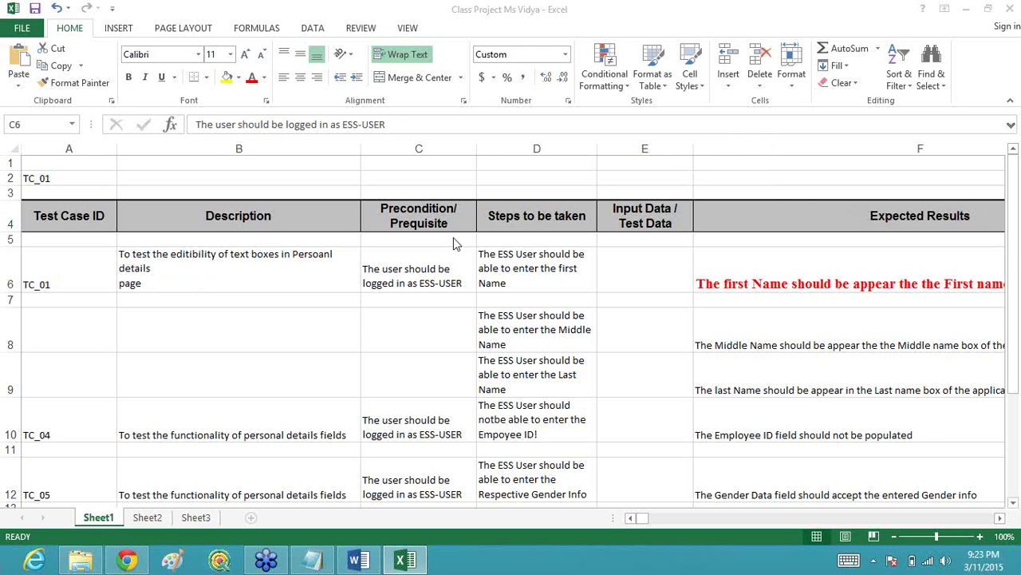
pyautogui.click(414, 270)
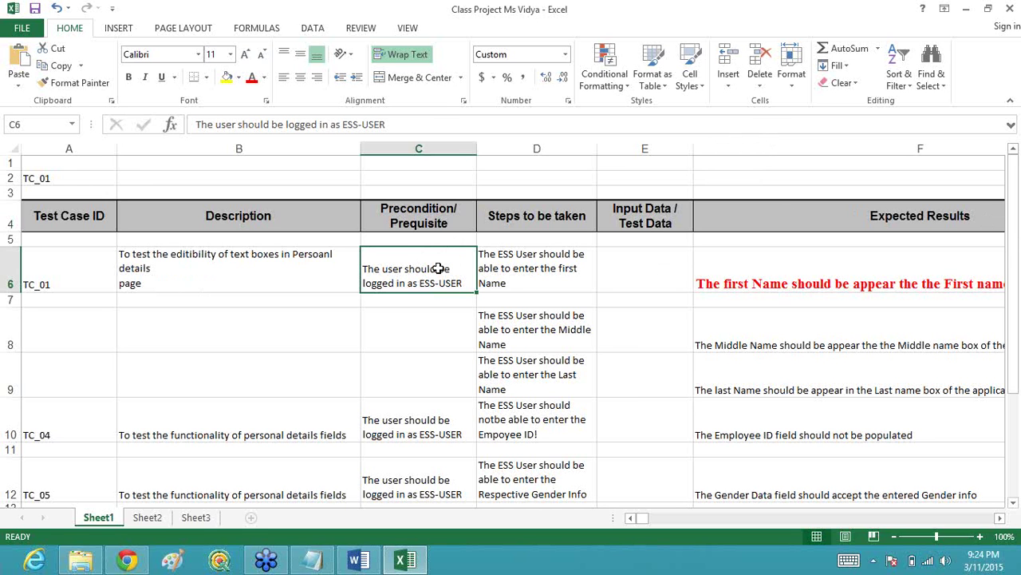
pyautogui.click(510, 274)
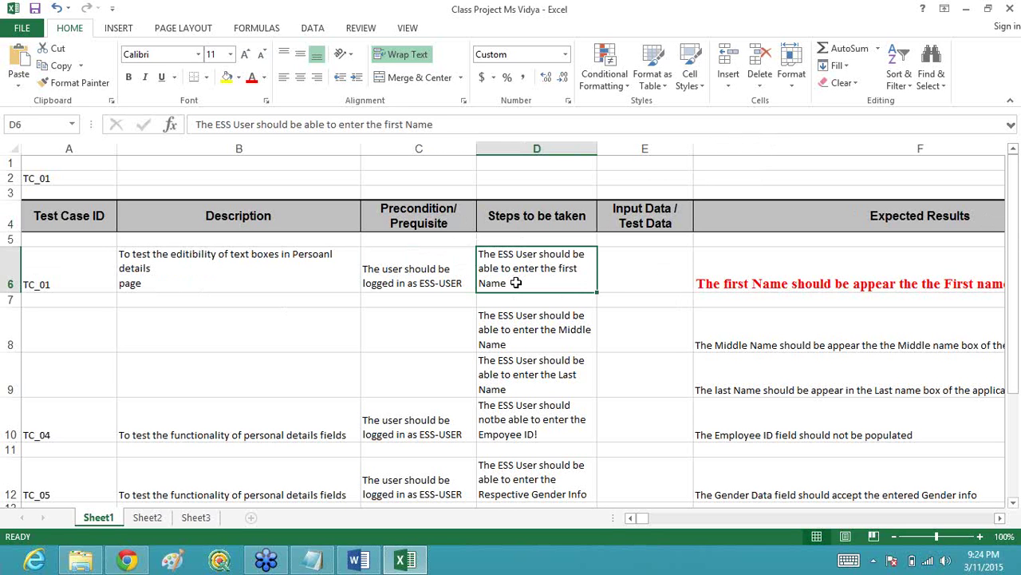
# Step: Replace the D6 step text with 'The ESS User will type the name in the first name text box'
pyautogui.doubleClick(517, 283)
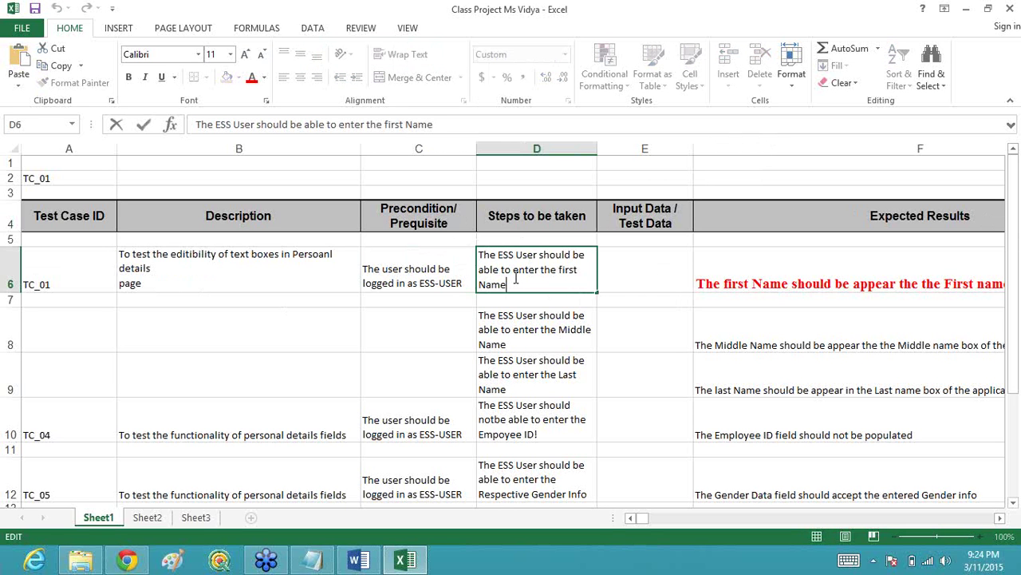
pyautogui.press('BackSpace')
pyautogui.press('BackSpace')
pyautogui.press('BackSpace')
pyautogui.press('BackSpace')
pyautogui.press('BackSpace')
pyautogui.press('BackSpace')
pyautogui.press('BackSpace')
pyautogui.press('BackSpace')
pyautogui.press('BackSpace')
pyautogui.press('BackSpace')
pyautogui.press('BackSpace')
pyautogui.press('BackSpace')
pyautogui.press('BackSpace')
pyautogui.press('BackSpace')
pyautogui.press('BackSpace')
pyautogui.press('BackSpace')
pyautogui.press('BackSpace')
pyautogui.press('BackSpace')
pyautogui.press('BackSpace')
pyautogui.press('BackSpace')
pyautogui.press('BackSpace')
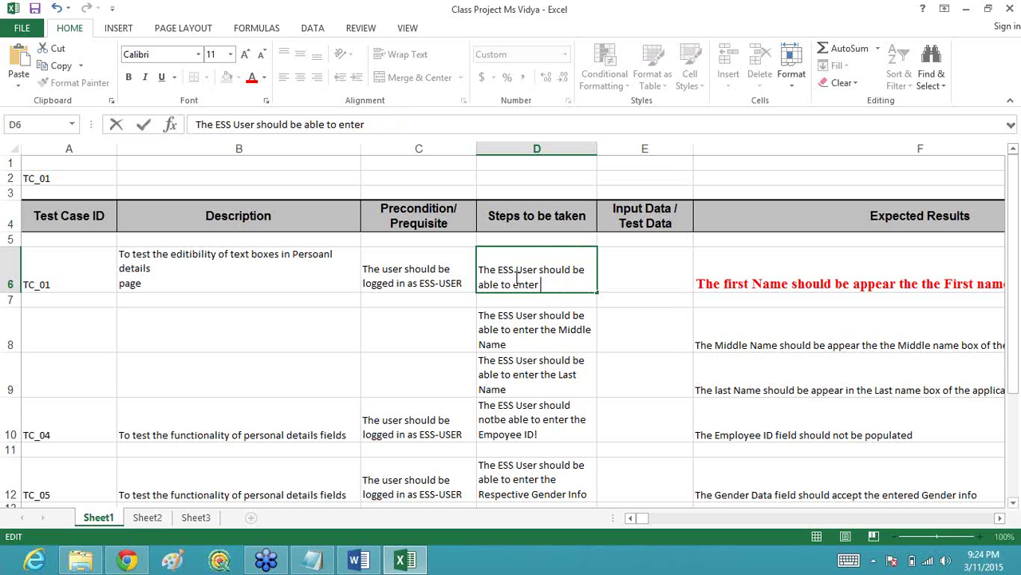
pyautogui.press('BackSpace')
pyautogui.press('BackSpace')
pyautogui.press('BackSpace')
pyautogui.press('BackSpace')
pyautogui.press('BackSpace')
pyautogui.press('BackSpace')
pyautogui.press('BackSpace')
pyautogui.press('BackSpace')
pyautogui.press('BackSpace')
pyautogui.press('BackSpace')
pyautogui.press('BackSpace')
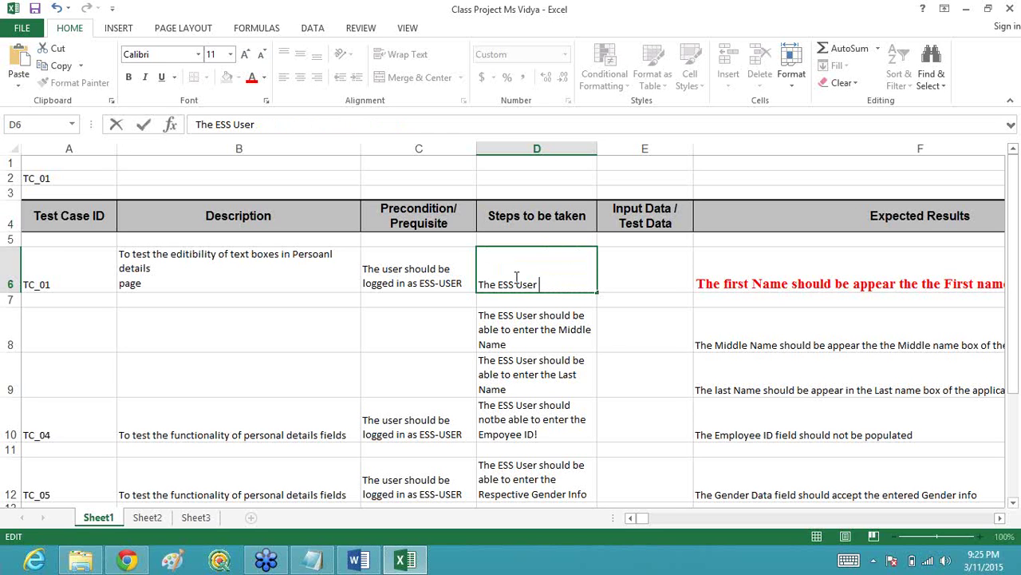
pyautogui.write('will try')
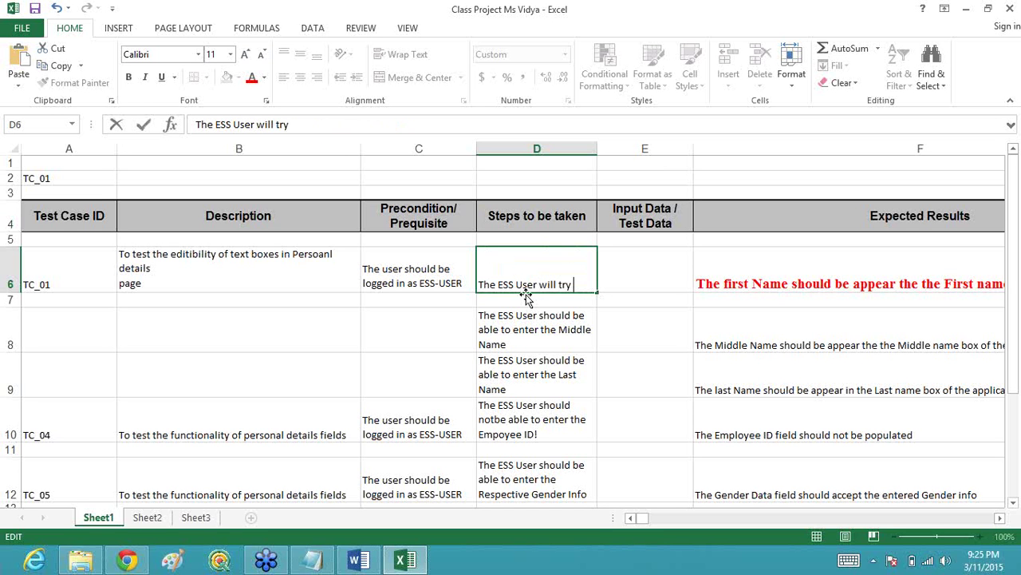
pyautogui.press('BackSpace')
pyautogui.press('BackSpace')
pyautogui.press('BackSpace')
pyautogui.press('BackSpace')
pyautogui.write('type the ')
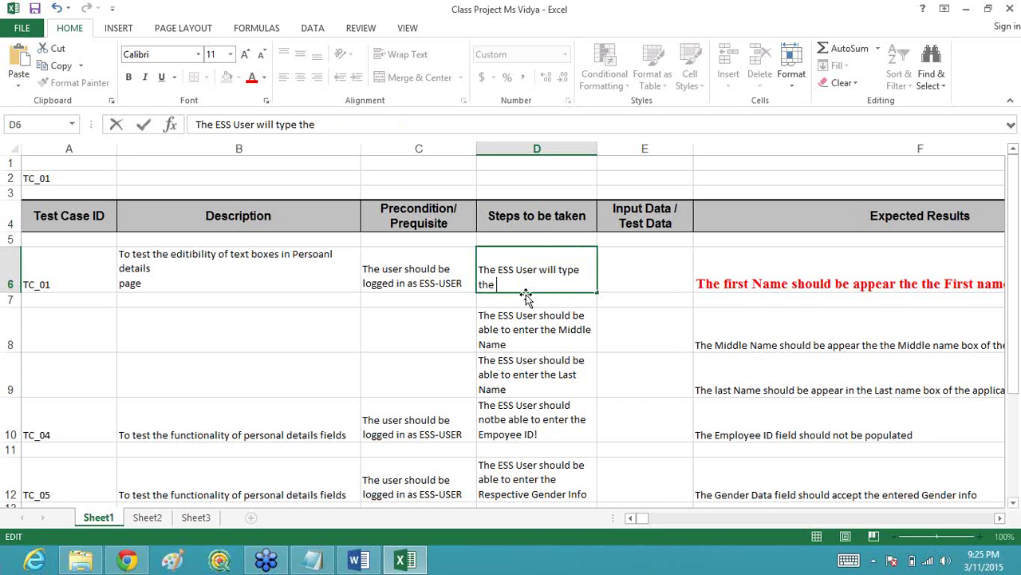
pyautogui.write('name in the')
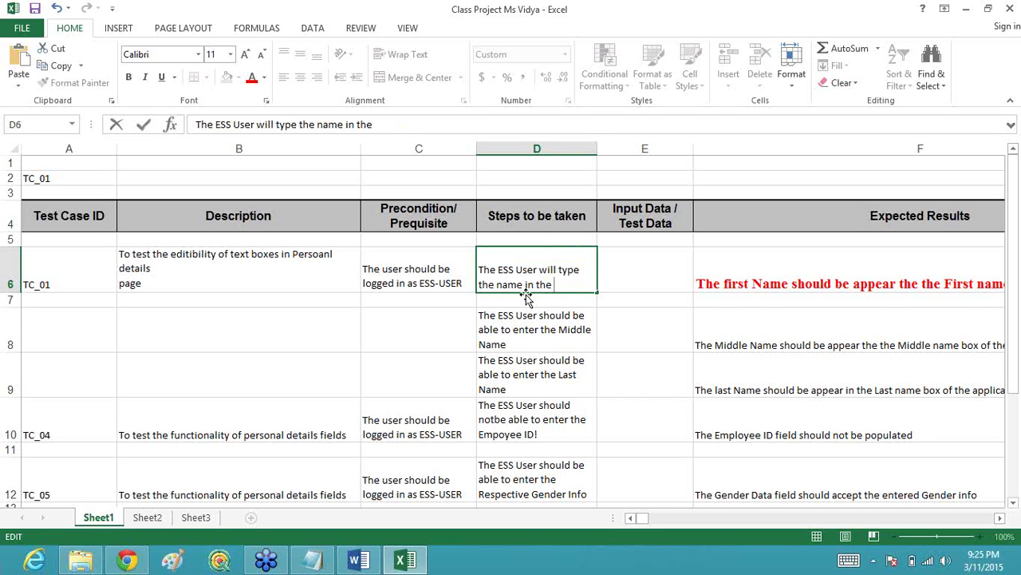
pyautogui.write(' first name t')
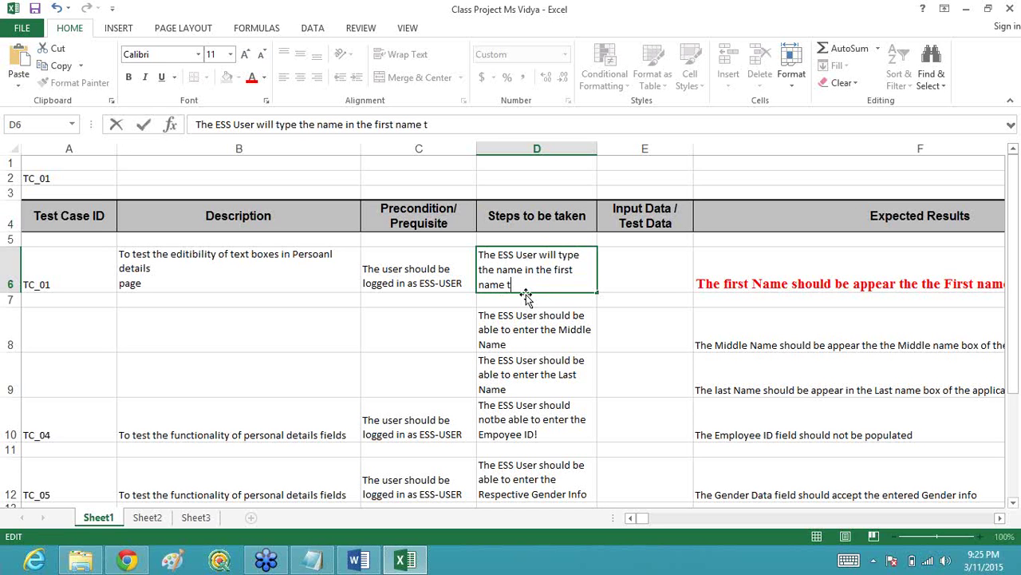
pyautogui.write('ext box')
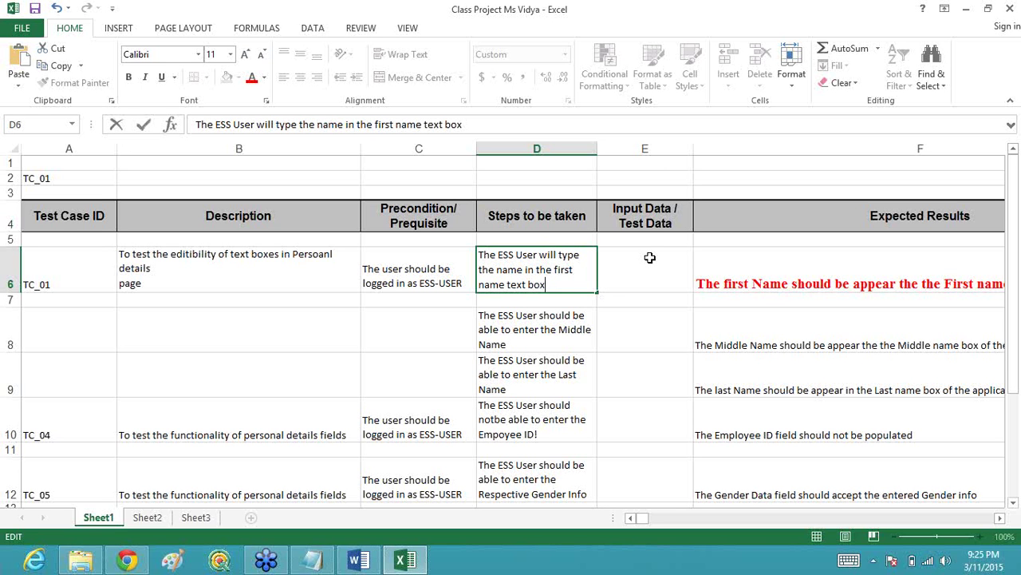
# Step: Commit the rewritten step and enter a sample first name as the Input Data in E6
pyautogui.click(649, 257)
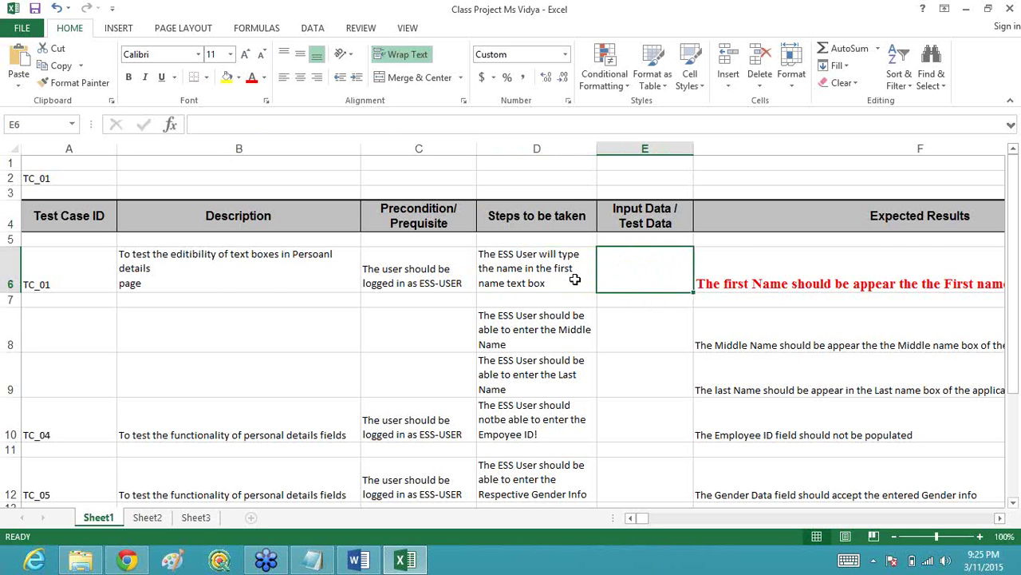
pyautogui.doubleClick(642, 274)
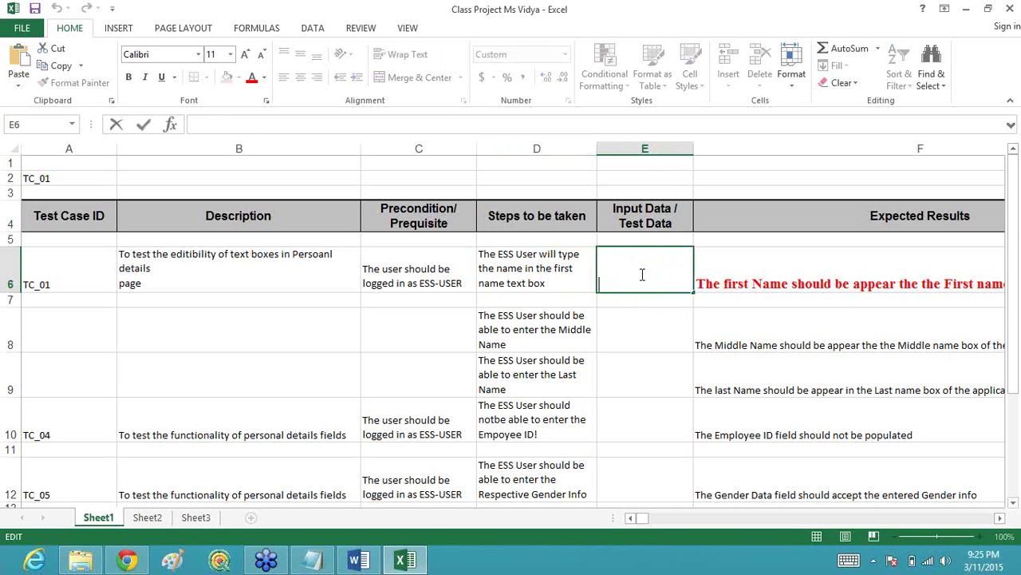
pyautogui.write('john')
# Step: Commit E6, scroll across to Actual Results and Pass/Fail and back, then select A8
pyautogui.click(787, 274)
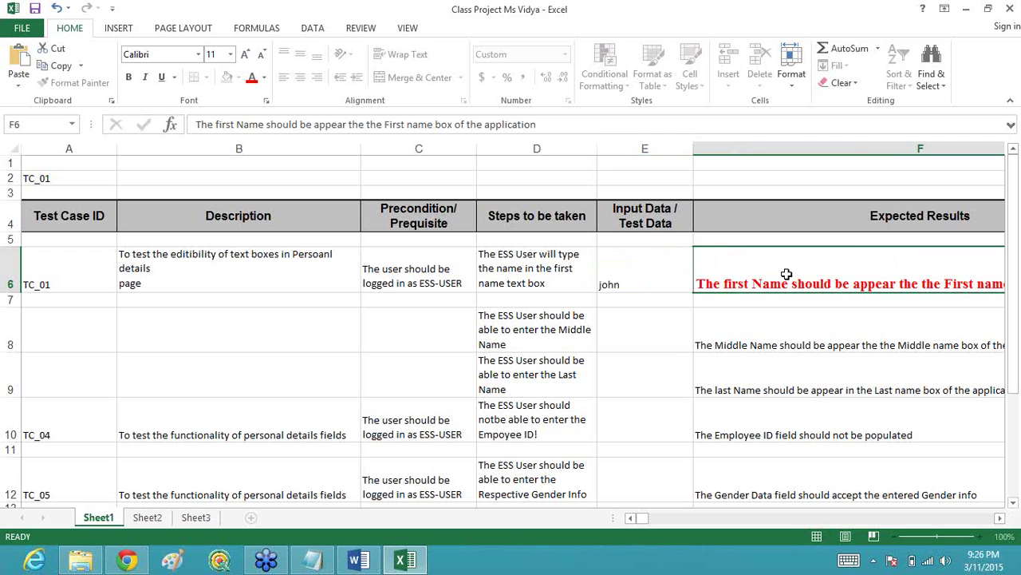
pyautogui.click(1000, 518)
pyautogui.click(1000, 518)
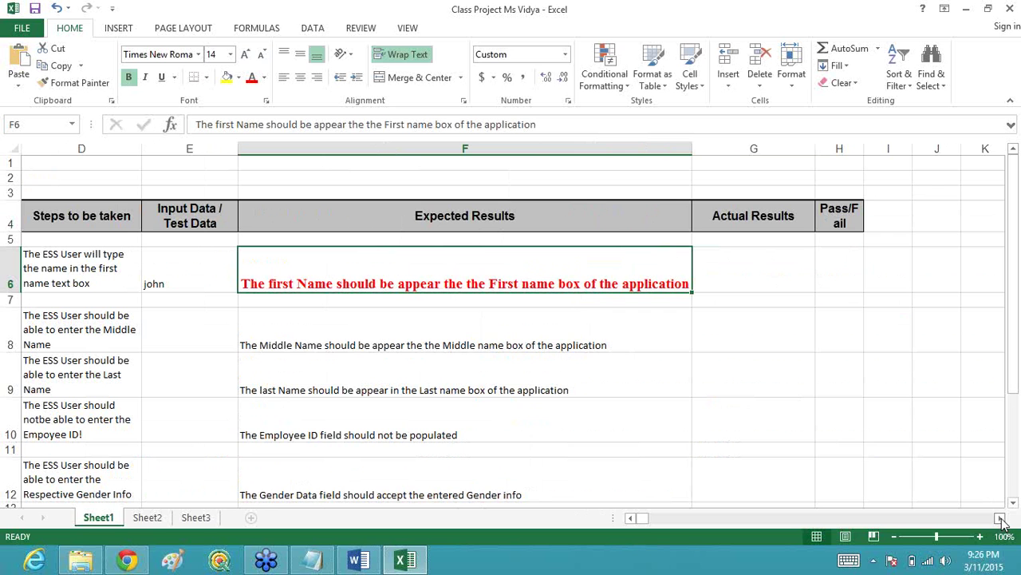
pyautogui.click(629, 518)
pyautogui.click(629, 518)
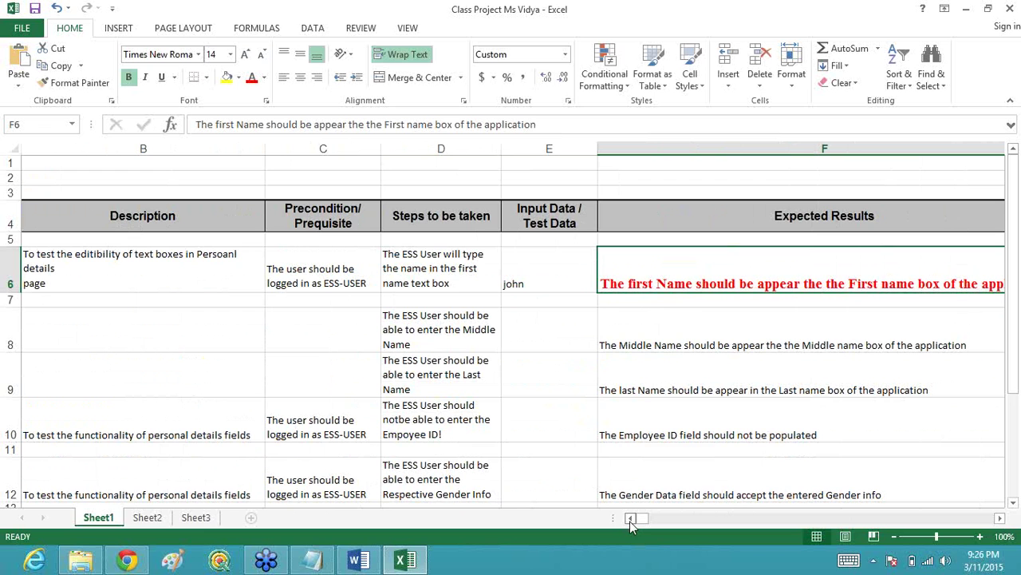
pyautogui.click(630, 517)
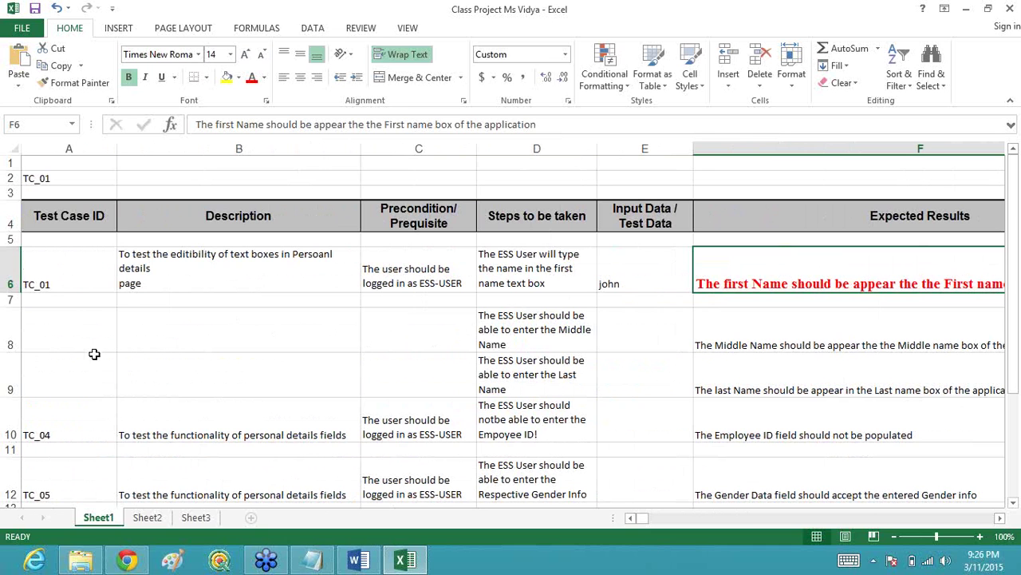
pyautogui.click(69, 342)
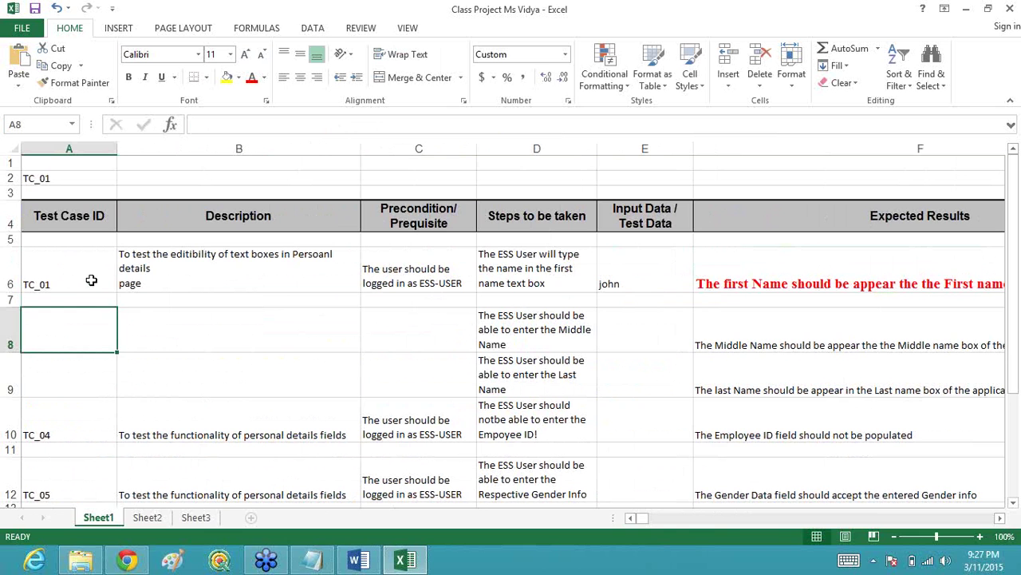
# Step: Select TC_01's cells A5 to E6, then enter TC_02 as the test case ID in A8
pyautogui.moveTo(76, 282); pyautogui.dragTo(780, 236)
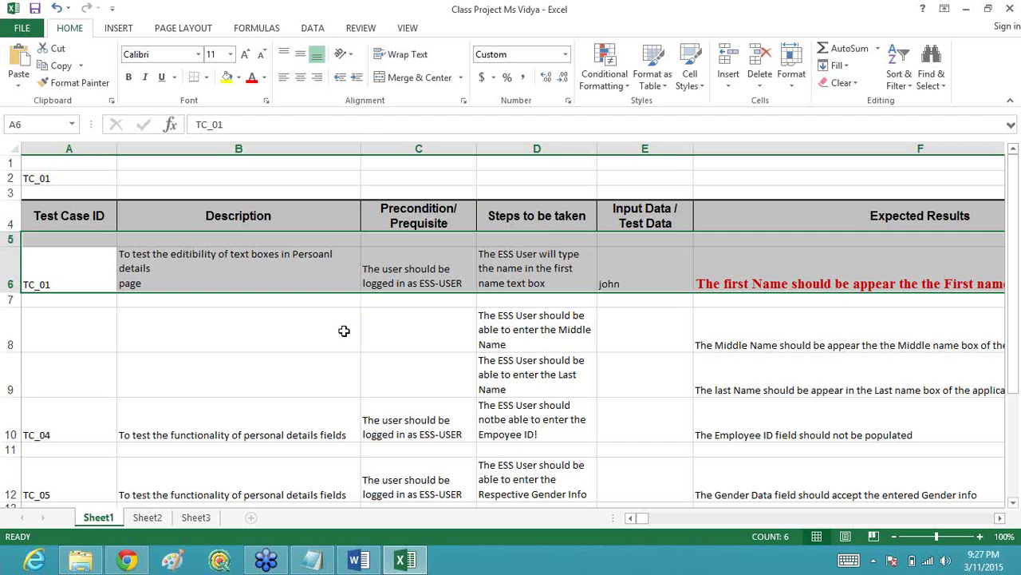
pyautogui.click(87, 343)
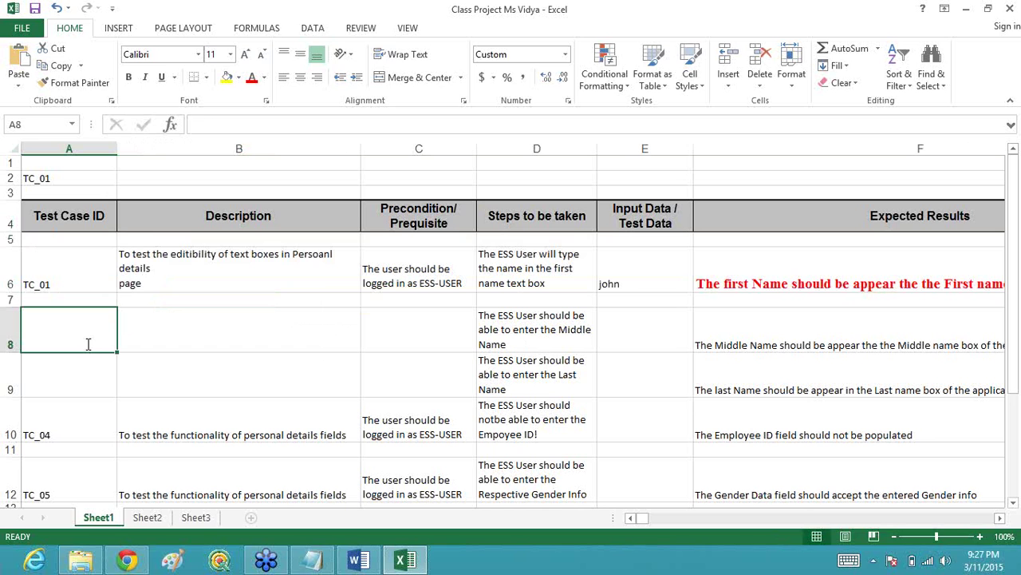
pyautogui.write('C')
pyautogui.press('BackSpace')
pyautogui.write('T')
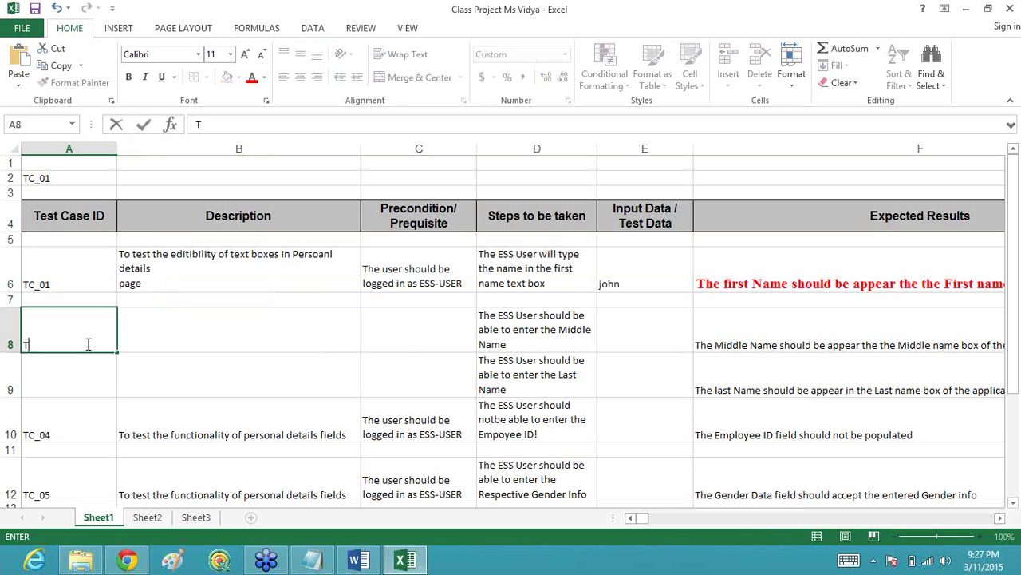
pyautogui.write('C_02')
pyautogui.click(152, 341)
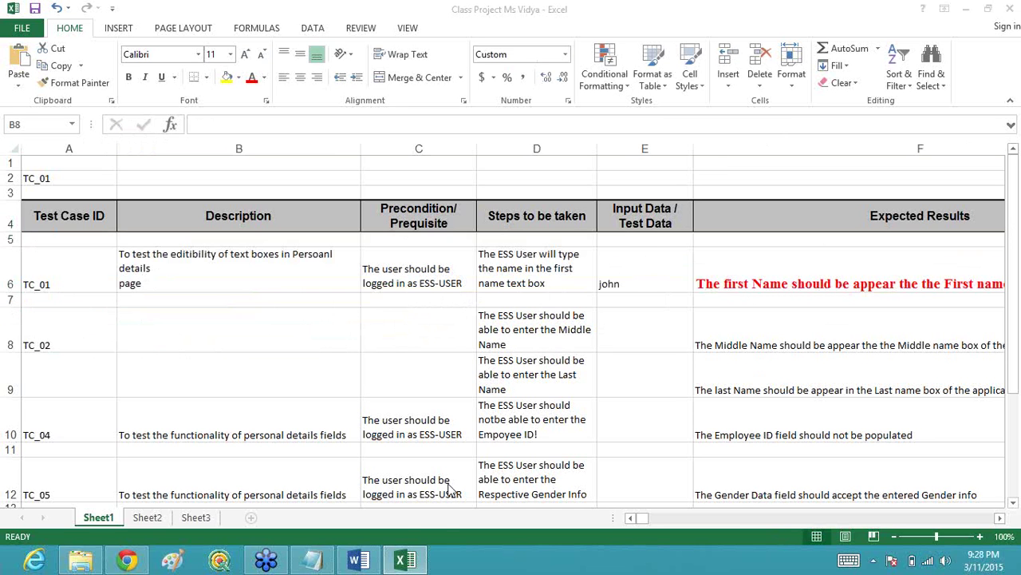
# Step: In the Word requirements document, select the five restricted Personal Details bullet items, then return to Excel
pyautogui.click(359, 561)
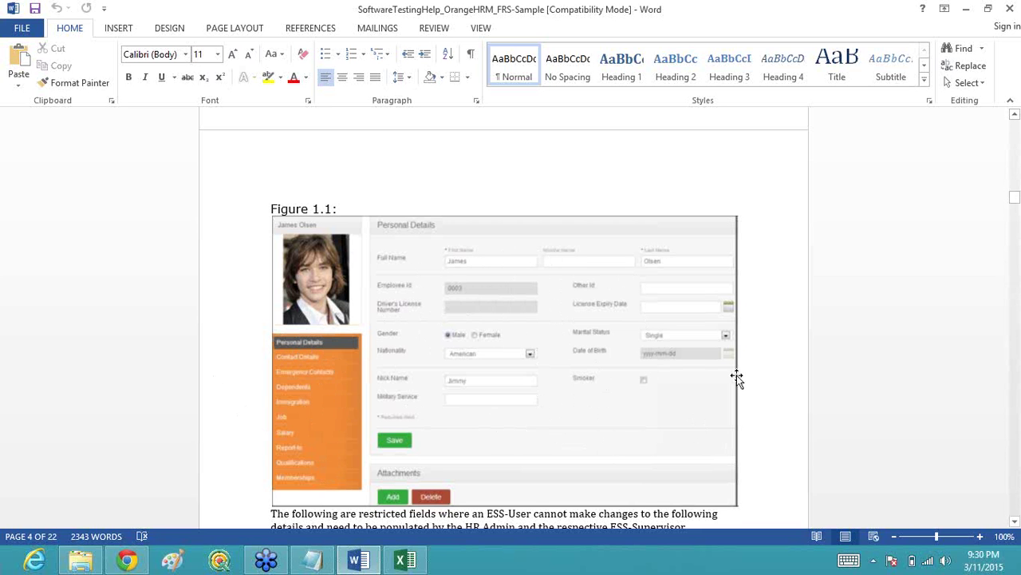
pyautogui.click(1015, 523)
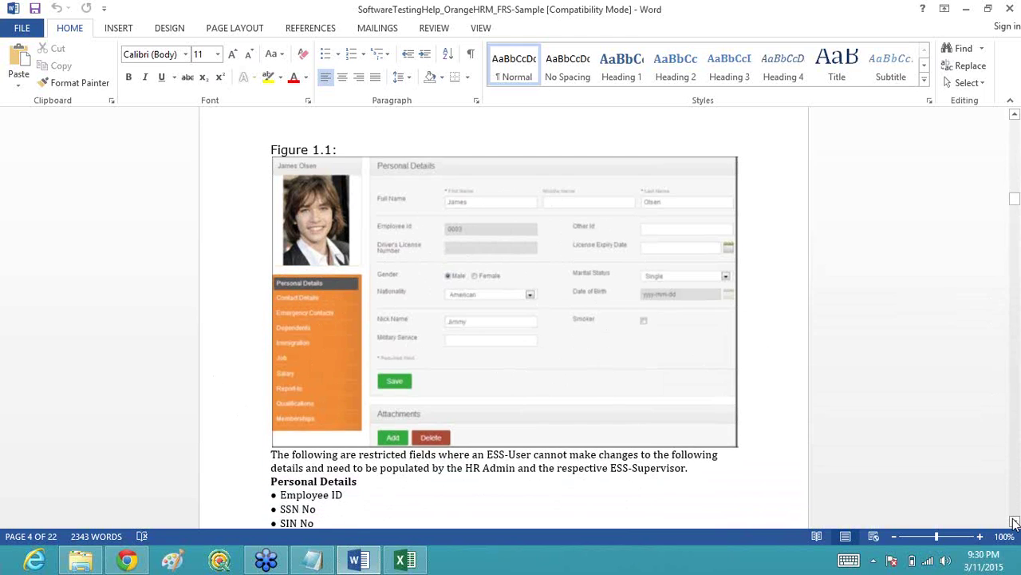
pyautogui.moveTo(1015, 523); pyautogui.dragTo(1015, 523)
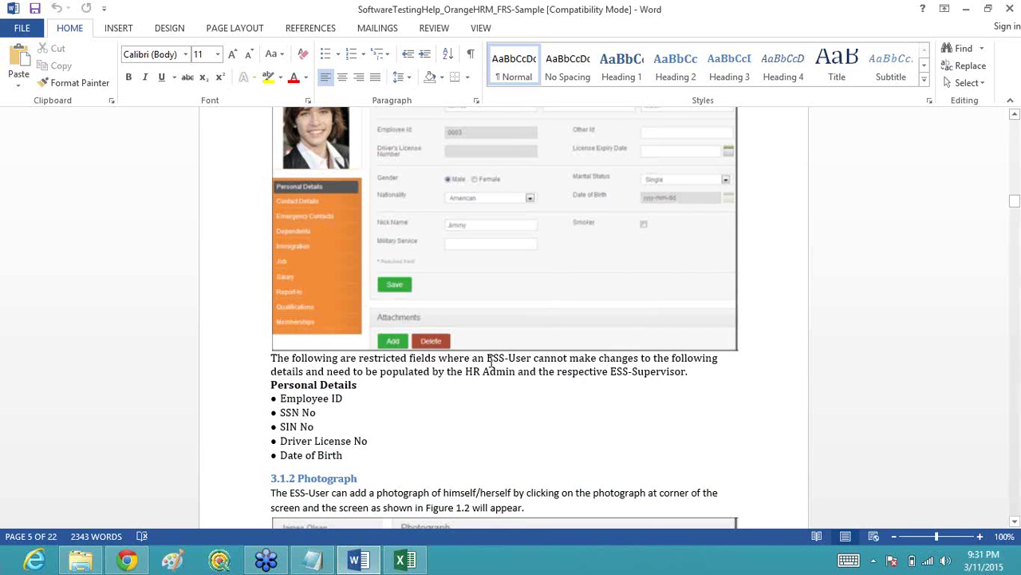
pyautogui.moveTo(356, 456); pyautogui.dragTo(270, 402)
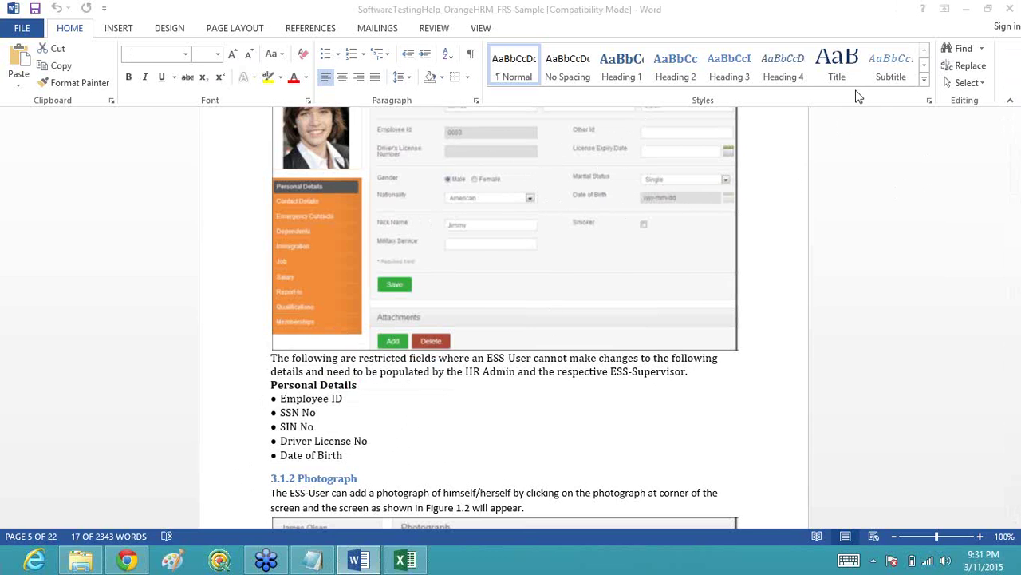
pyautogui.hotkey('alt', 'Tab')
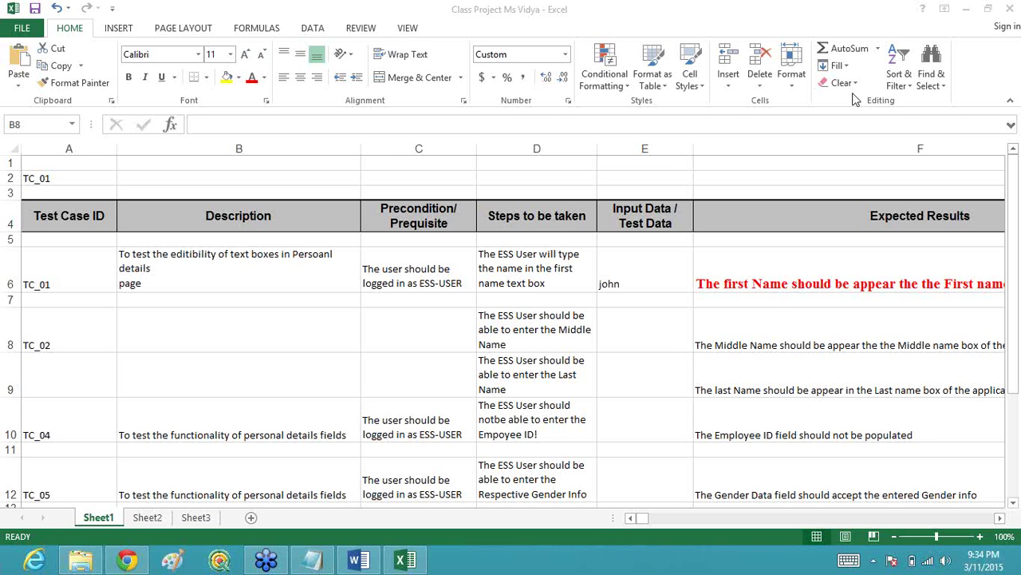
# Step: Switch to the TestCase orange hrms workbook window
pyautogui.hotkey('alt', 'Tab')
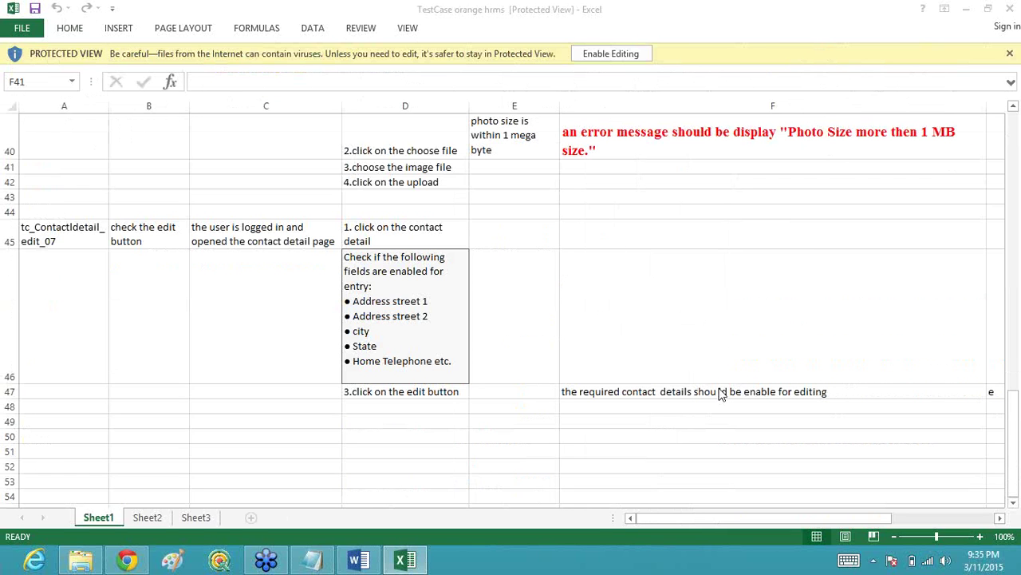
# Step: Scroll to the top, review tc_login_01's ID, description, precondition, step and input data, then enable editing
pyautogui.click(704, 520)
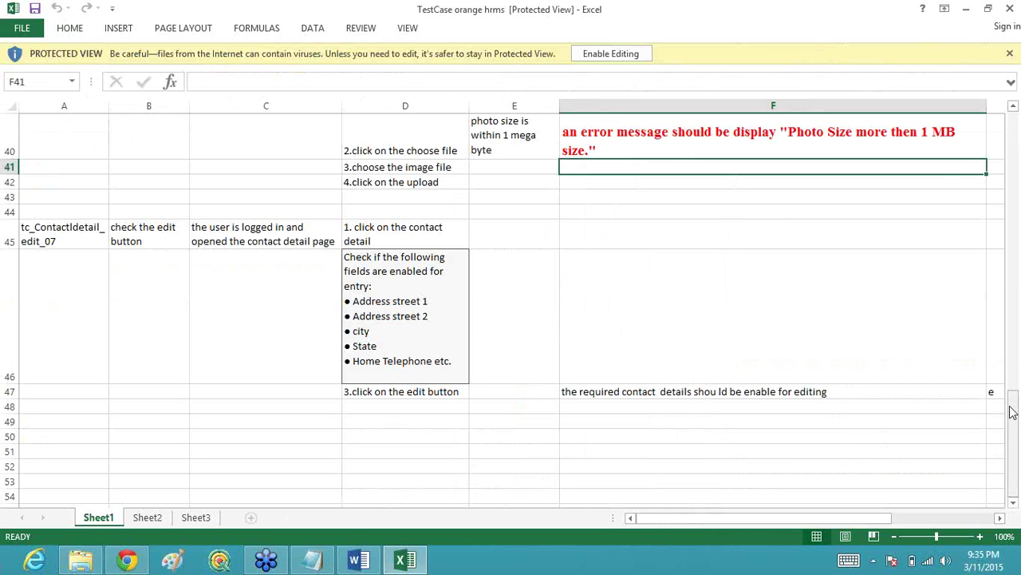
pyautogui.scroll(7, 1009, 393)
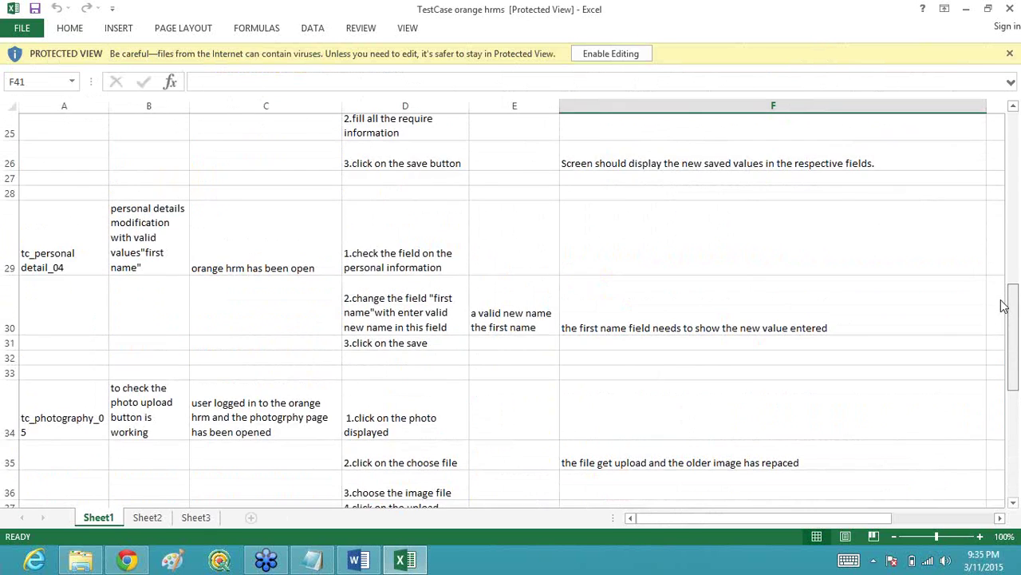
pyautogui.scroll(6, 978, 184)
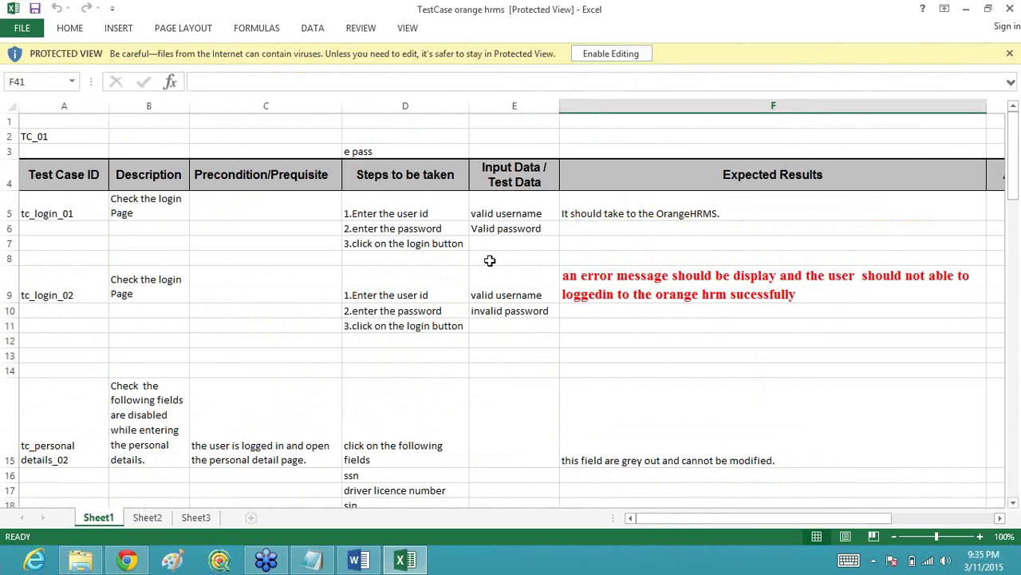
pyautogui.click(57, 210)
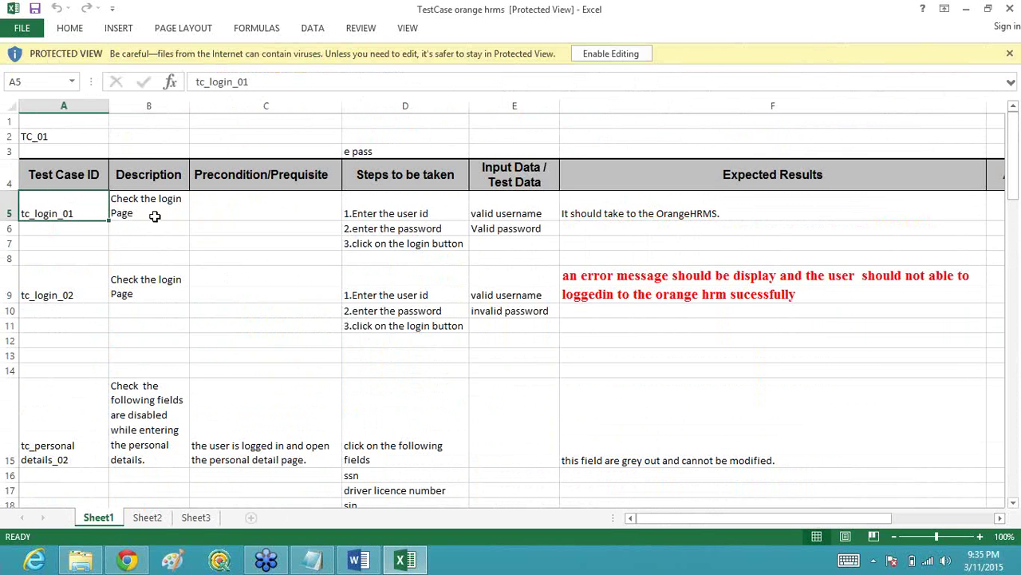
pyautogui.click(155, 216)
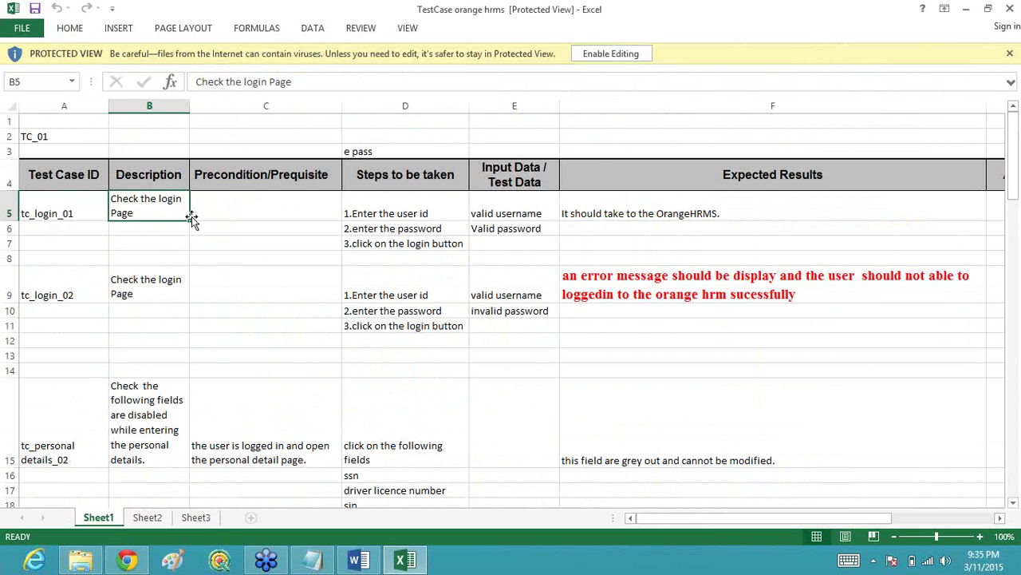
pyautogui.click(241, 211)
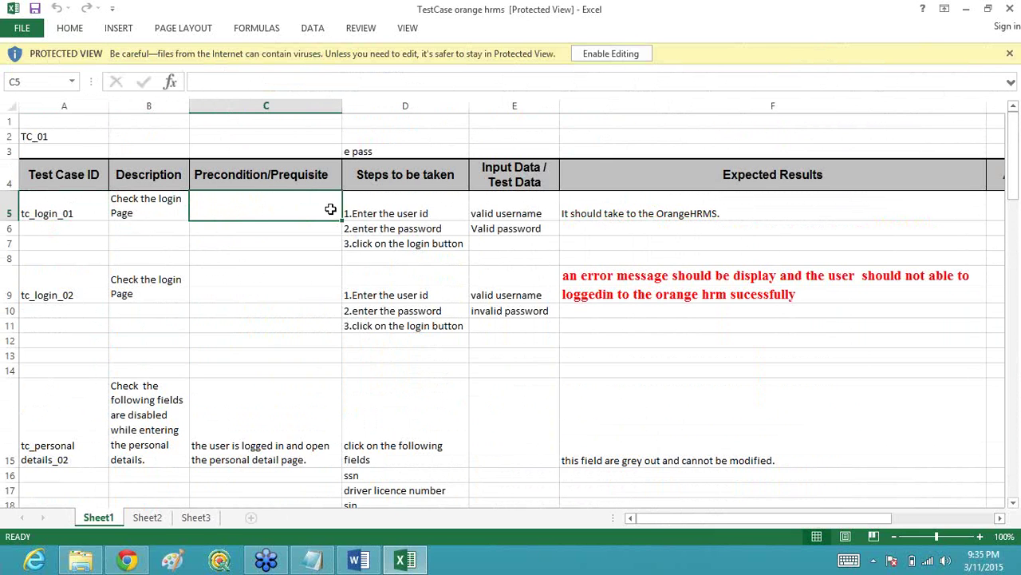
pyautogui.click(374, 210)
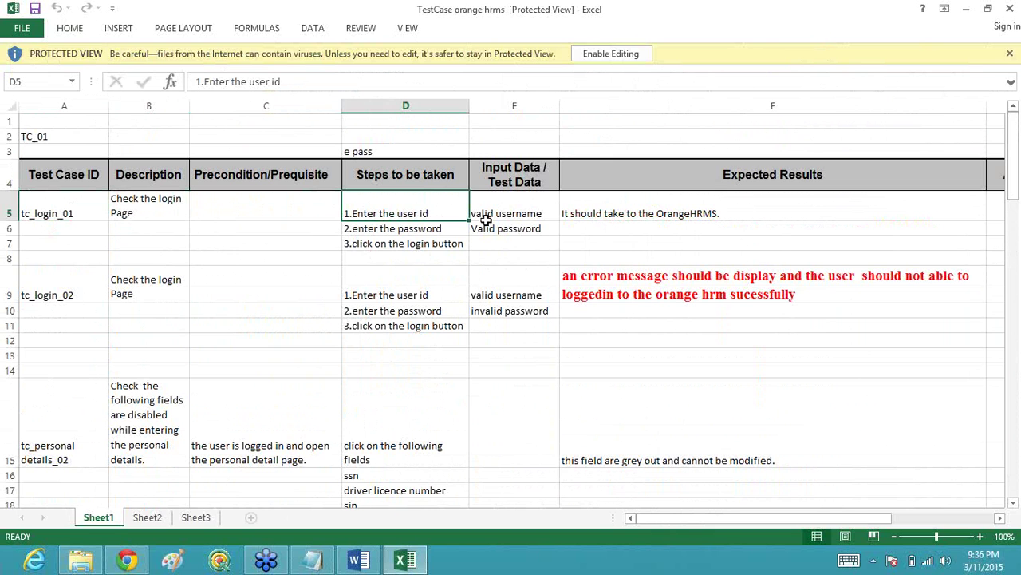
pyautogui.click(547, 216)
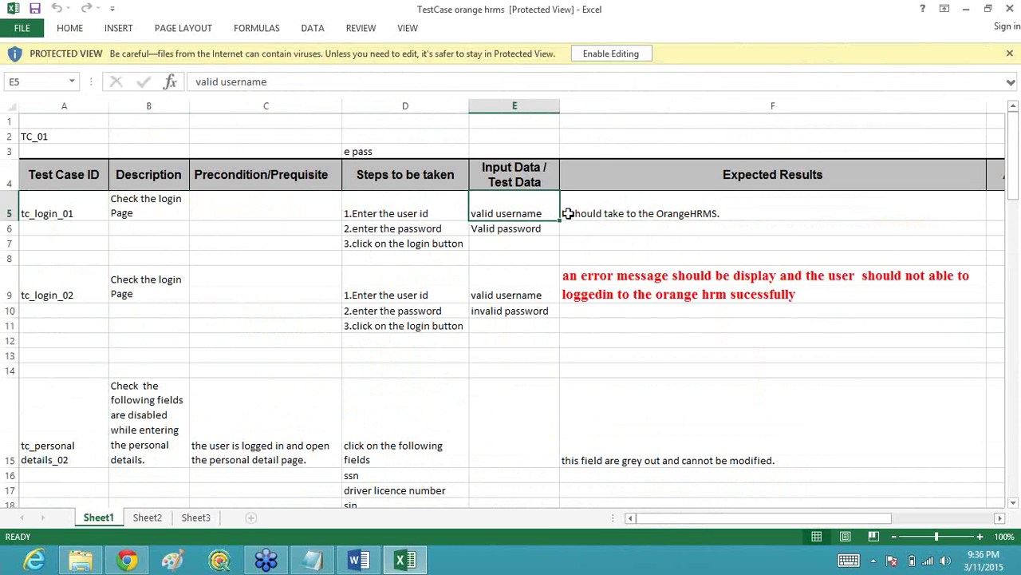
pyautogui.click(611, 54)
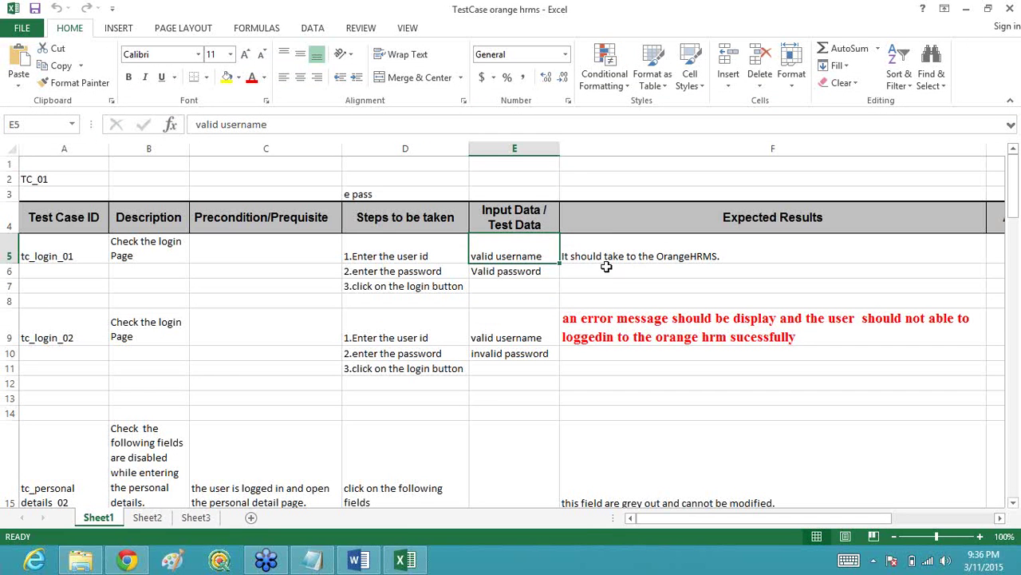
# Step: Replace 'OrangeHRMS.' in F5 so it reads 'It should take to the PERSONAL DETAILS form'
pyautogui.click(631, 256)
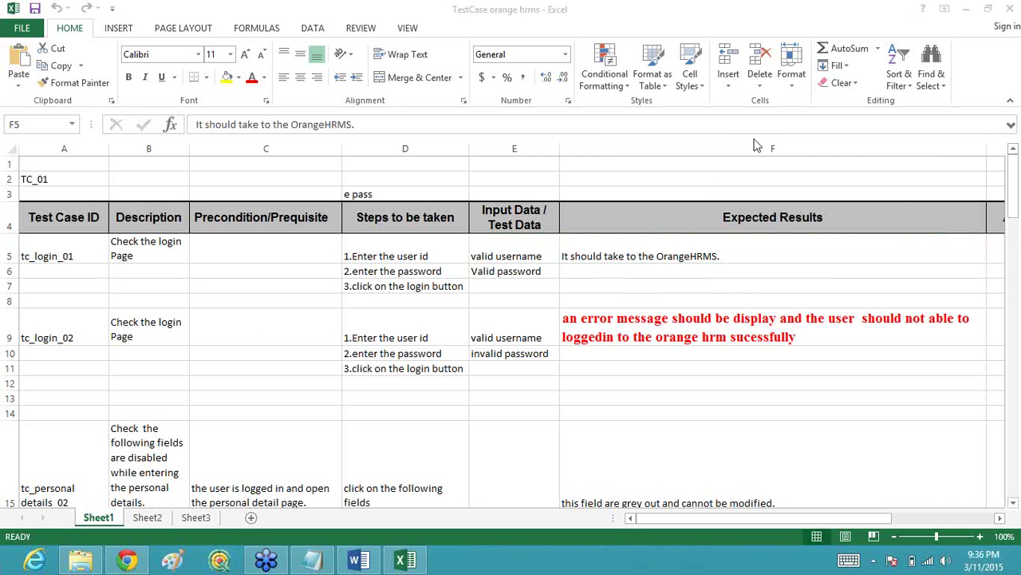
pyautogui.doubleClick(721, 255)
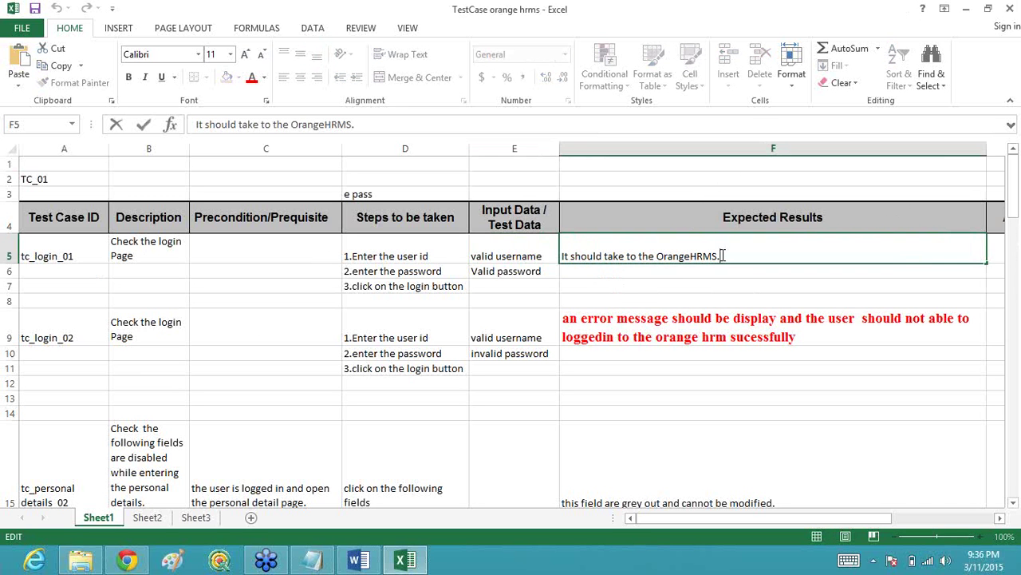
pyautogui.press('BackSpace')
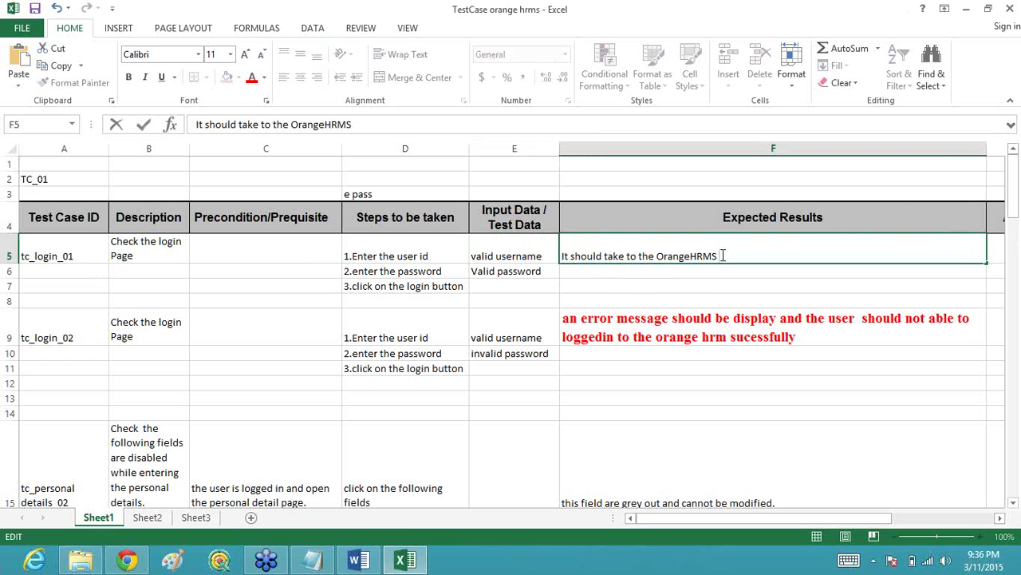
pyautogui.press('BackSpace')
pyautogui.press('BackSpace')
pyautogui.press('BackSpace')
pyautogui.press('BackSpace')
pyautogui.press('BackSpace')
pyautogui.press('BackSpace')
pyautogui.press('BackSpace')
pyautogui.press('BackSpace')
pyautogui.press('BackSpace')
pyautogui.press('BackSpace')
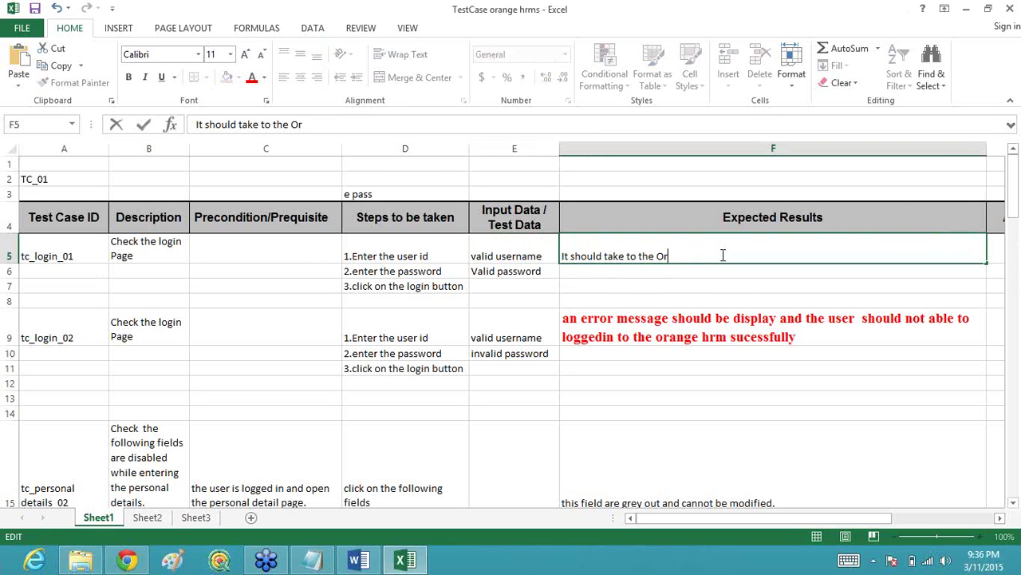
pyautogui.write('PERSOANL')
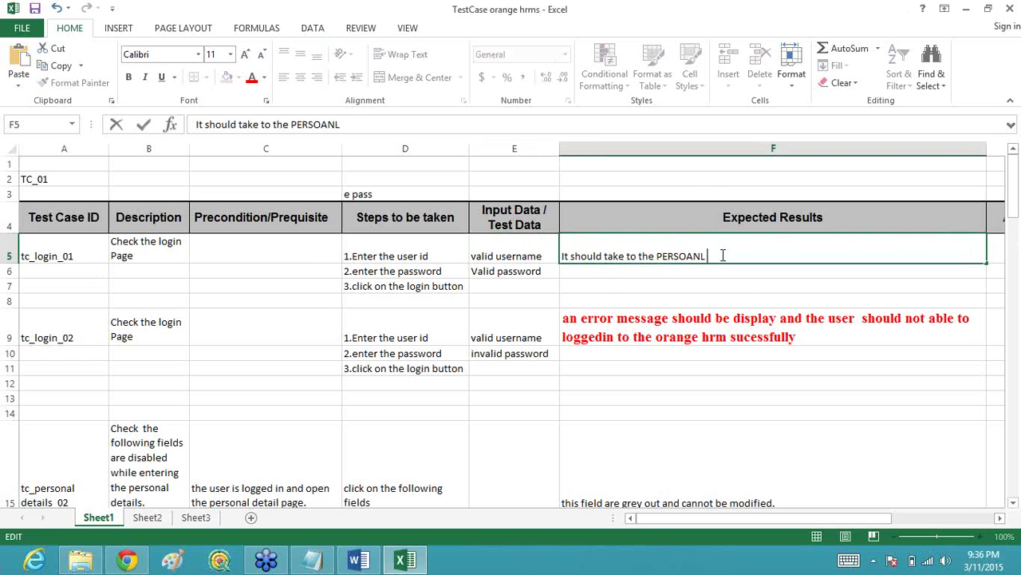
pyautogui.write(' DETAILS')
pyautogui.click(700, 255)
pyautogui.press('BackSpace')
pyautogui.press('BackSpace')
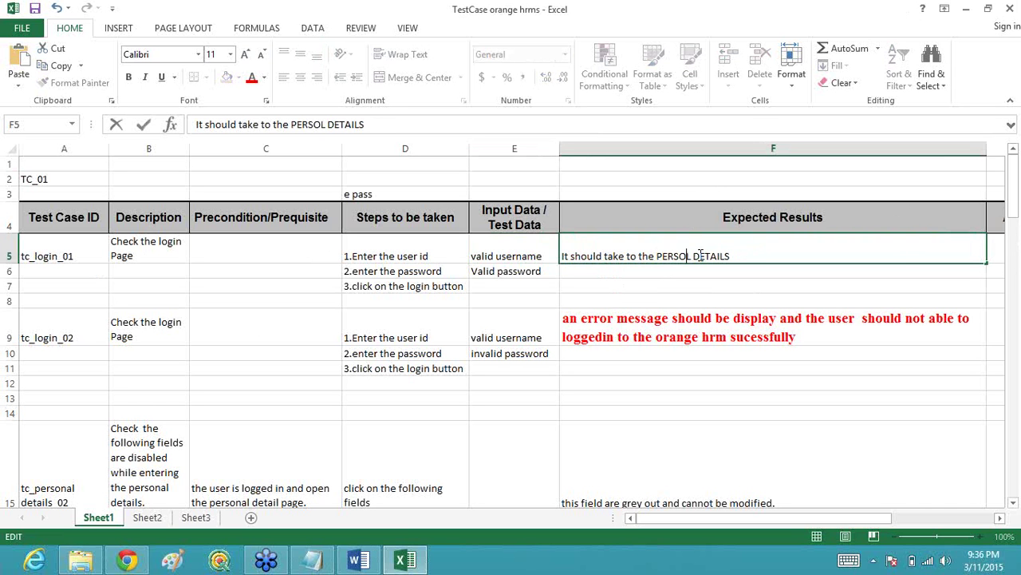
pyautogui.write('NA')
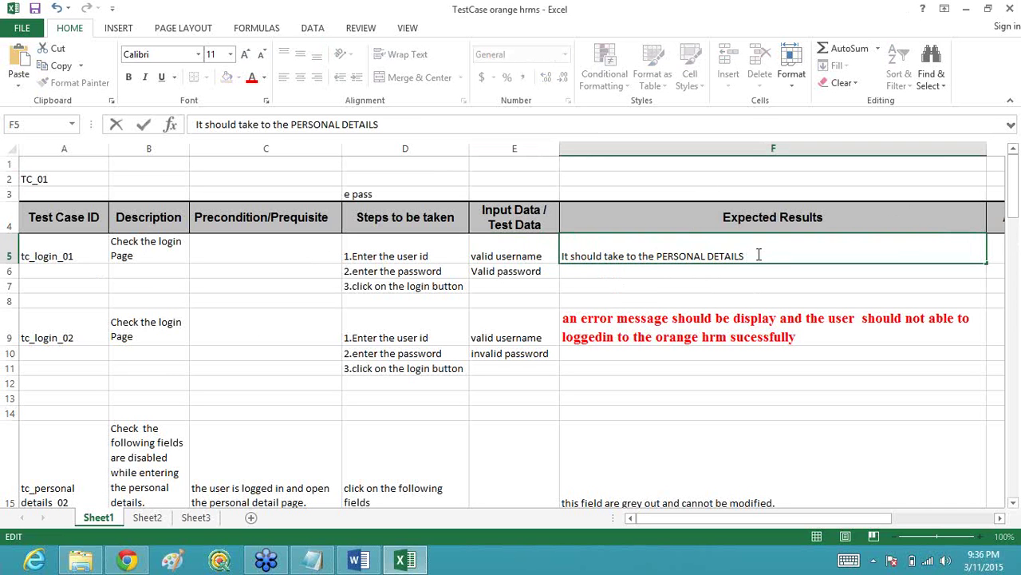
pyautogui.write(' form')
pyautogui.click(144, 252)
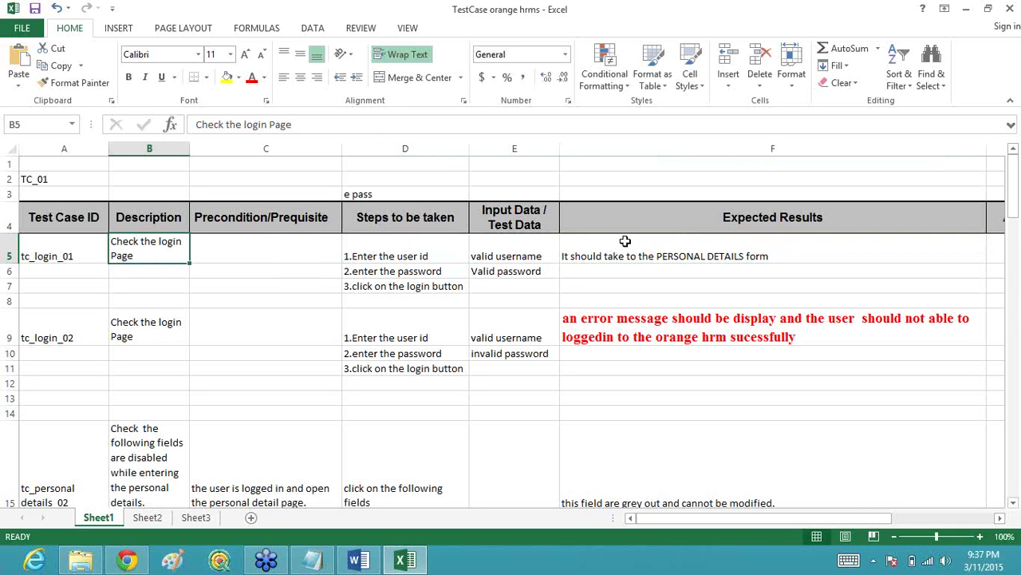
pyautogui.click(78, 331)
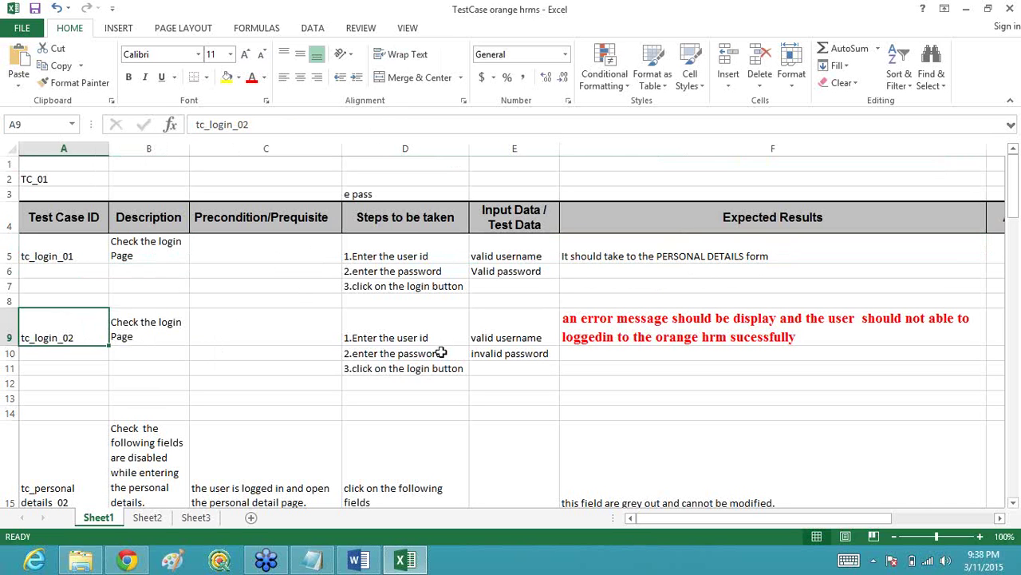
# Step: Clear the '2.enter the password' step and renumber D11 to '2.click on the login button'
pyautogui.click(440, 353)
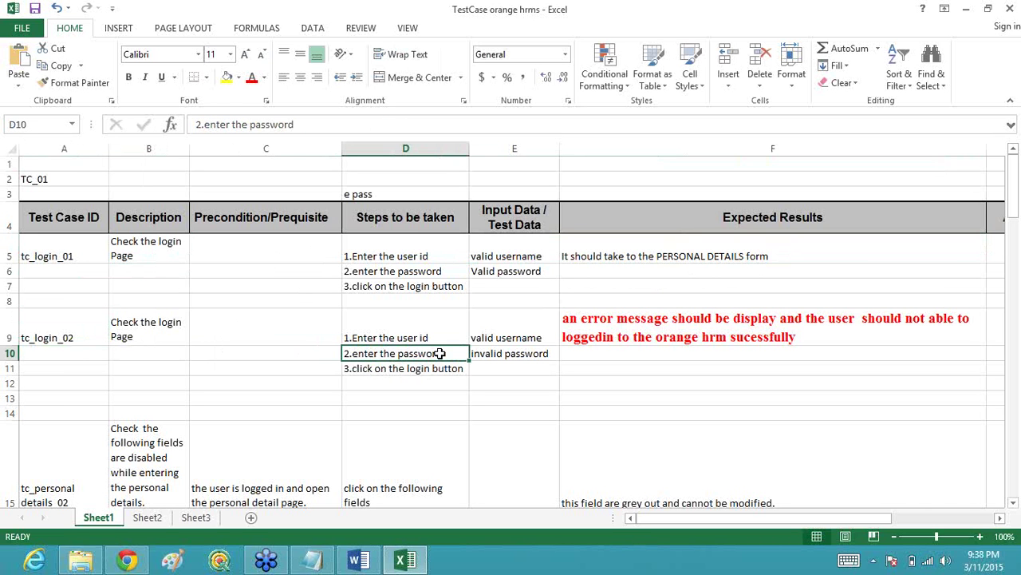
pyautogui.press('Delete')
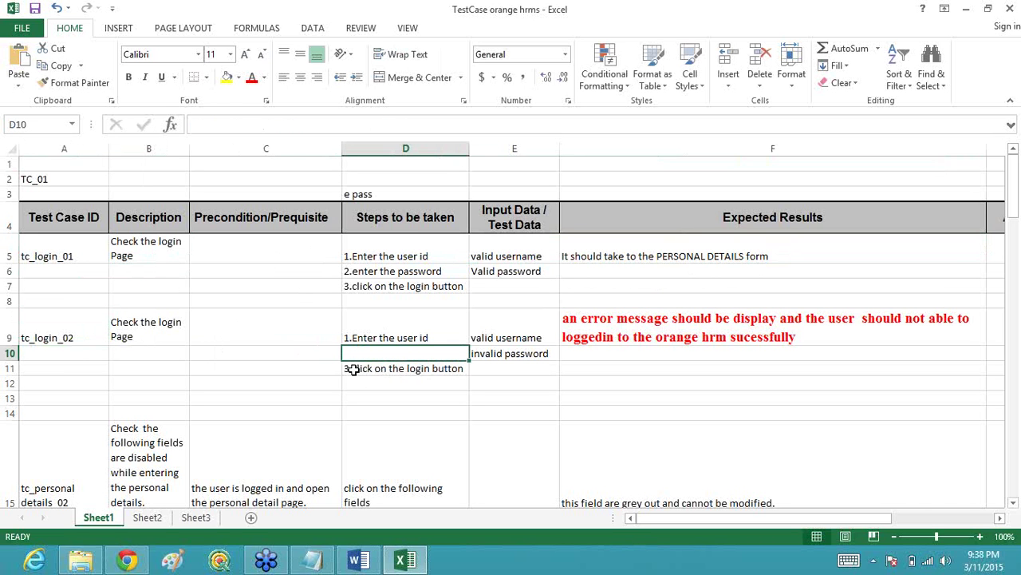
pyautogui.click(352, 369)
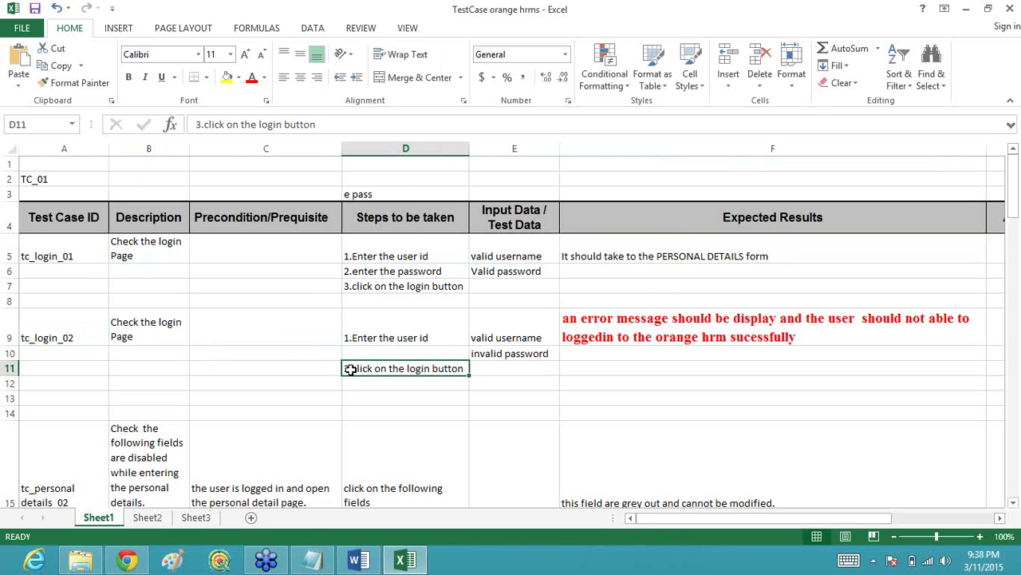
pyautogui.doubleClick(349, 368)
pyautogui.press('BackSpace')
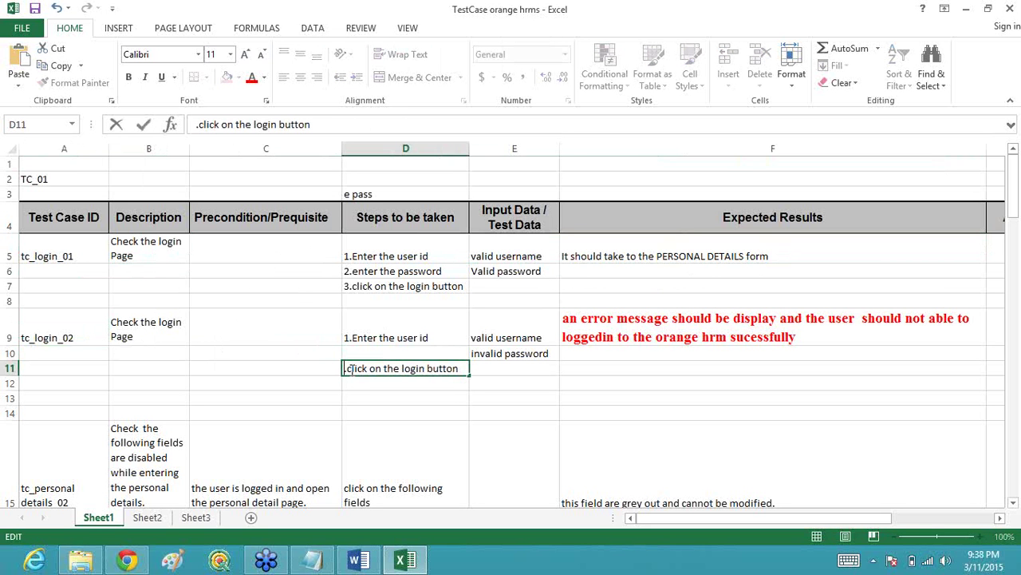
pyautogui.write('2')
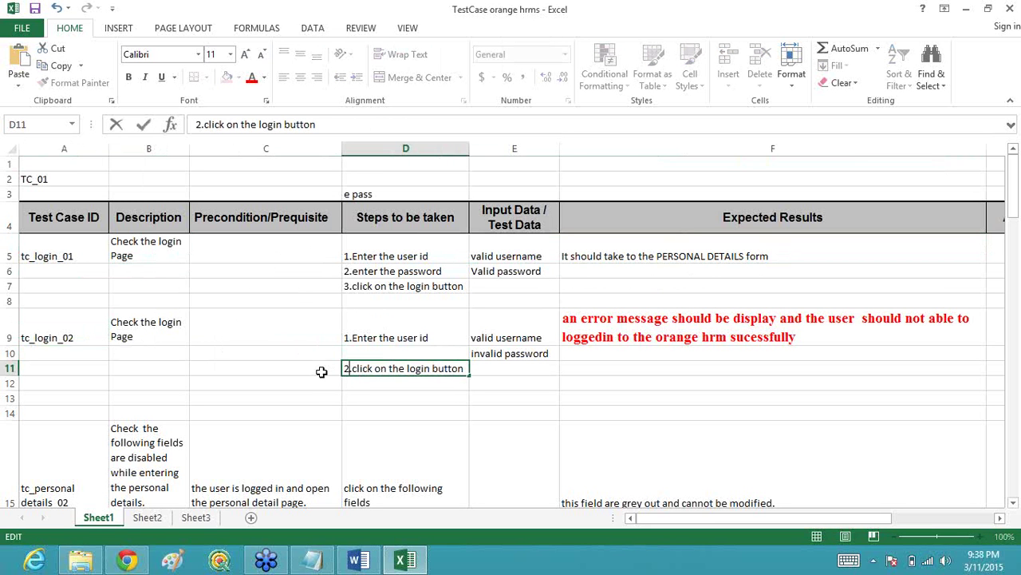
pyautogui.click(501, 375)
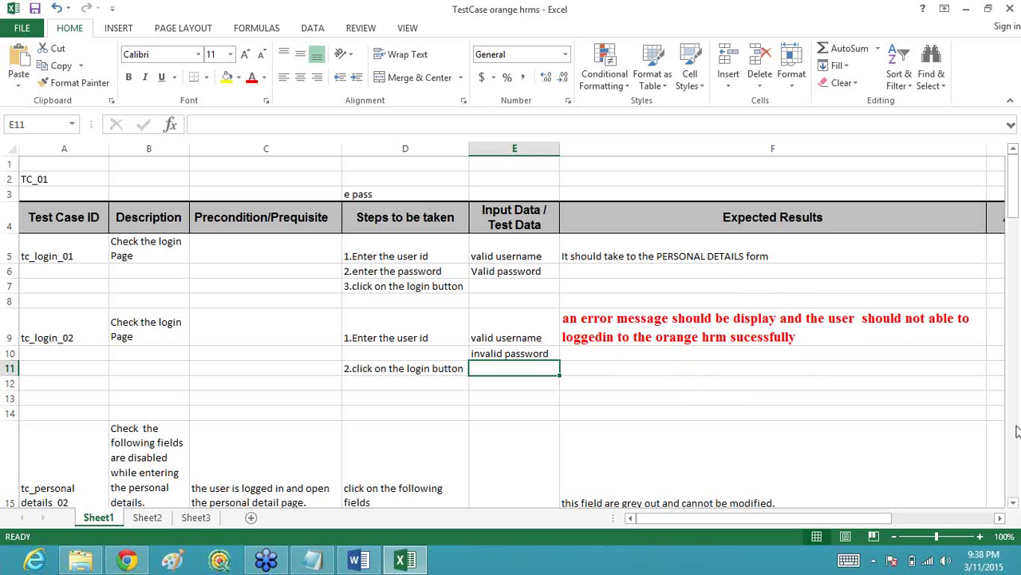
pyautogui.moveTo(1015, 505); pyautogui.dragTo(1015, 505)
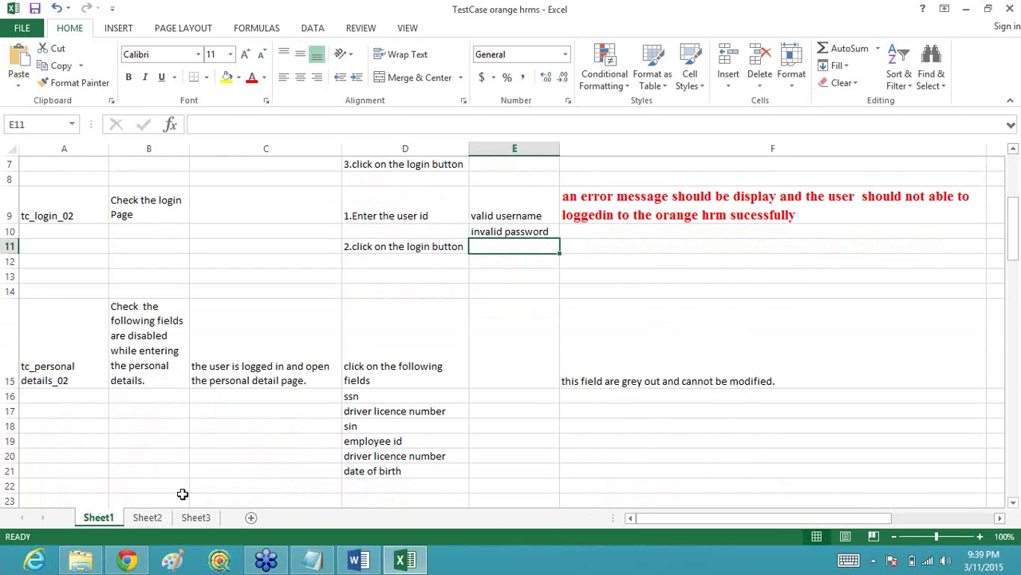
pyautogui.click(88, 379)
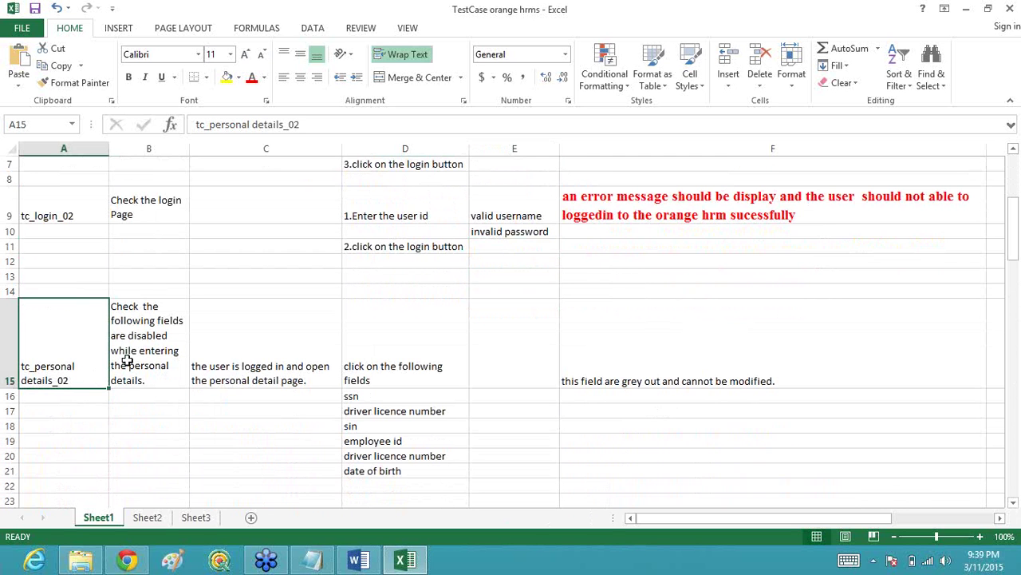
pyautogui.click(135, 358)
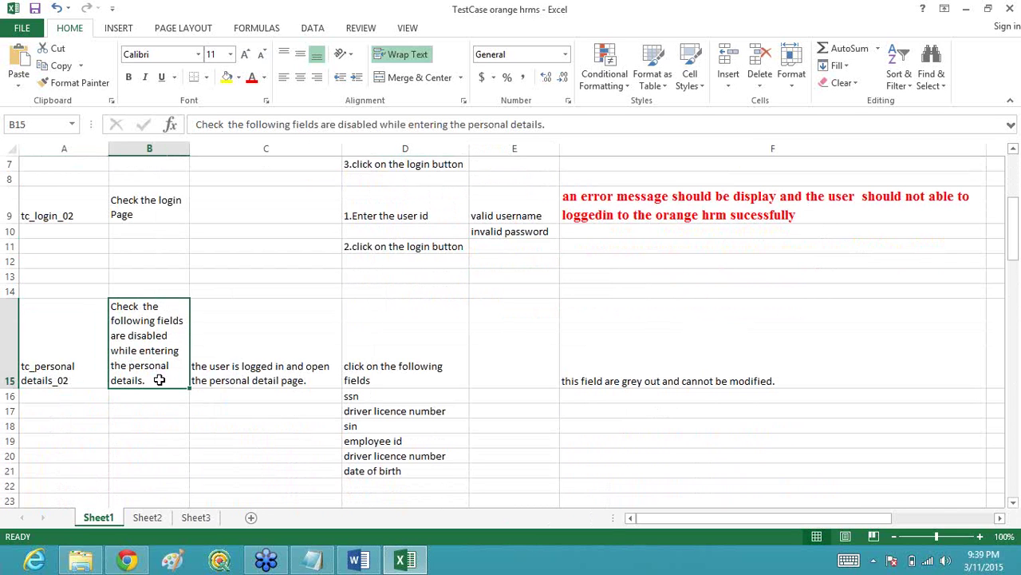
pyautogui.click(259, 380)
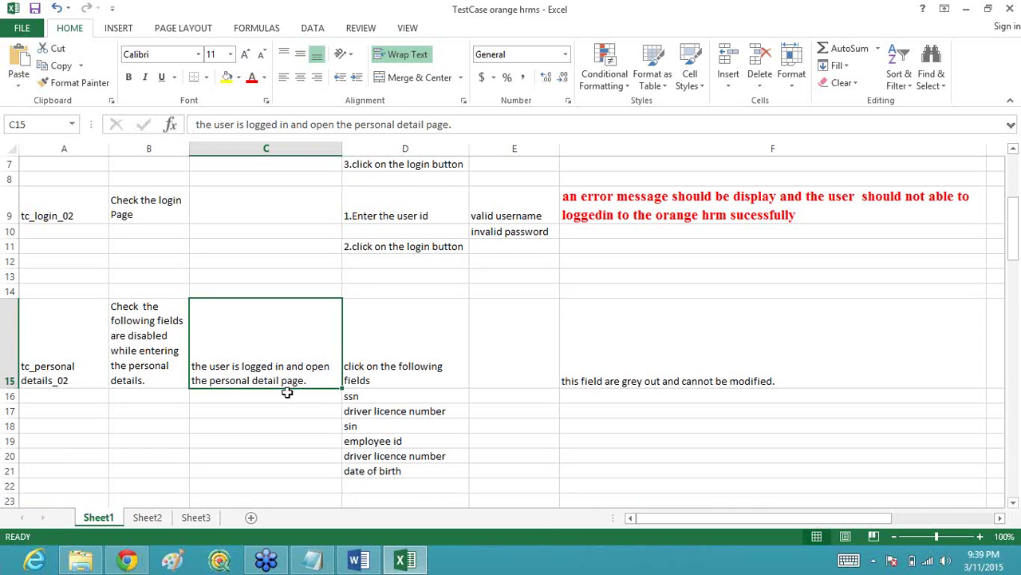
pyautogui.click(416, 365)
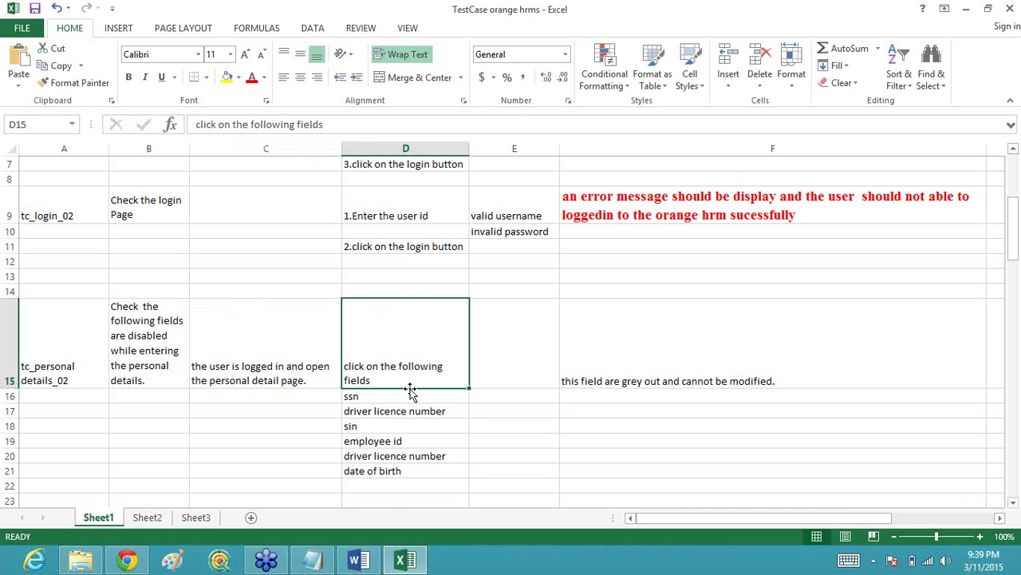
pyautogui.click(389, 398)
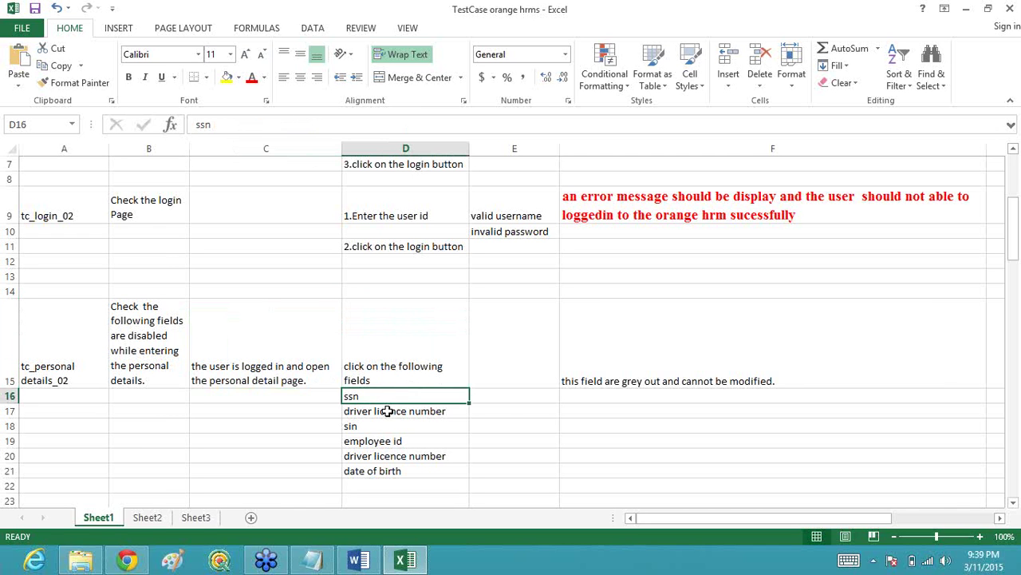
pyautogui.click(383, 415)
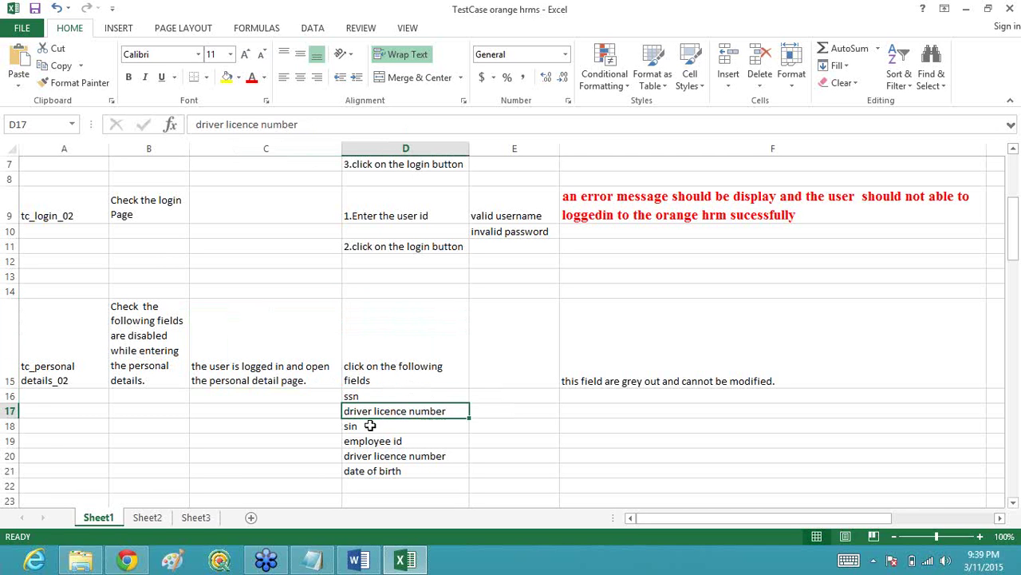
pyautogui.click(372, 427)
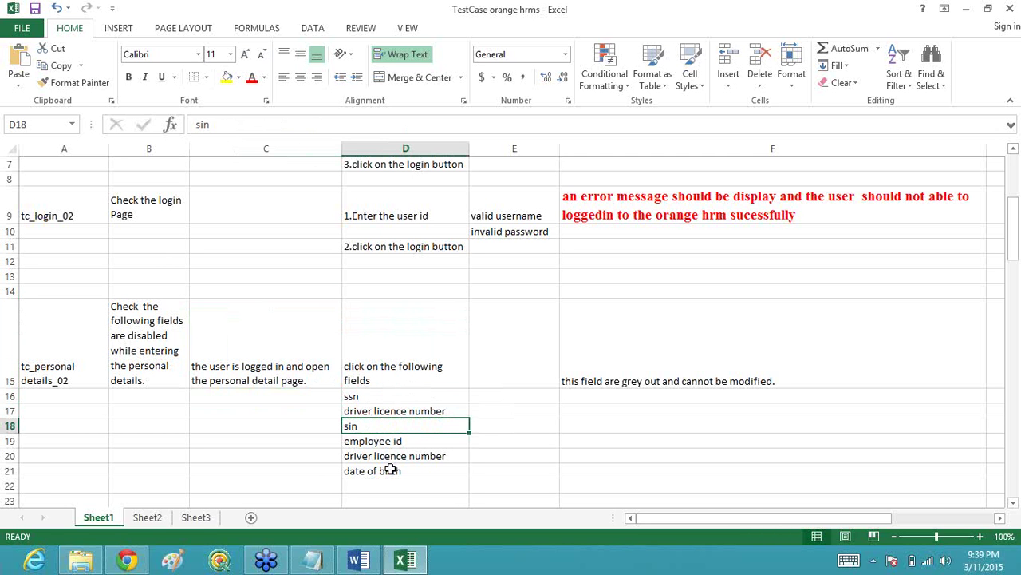
# Step: Clear the repeated driver licence number entry from D20
pyautogui.click(393, 457)
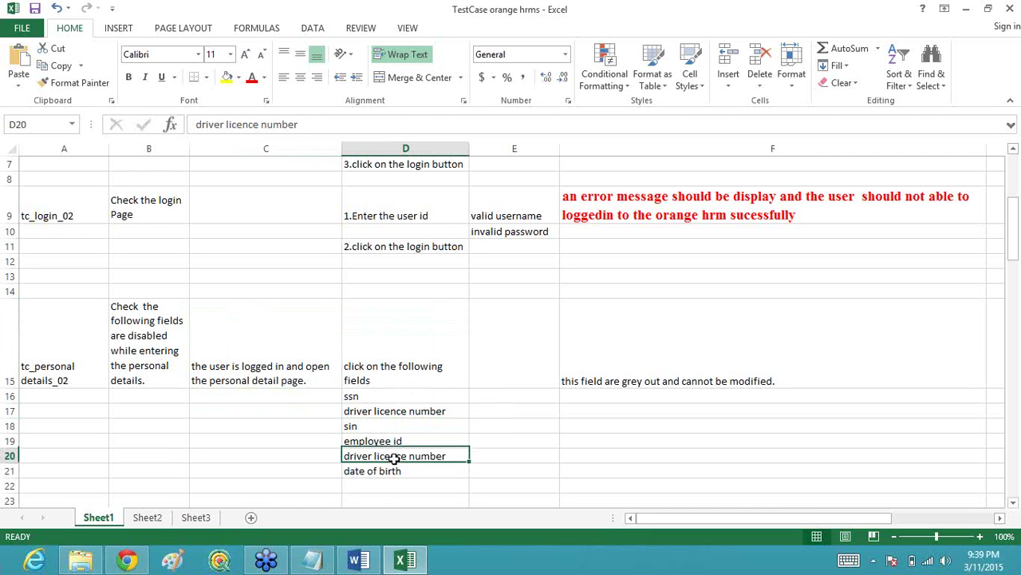
pyautogui.press('Delete')
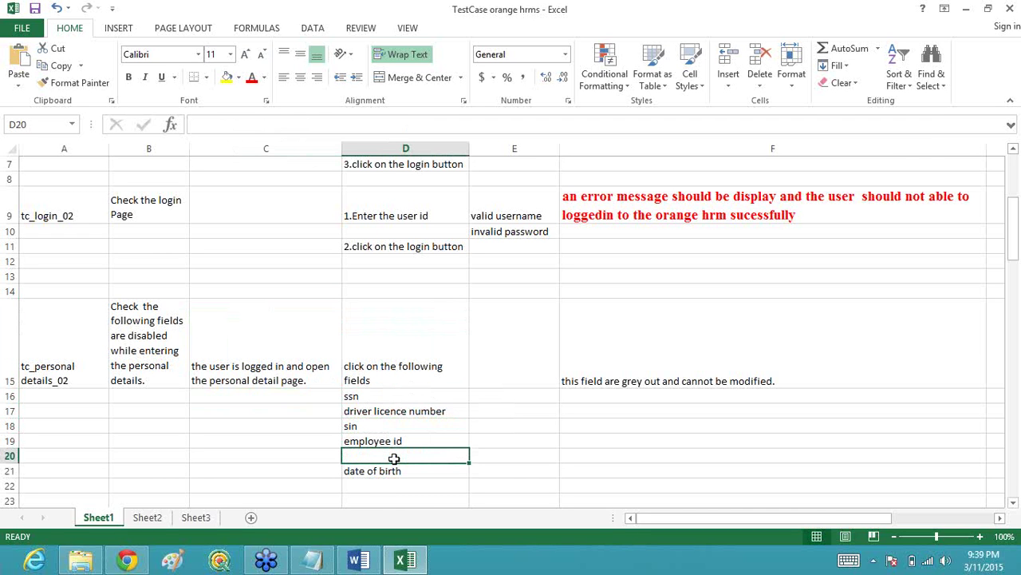
pyautogui.click(404, 474)
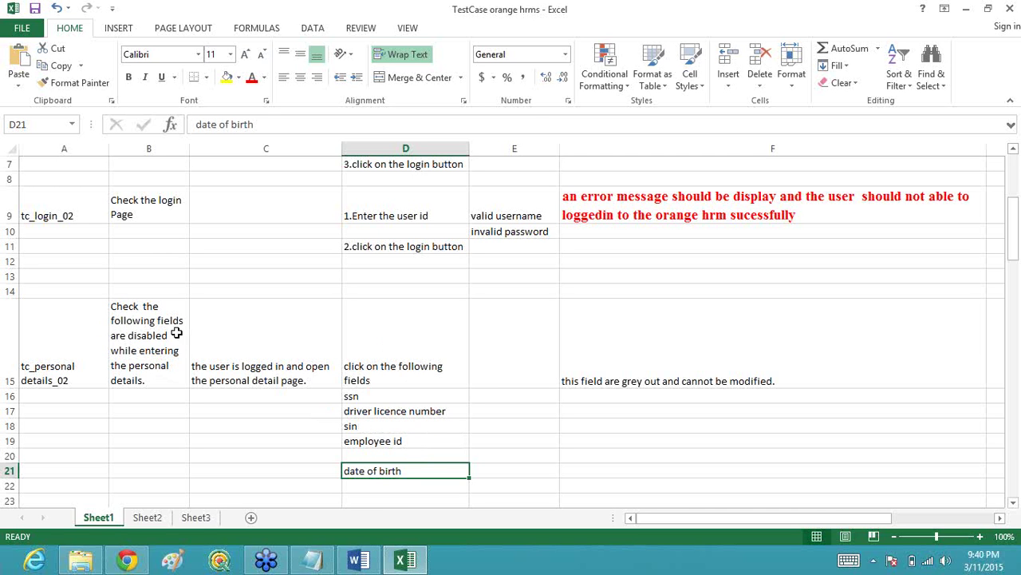
# Step: Reword B15 to 'Check that the mandatory fields are disabled while entering the personal details'
pyautogui.click(140, 324)
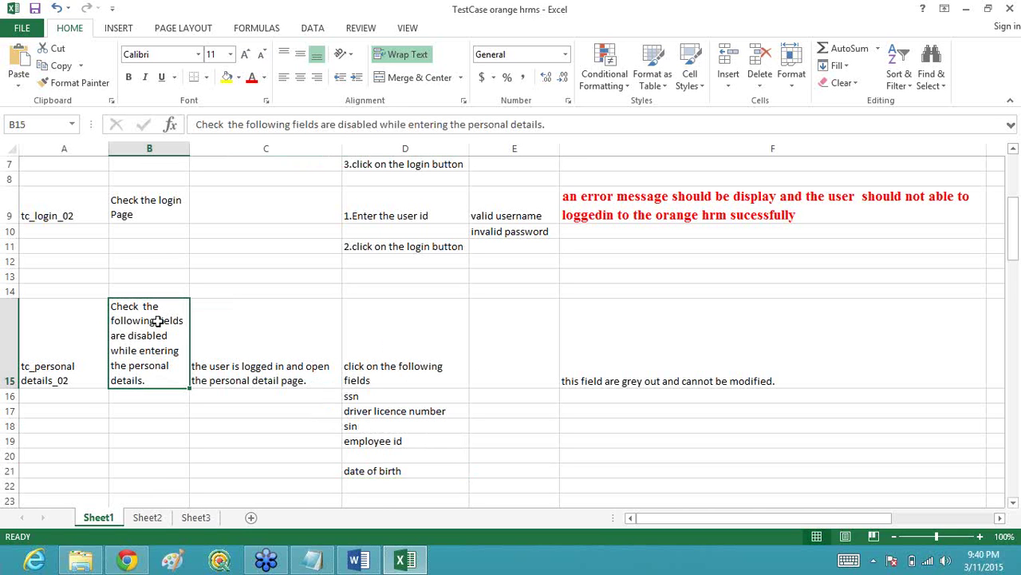
pyautogui.doubleClick(152, 321)
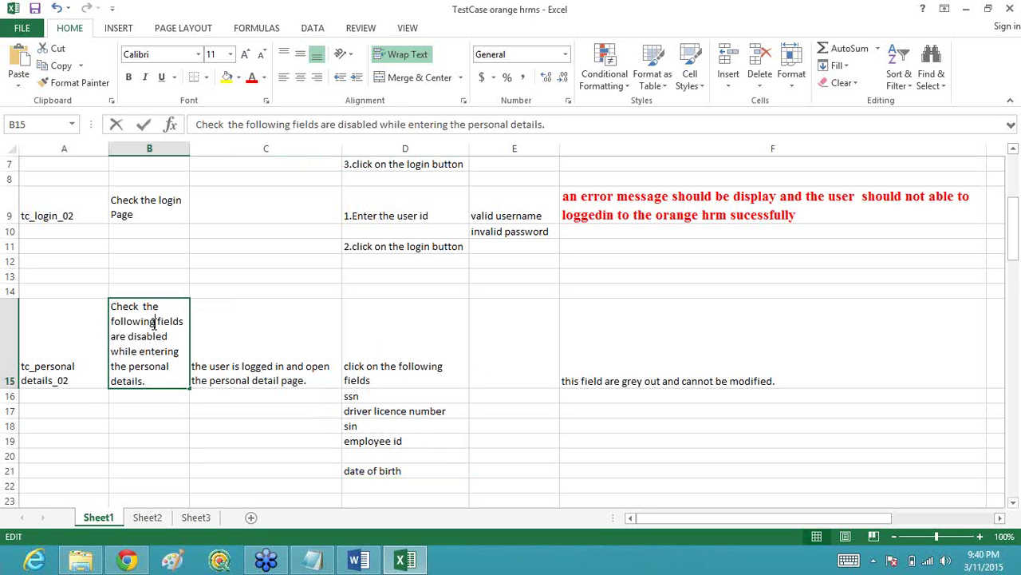
pyautogui.press('BackSpace')
pyautogui.press('BackSpace')
pyautogui.press('BackSpace')
pyautogui.press('BackSpace')
pyautogui.press('BackSpace')
pyautogui.press('BackSpace')
pyautogui.press('BackSpace')
pyautogui.press('BackSpace')
pyautogui.press('BackSpace')
pyautogui.press('BackSpace')
pyautogui.press('BackSpace')
pyautogui.press('BackSpace')
pyautogui.press('BackSpace')
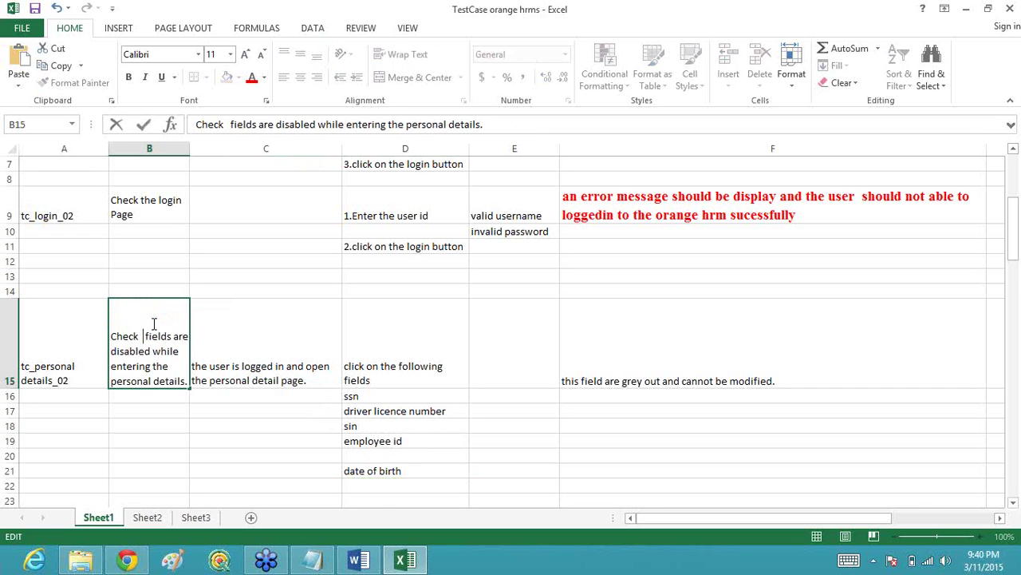
pyautogui.write('taht')
pyautogui.press('BackSpace')
pyautogui.press('BackSpace')
pyautogui.press('BackSpace')
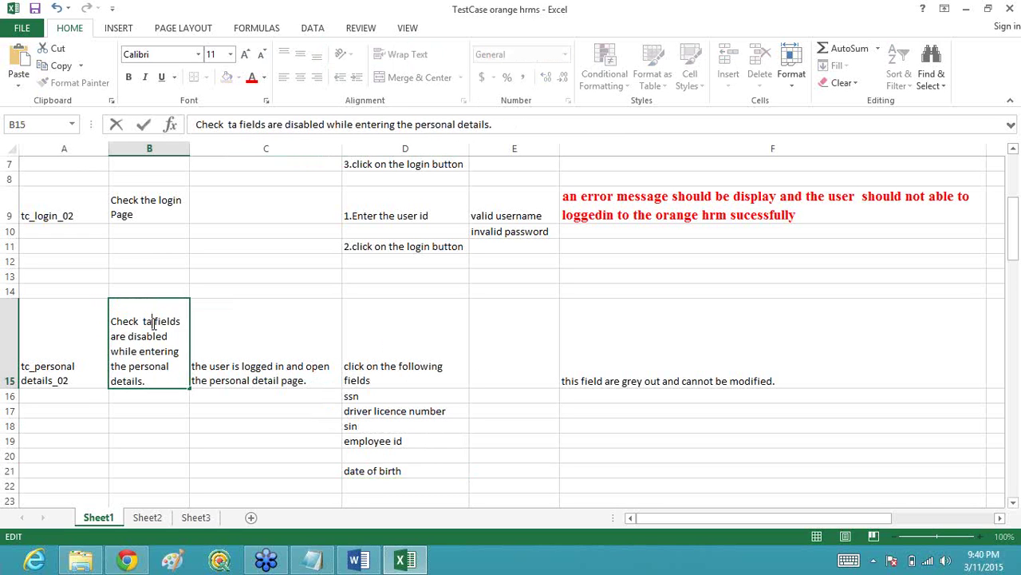
pyautogui.write('hat')
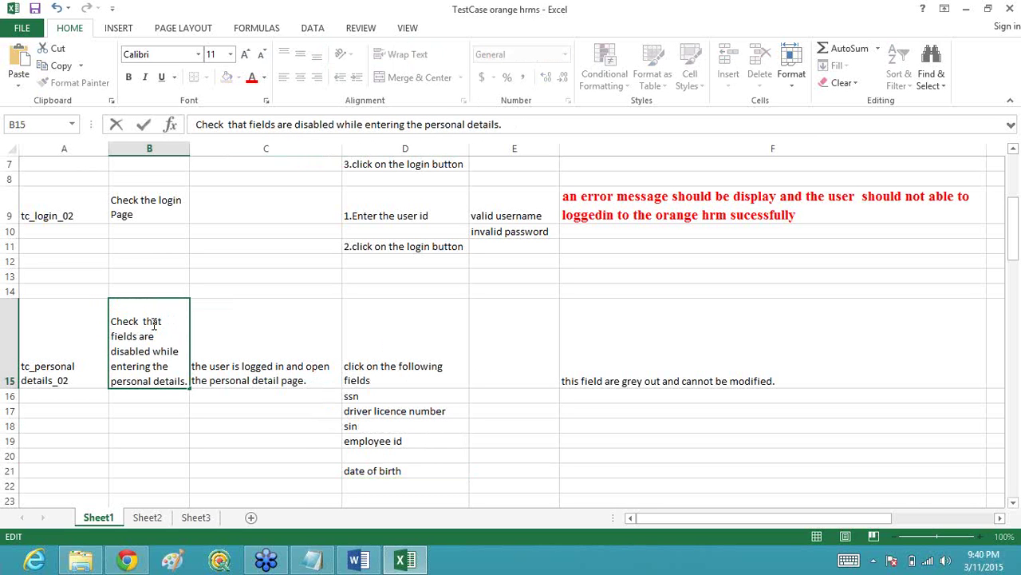
pyautogui.write(' th')
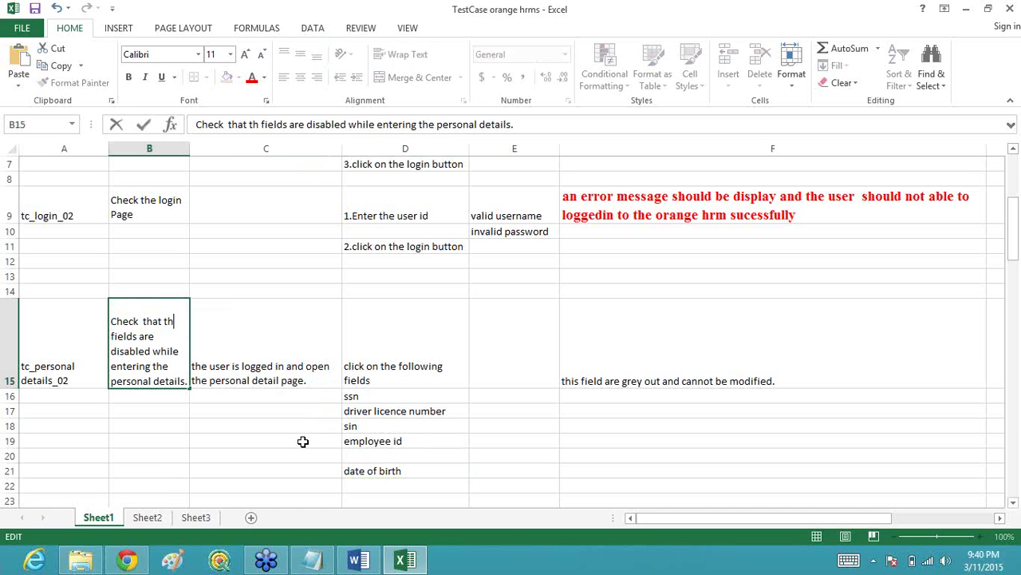
pyautogui.write('e ')
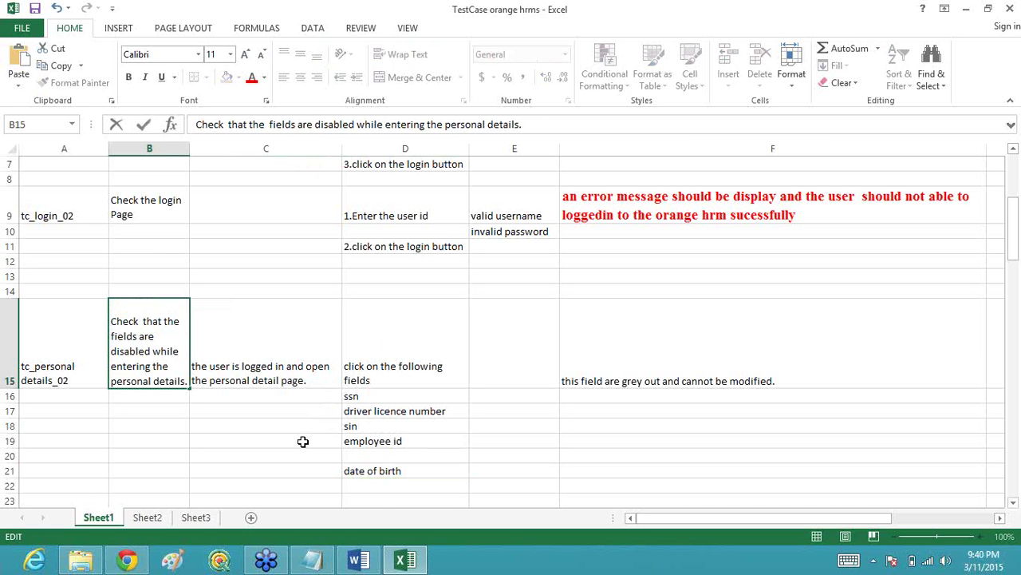
pyautogui.write('mand')
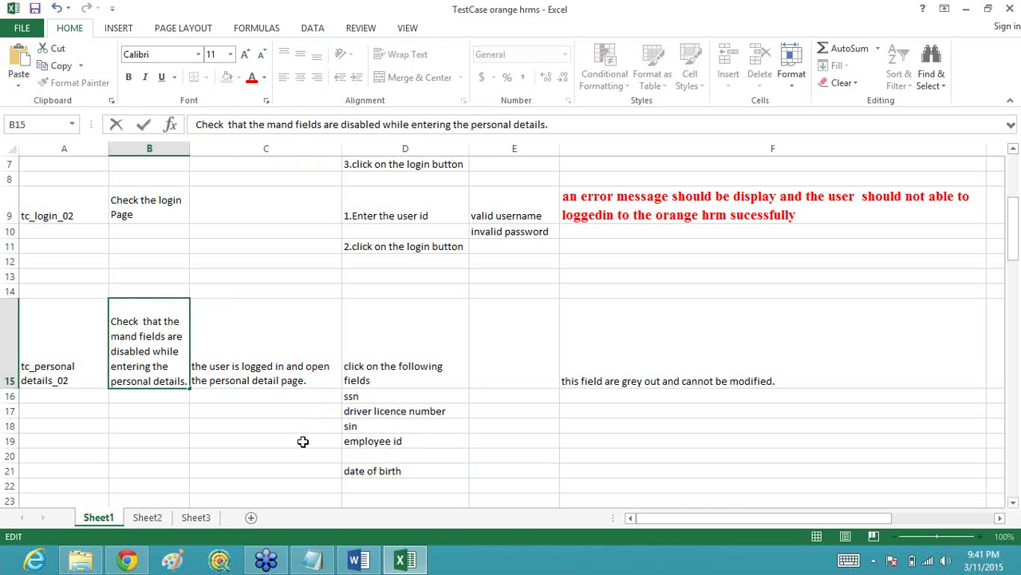
pyautogui.press('BackSpace')
pyautogui.press('BackSpace')
pyautogui.press('BackSpace')
pyautogui.press('BackSpace')
pyautogui.press('BackSpace')
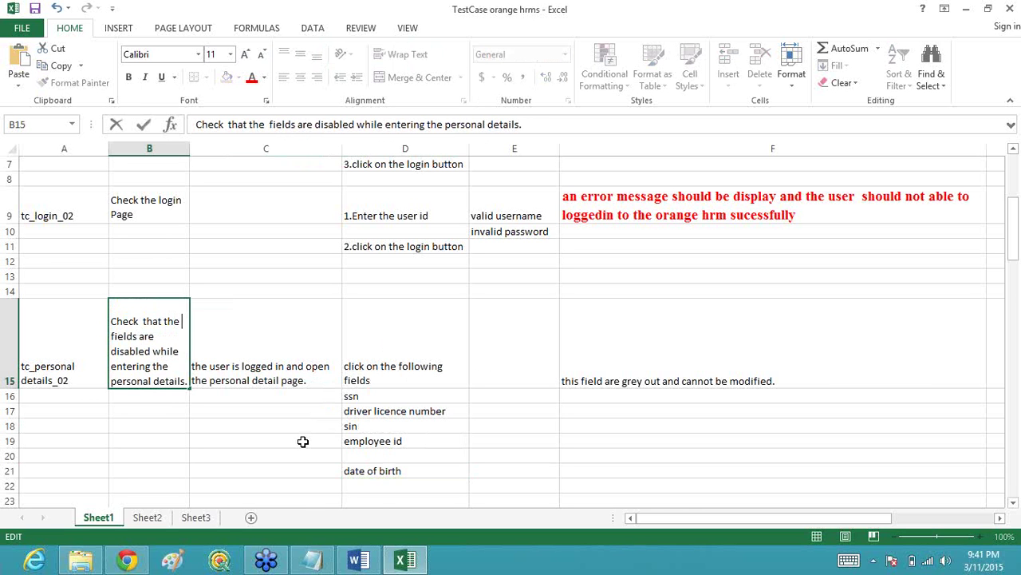
pyautogui.write('mandato')
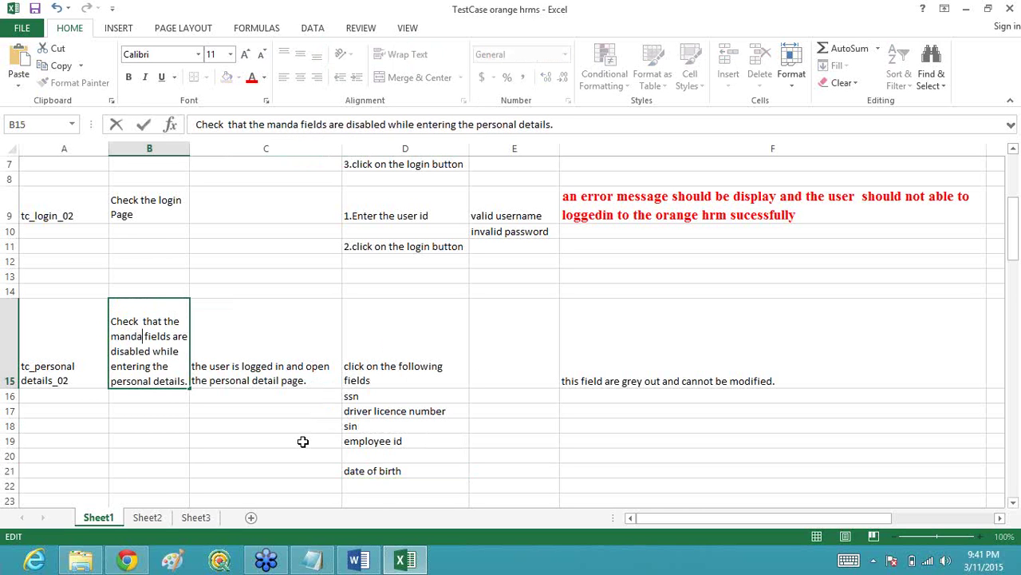
pyautogui.write('ry')
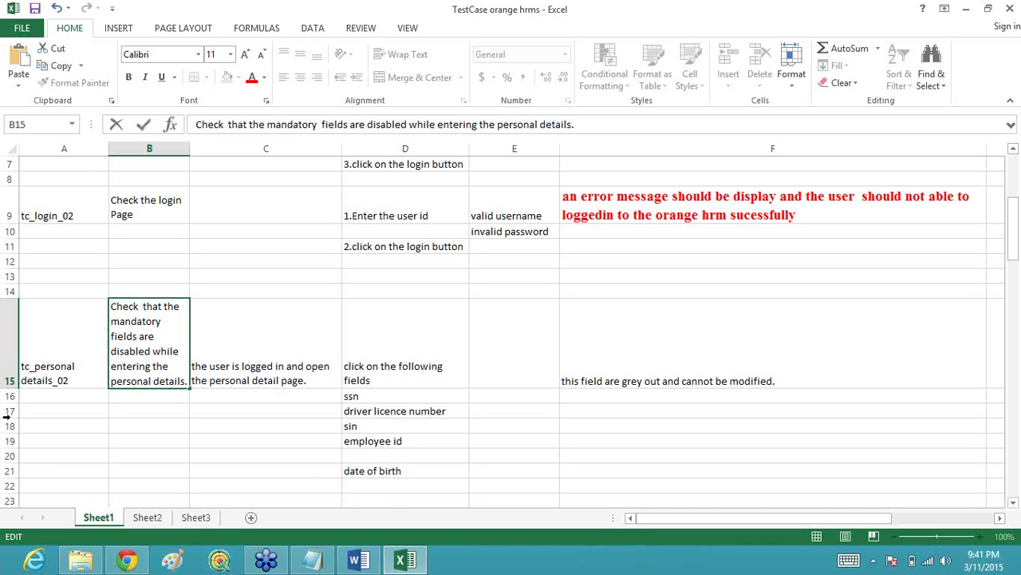
pyautogui.click(51, 369)
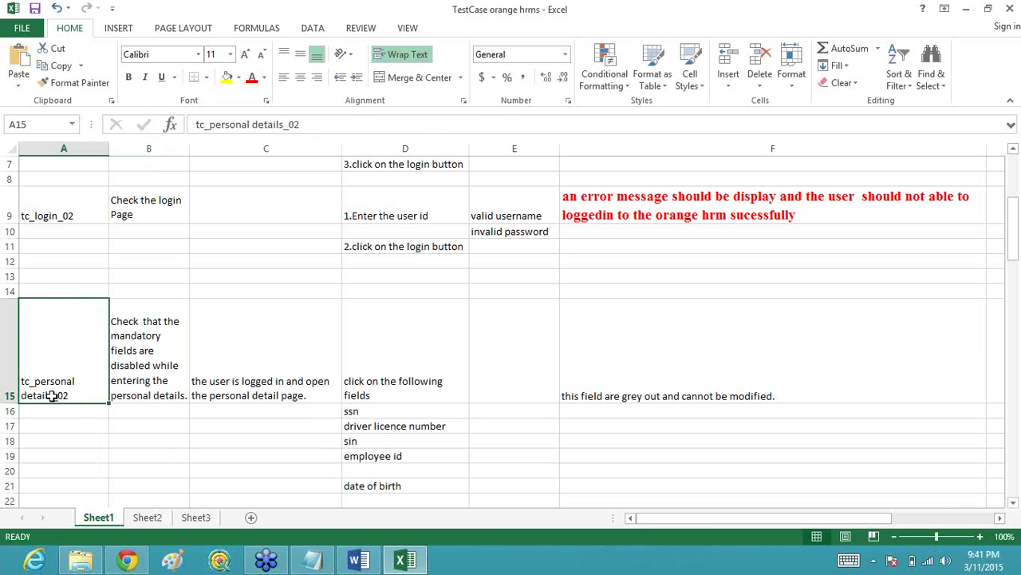
# Step: Wrap 'while entering the personal details' in B15 in parentheses
pyautogui.click(170, 386)
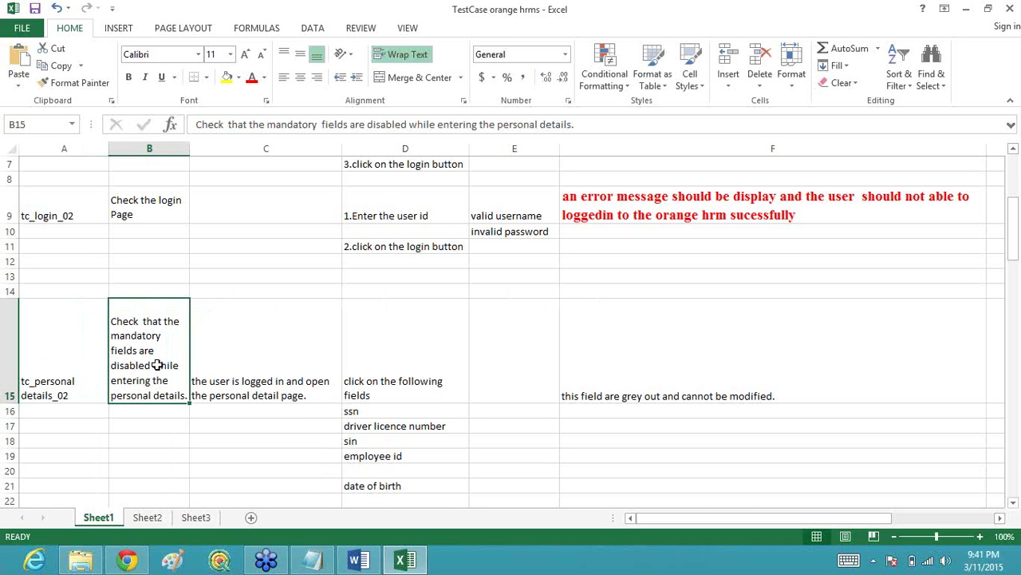
pyautogui.doubleClick(158, 365)
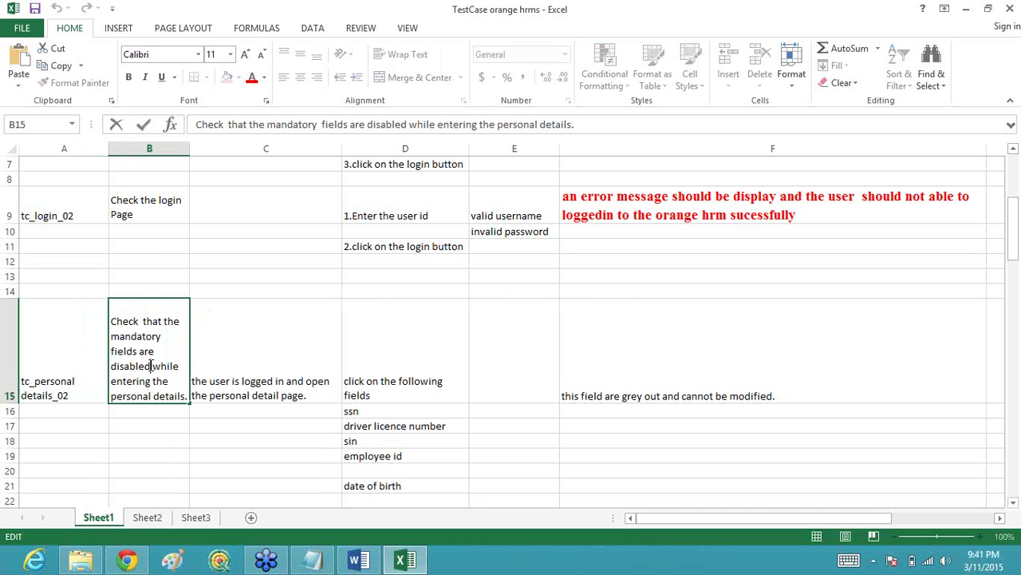
pyautogui.write('(')
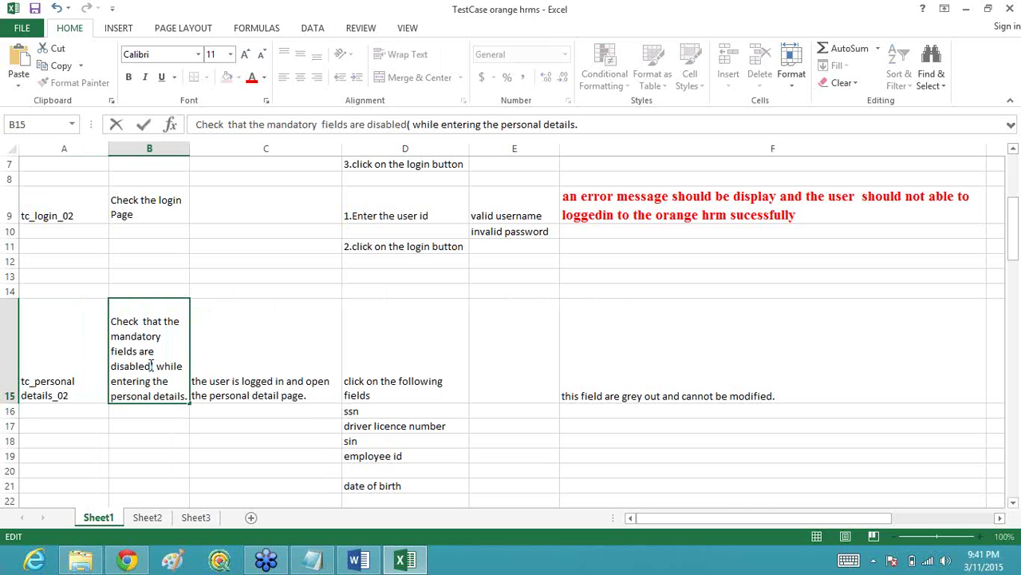
pyautogui.click(185, 394)
pyautogui.write(')')
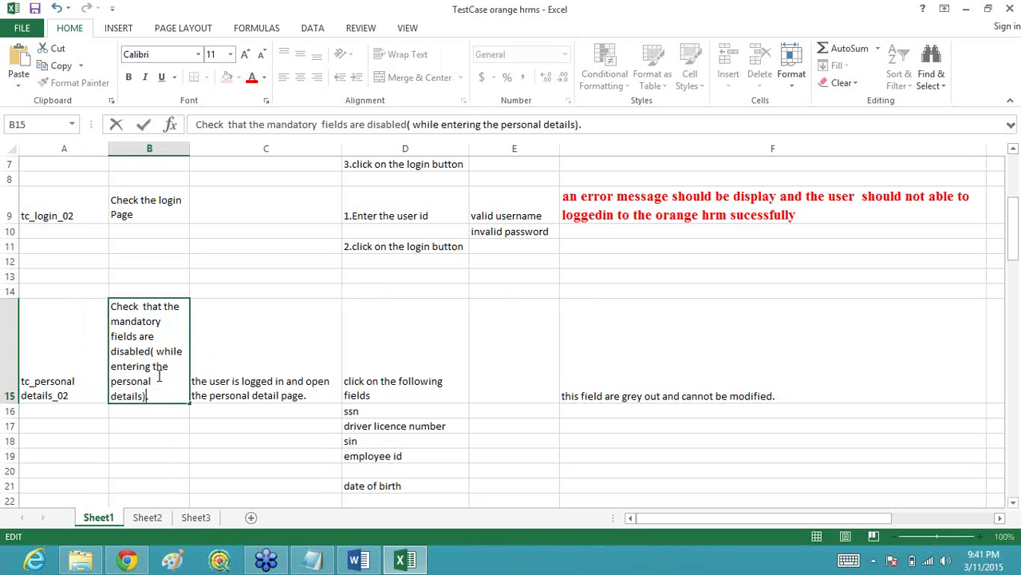
pyautogui.click(269, 383)
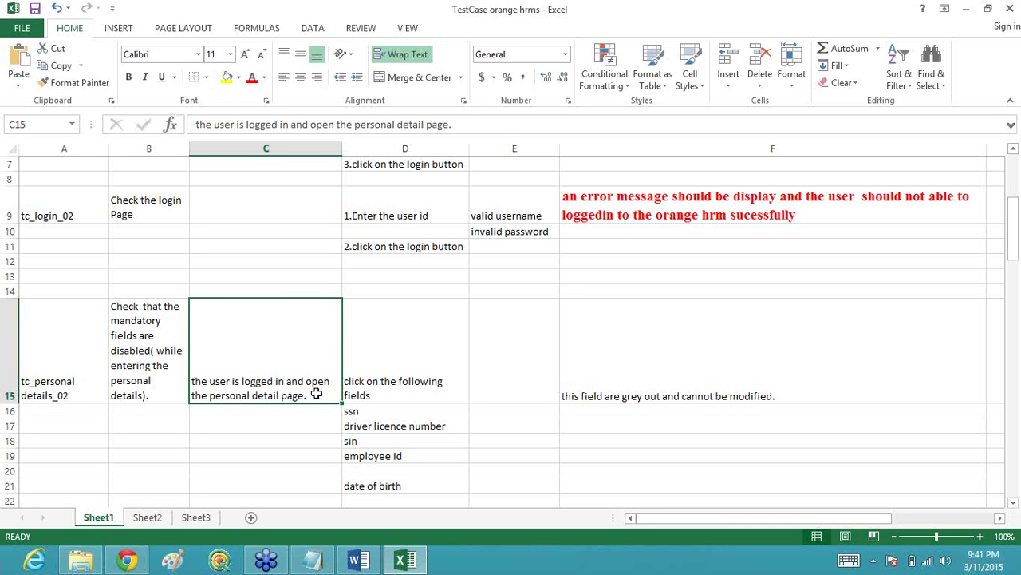
# Step: Insert 'functionality' into B24 so it reads 'check the functionality save button'
pyautogui.click(382, 381)
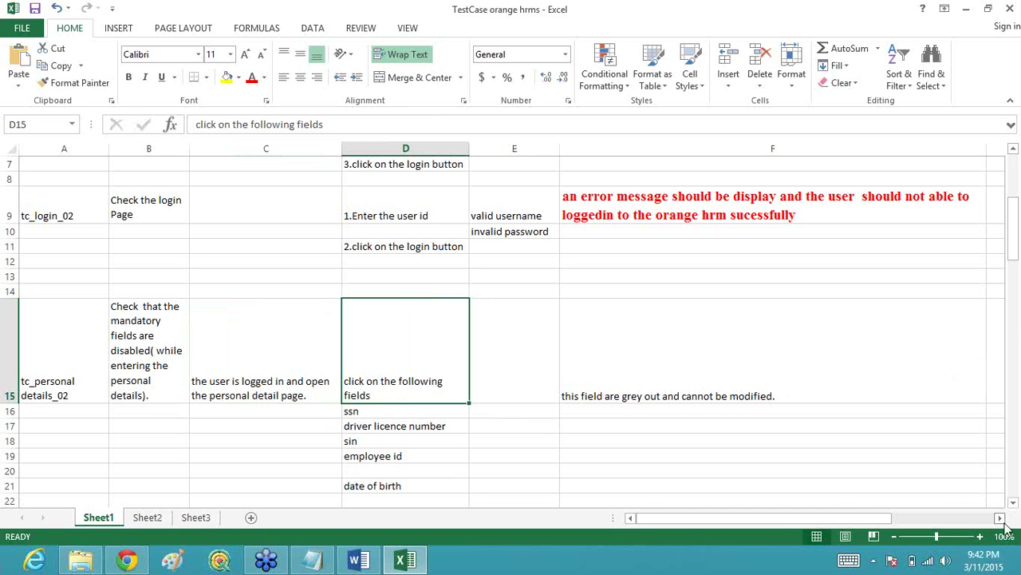
pyautogui.scroll(-3, 1012, 506)
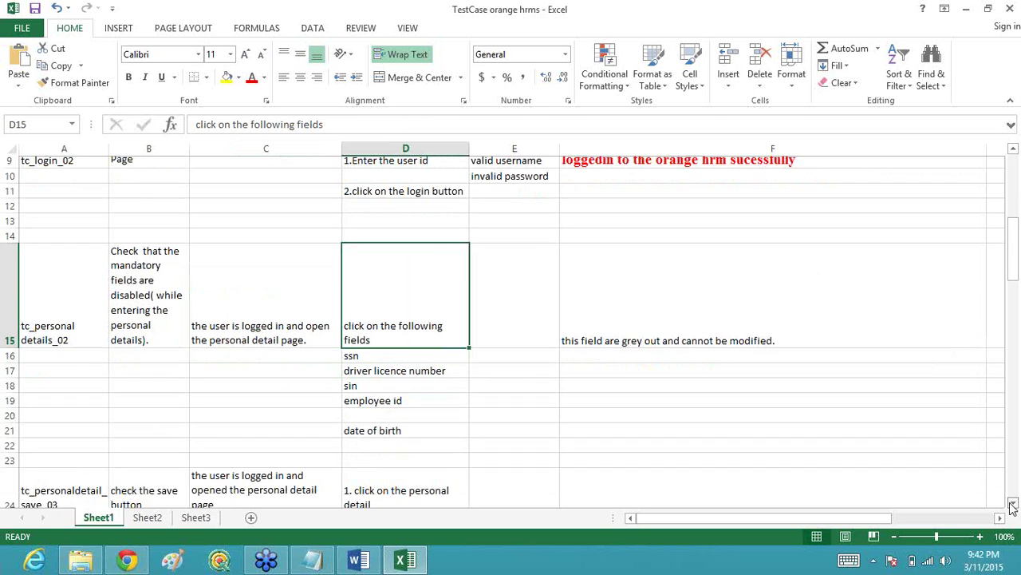
pyautogui.scroll(-2, 1012, 506)
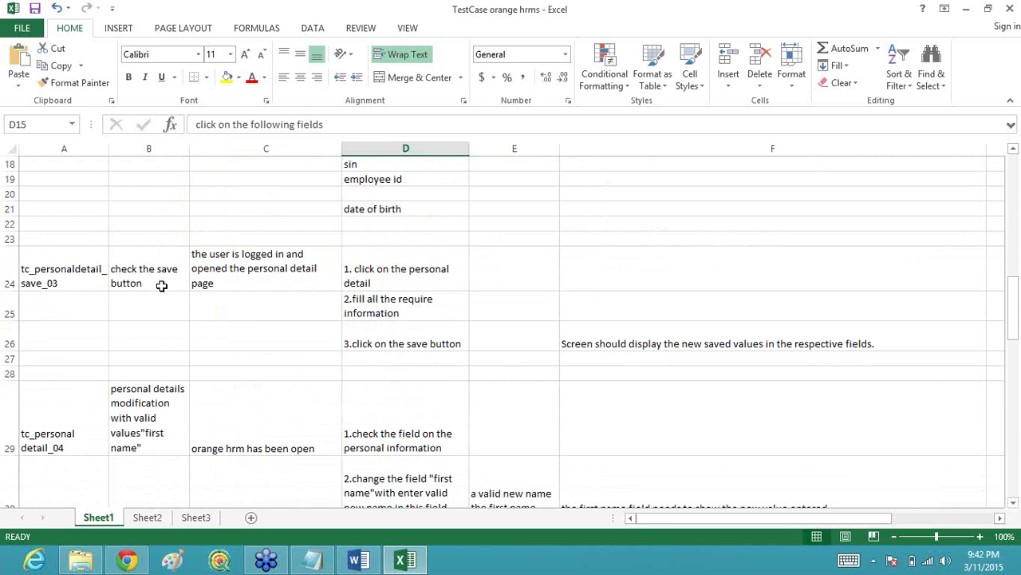
pyautogui.click(155, 269)
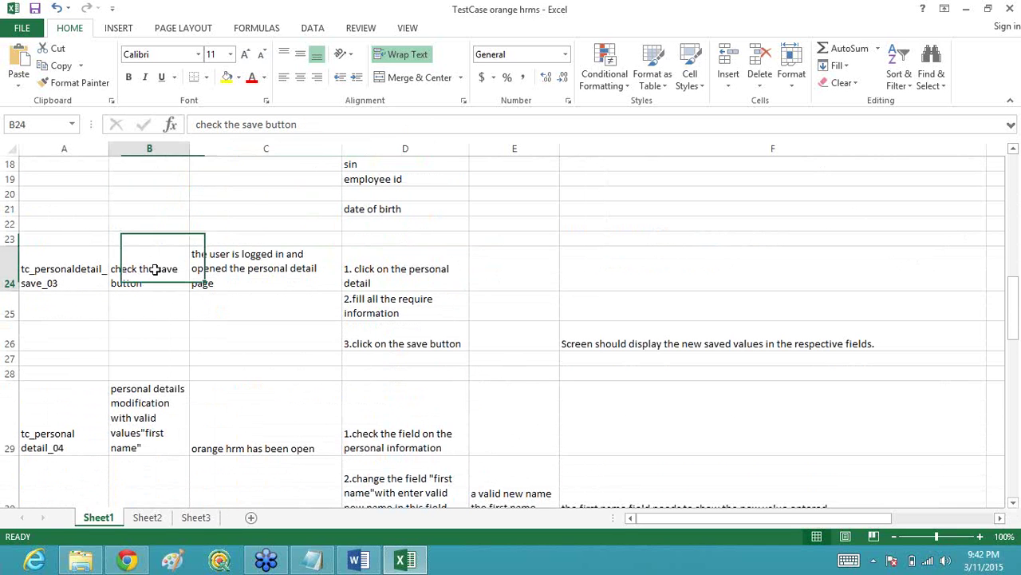
pyautogui.doubleClick(155, 269)
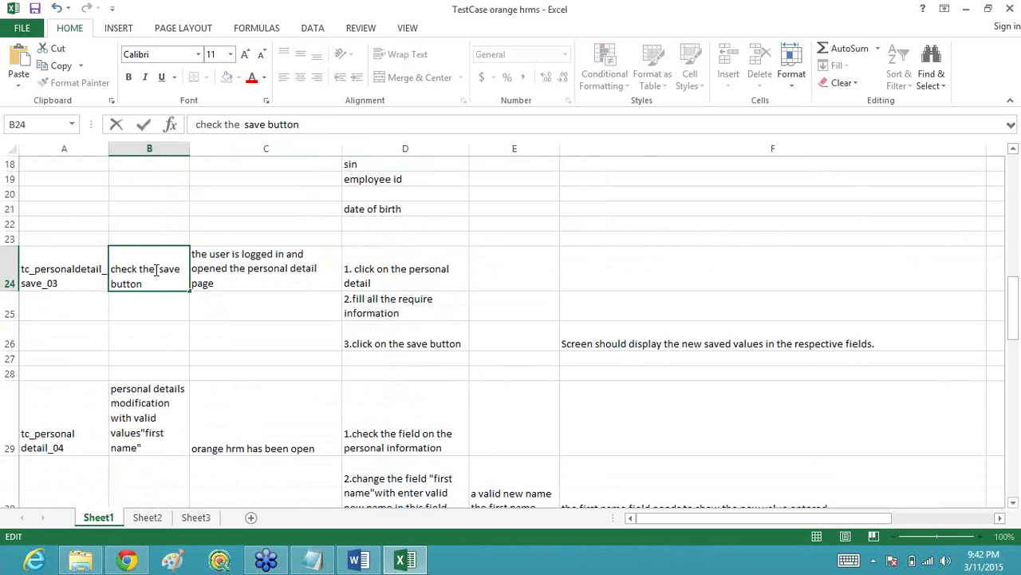
pyautogui.write('function')
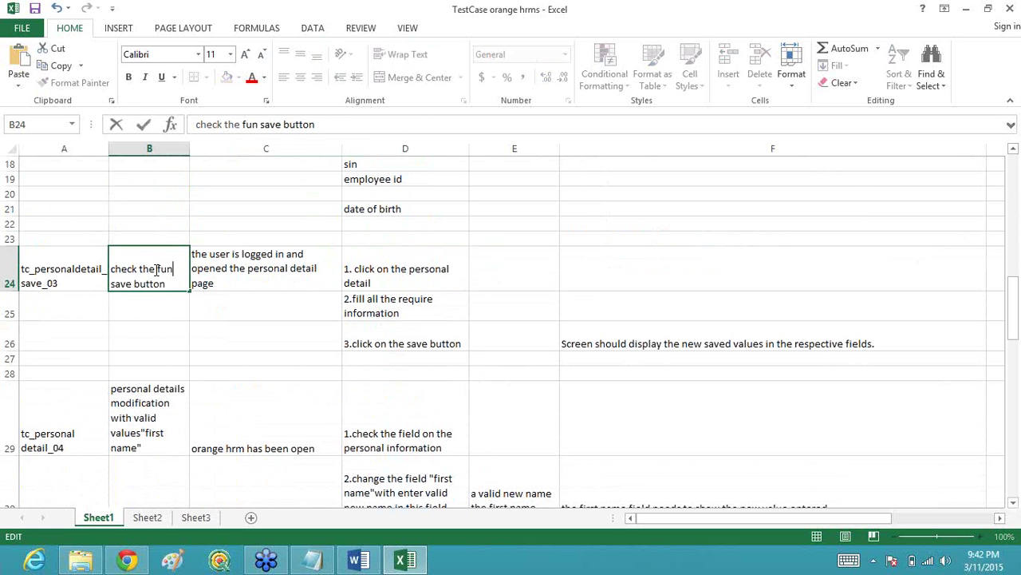
pyautogui.write('ality')
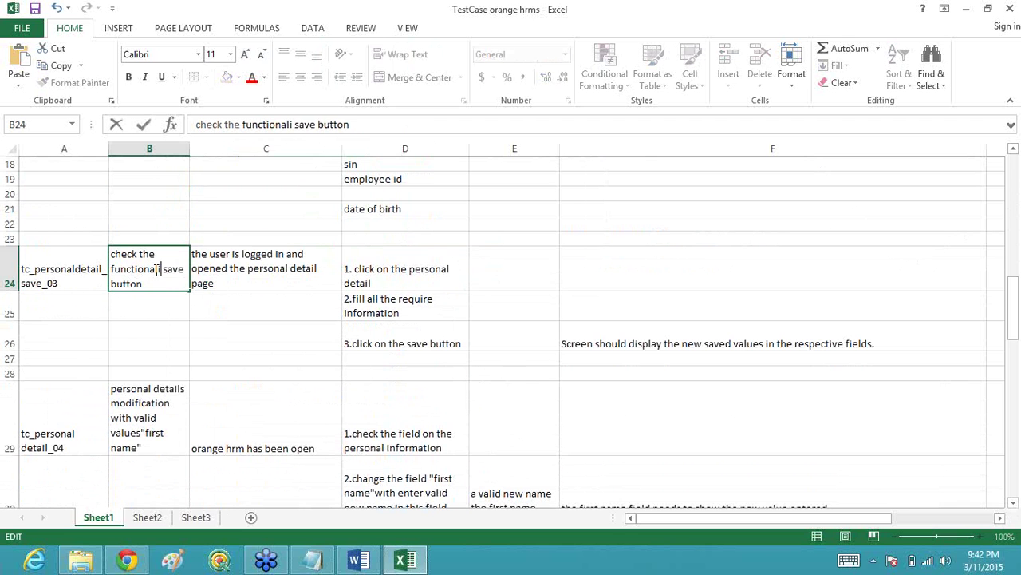
pyautogui.click(214, 269)
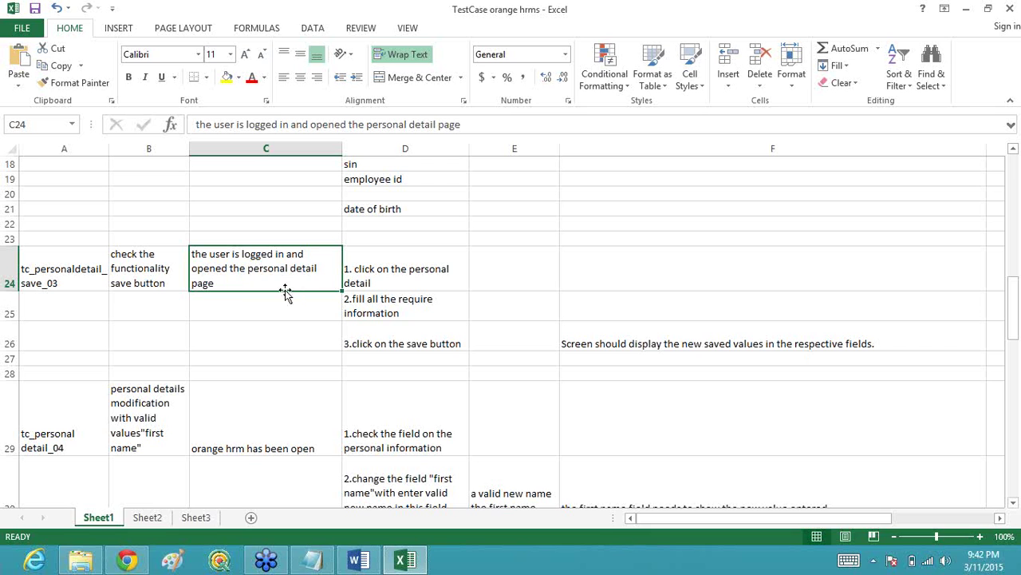
# Step: Select the save test's first step in D24, check D25, then return to D24
pyautogui.click(427, 270)
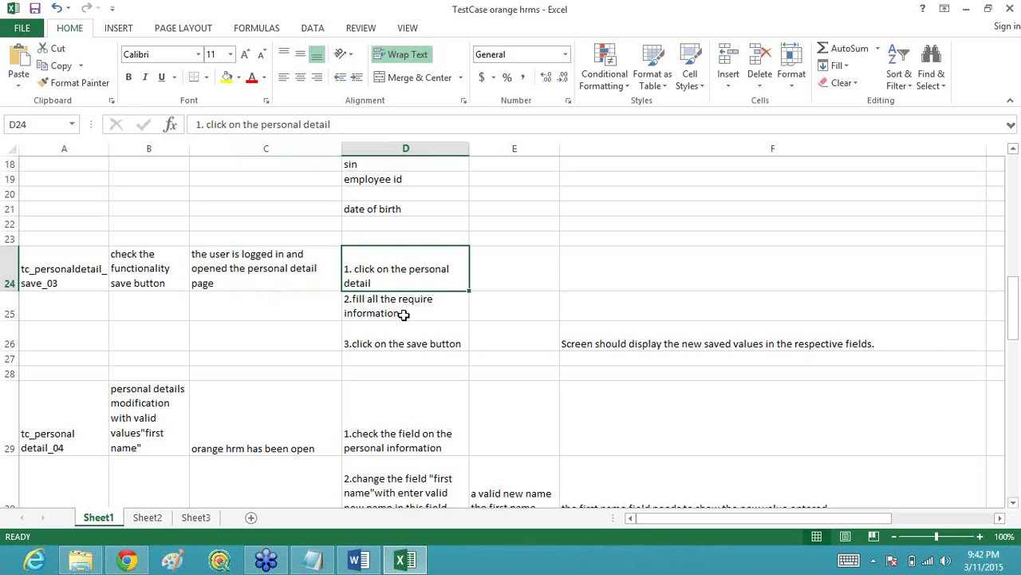
pyautogui.click(405, 313)
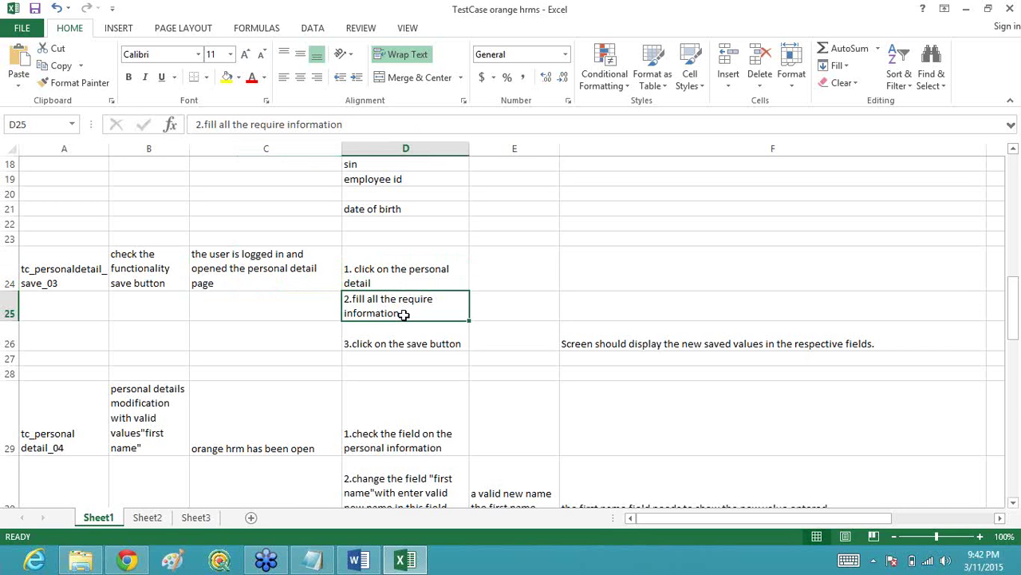
pyautogui.click(388, 275)
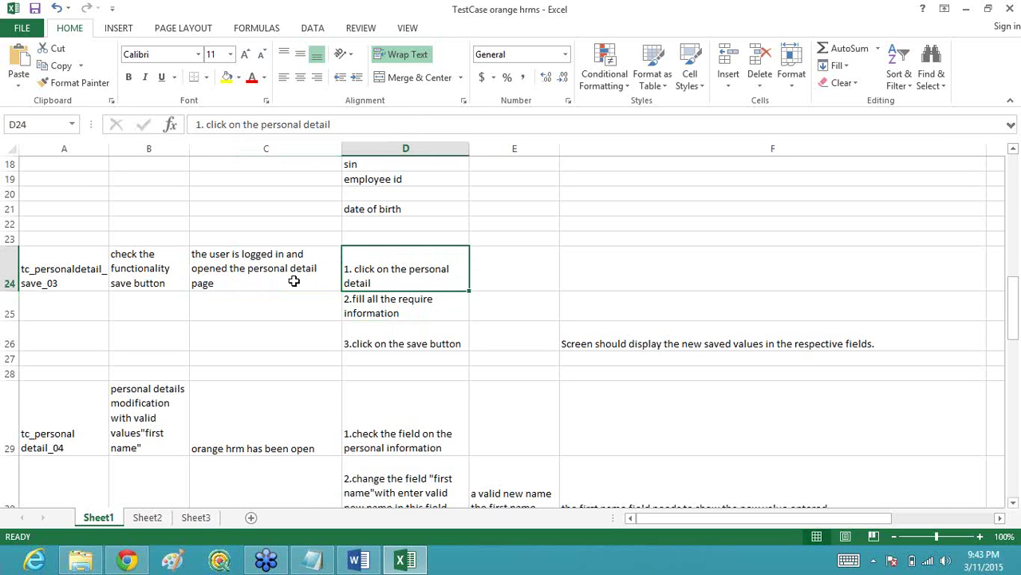
pyautogui.press('Delete')
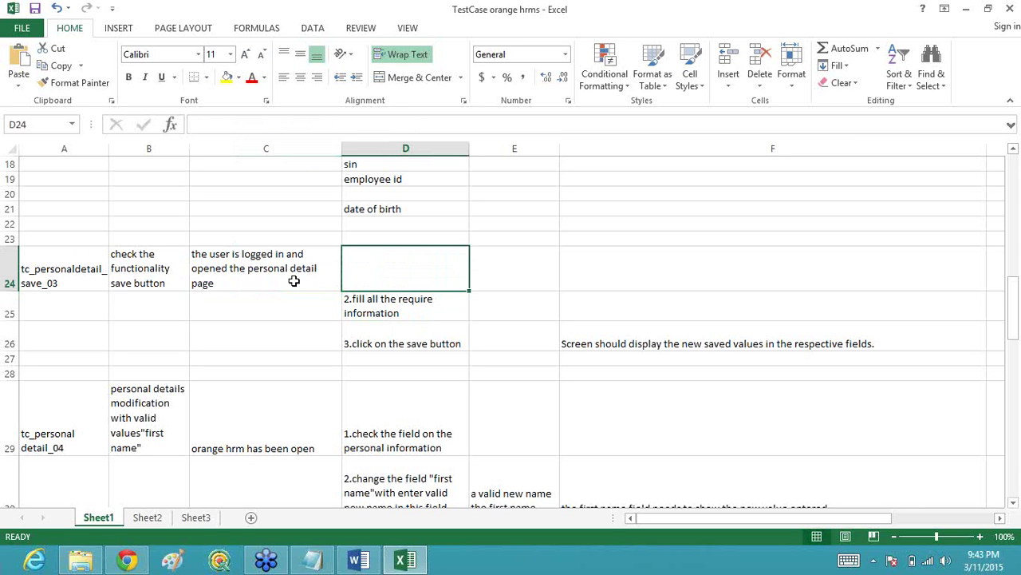
pyautogui.click(407, 312)
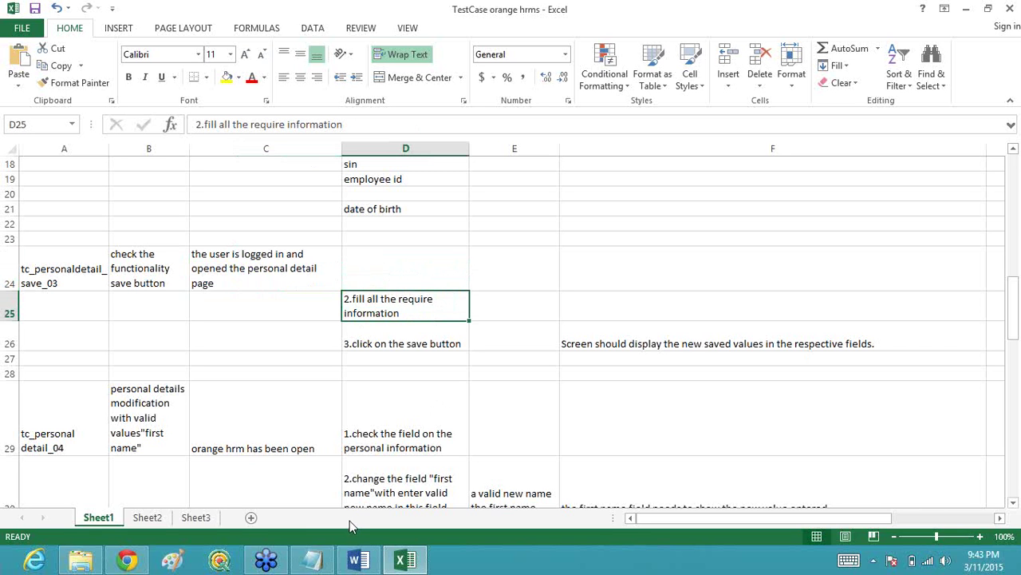
pyautogui.moveTo(358, 561)
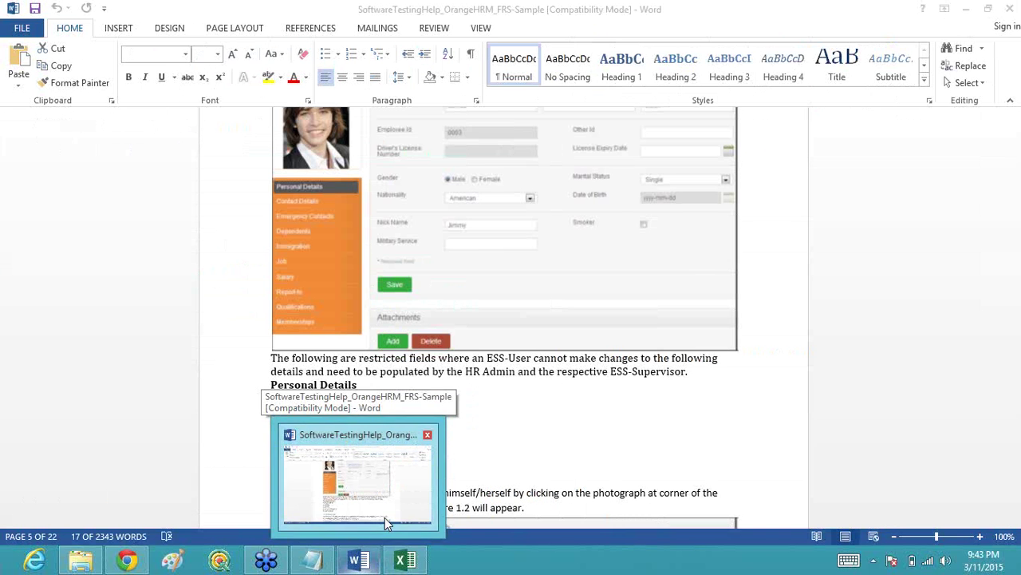
# Step: Bring up the Word requirements document, then return to the TestCase orange hrms workbook
pyautogui.click(385, 517)
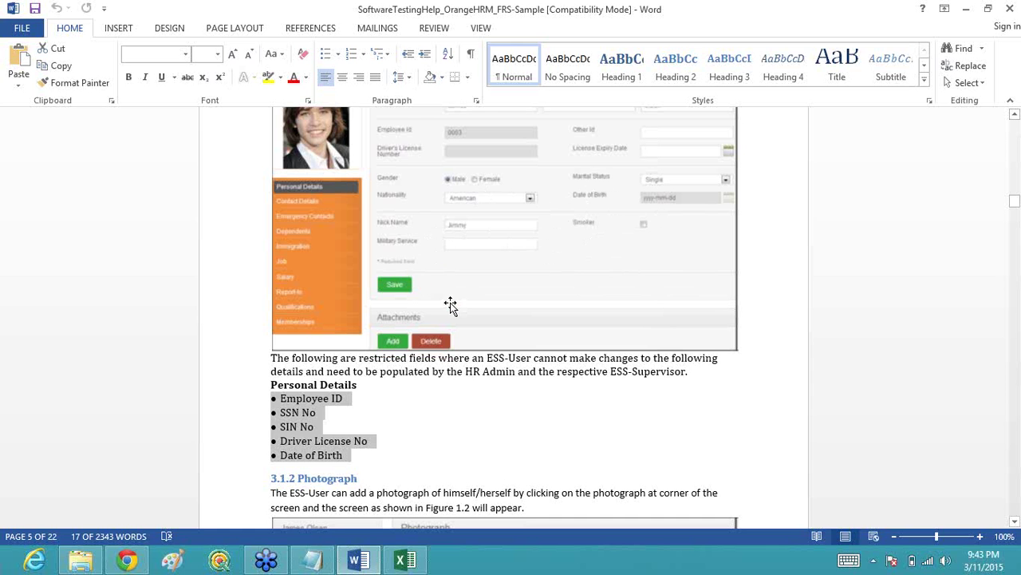
pyautogui.click(370, 563)
pyautogui.click(370, 563)
pyautogui.click(405, 561)
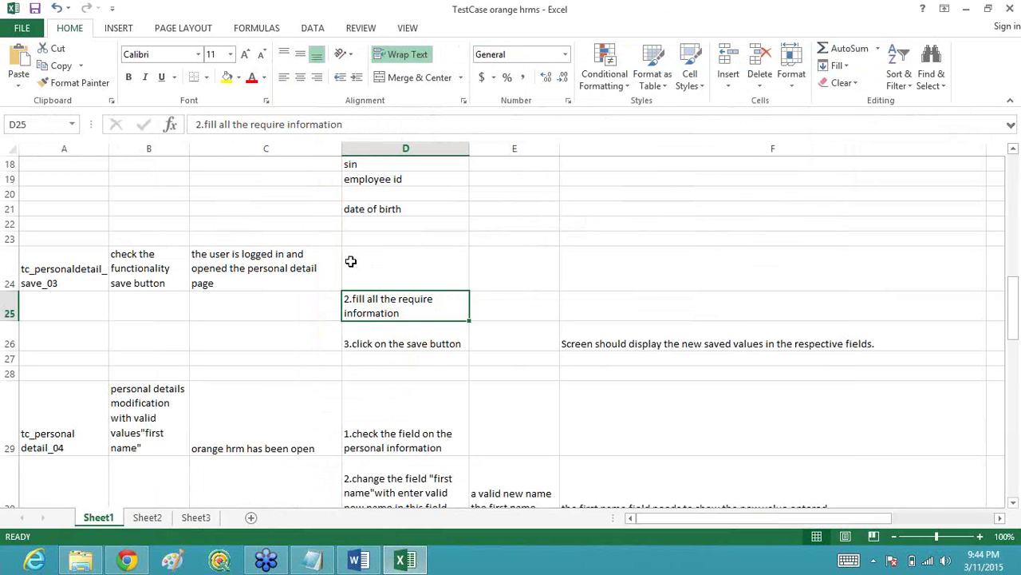
# Step: Check cells E24 and D24 of the save test row before heading back to Word
pyautogui.click(486, 276)
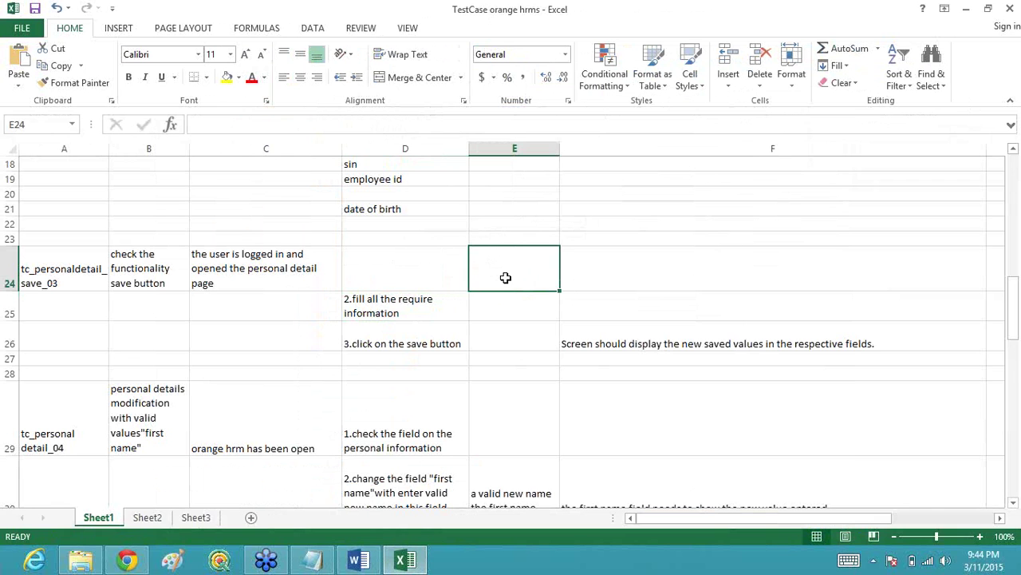
pyautogui.click(385, 269)
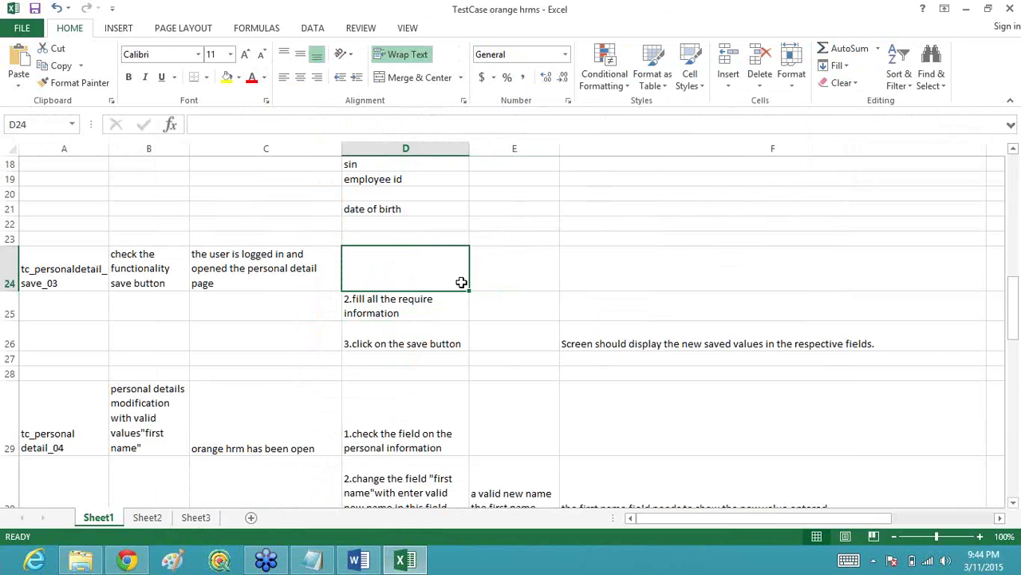
pyautogui.click(490, 277)
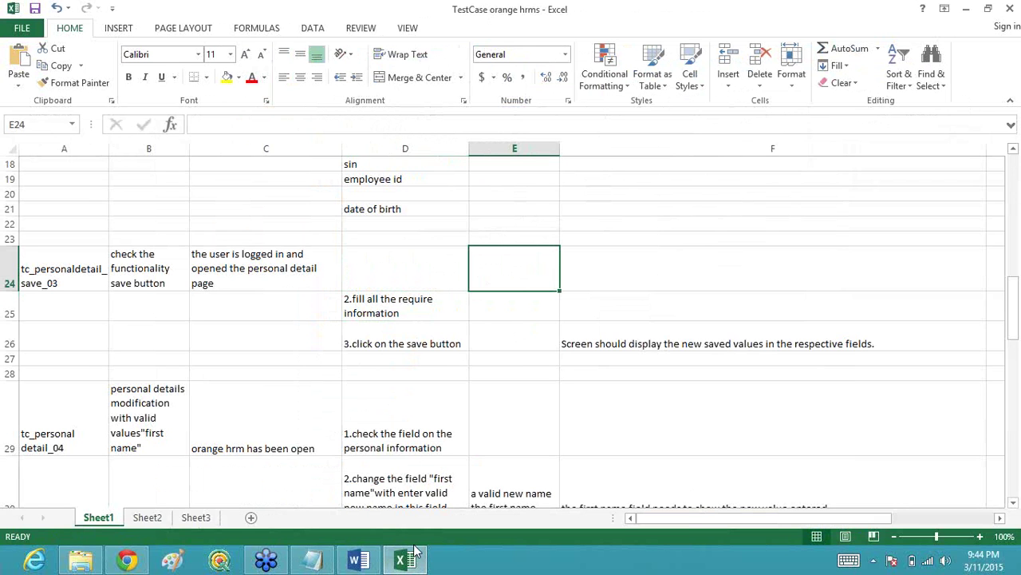
pyautogui.moveTo(363, 562)
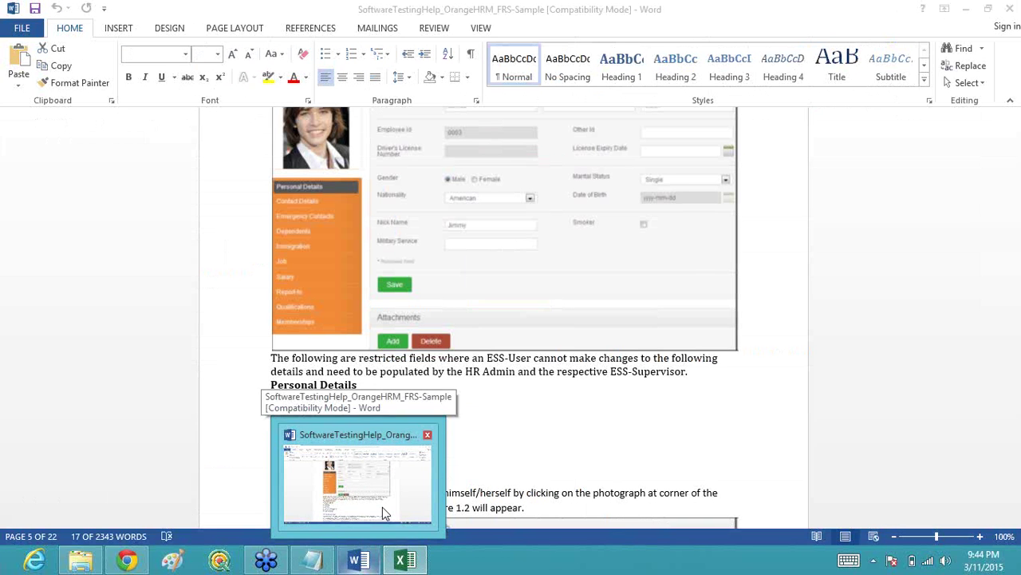
# Step: Bring the requirements document forward and scroll up to the My Info Module introduction
pyautogui.click(382, 506)
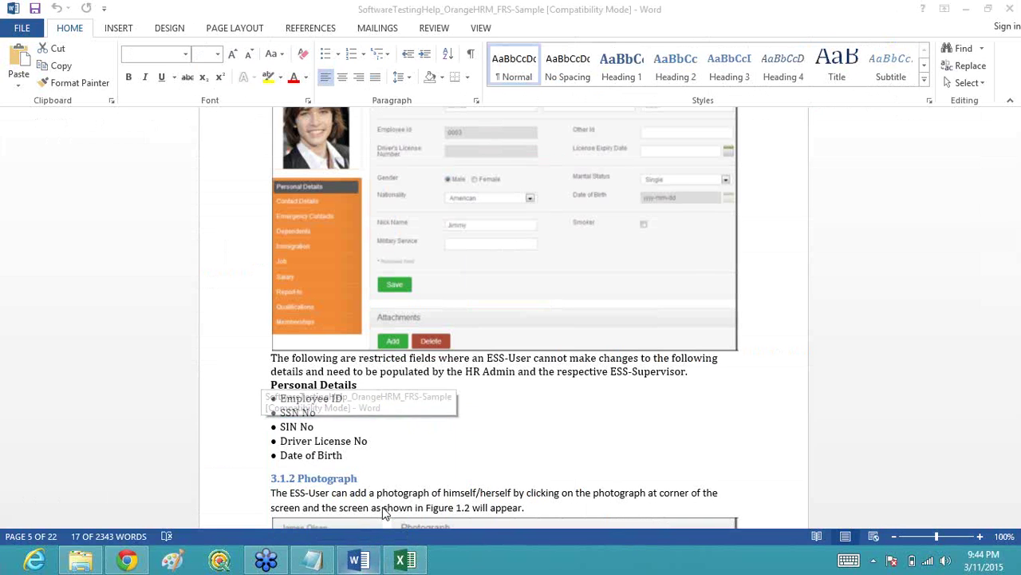
pyautogui.click(698, 411)
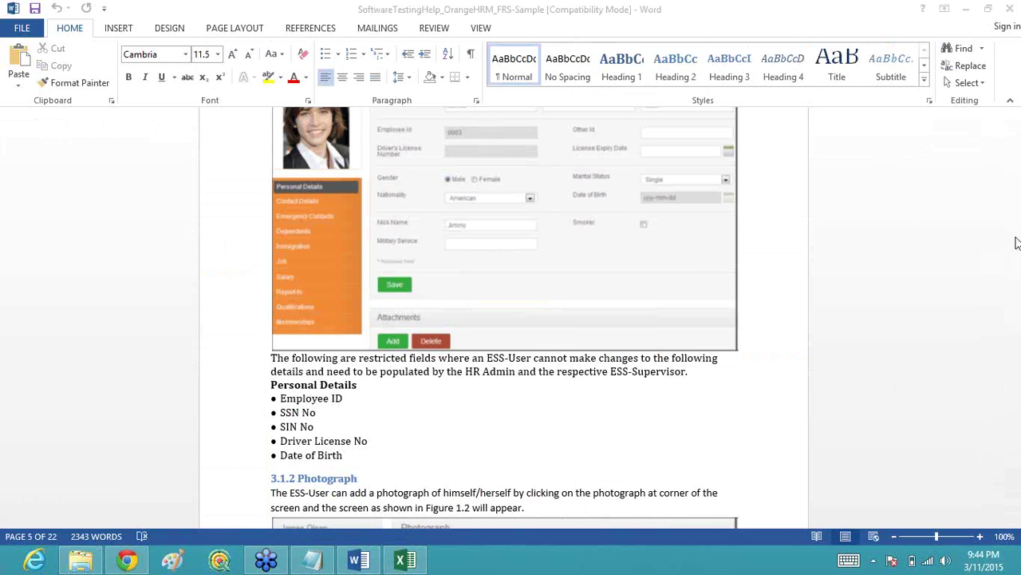
pyautogui.click(1015, 115)
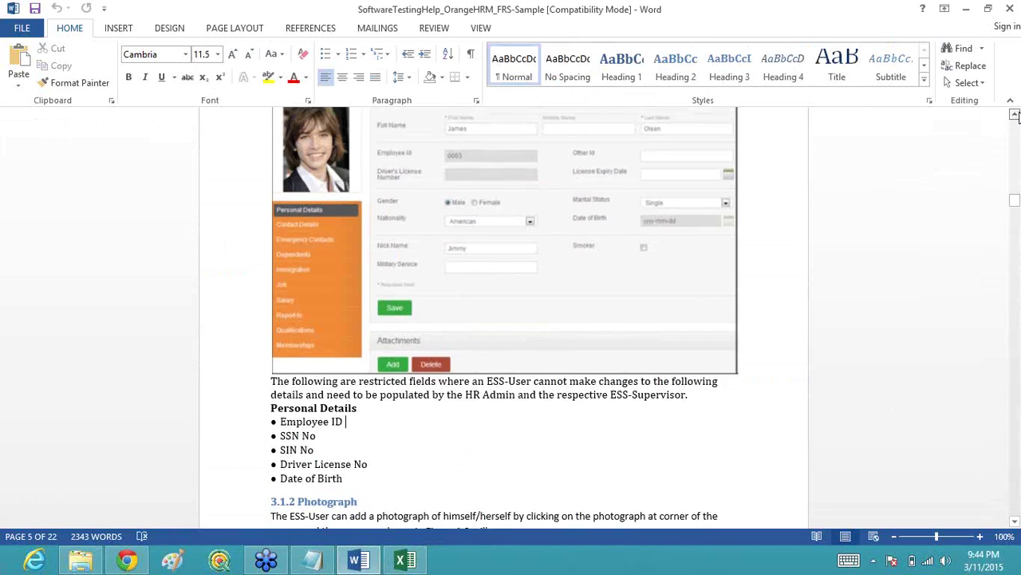
pyautogui.click(1015, 115)
pyautogui.click(1015, 115)
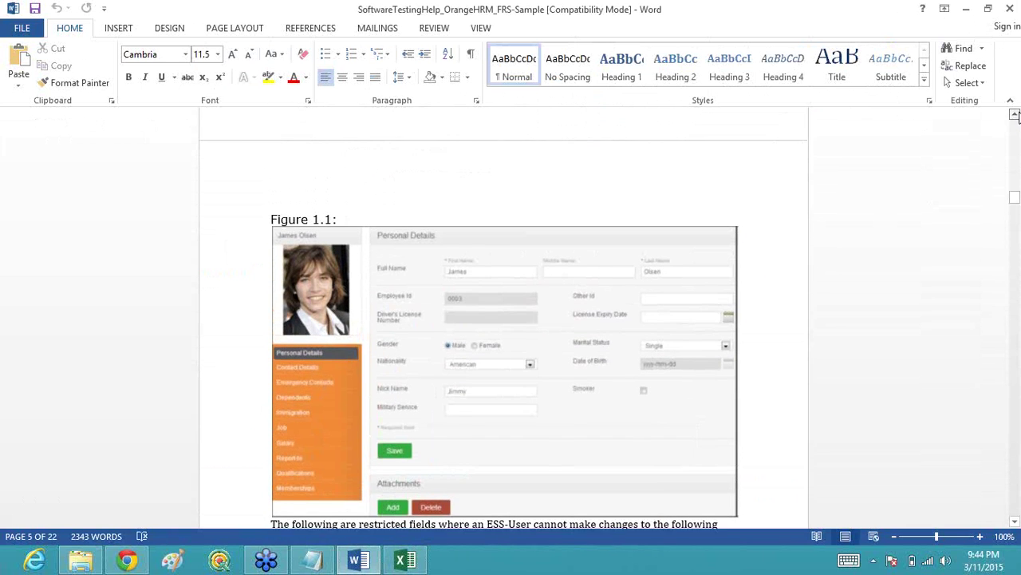
pyautogui.click(1015, 115)
pyautogui.click(1015, 115)
pyautogui.click(1016, 115)
pyautogui.click(1016, 115)
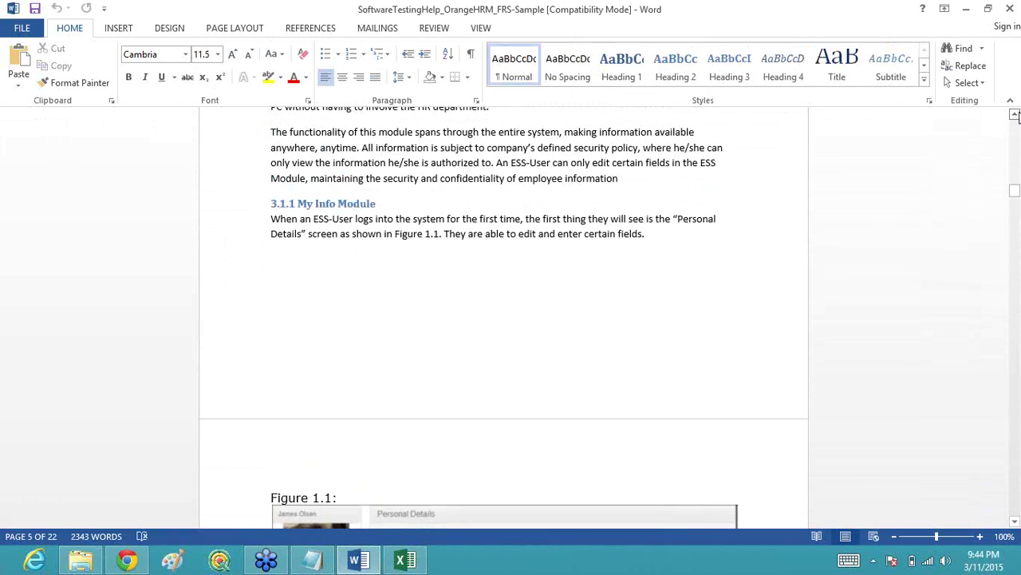
pyautogui.click(1015, 115)
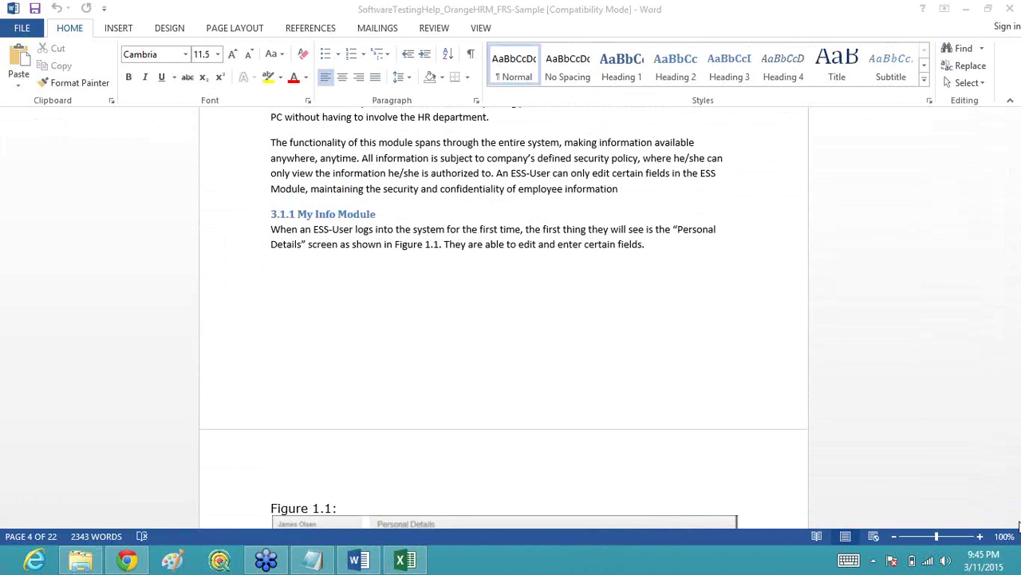
# Step: Scroll down to section 3.1.3 Contact Details listing editable fields like Country and City/Town
pyautogui.scroll(-5, 1018, 525)
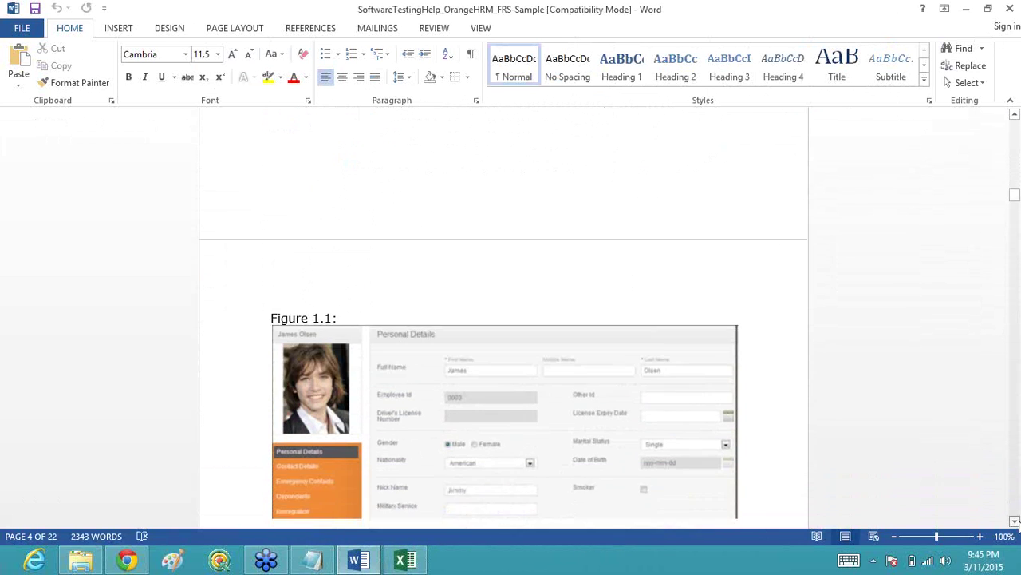
pyautogui.scroll(-5, 1018, 525)
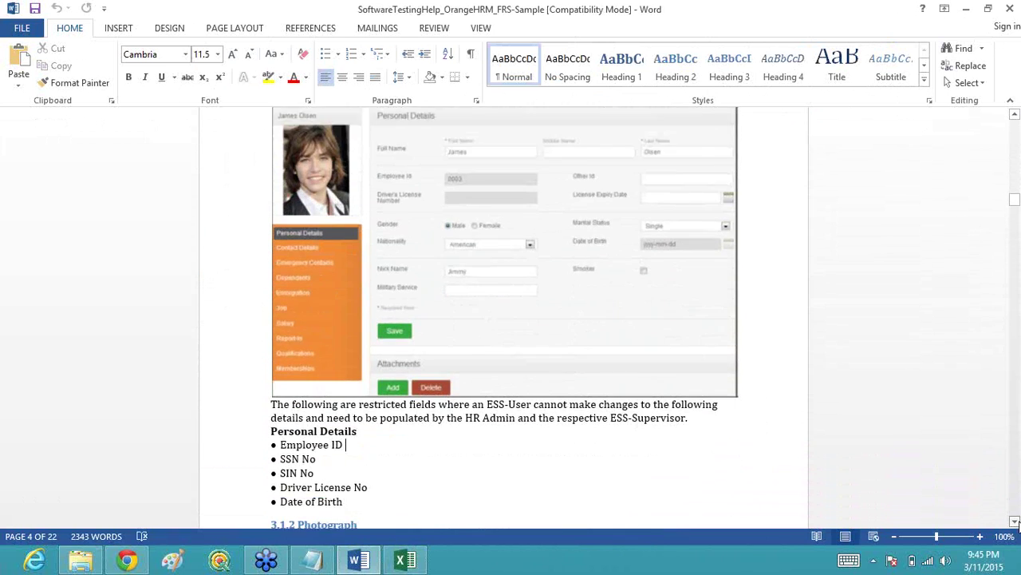
pyautogui.scroll(-3, 1019, 524)
pyautogui.scroll(-5, 1018, 524)
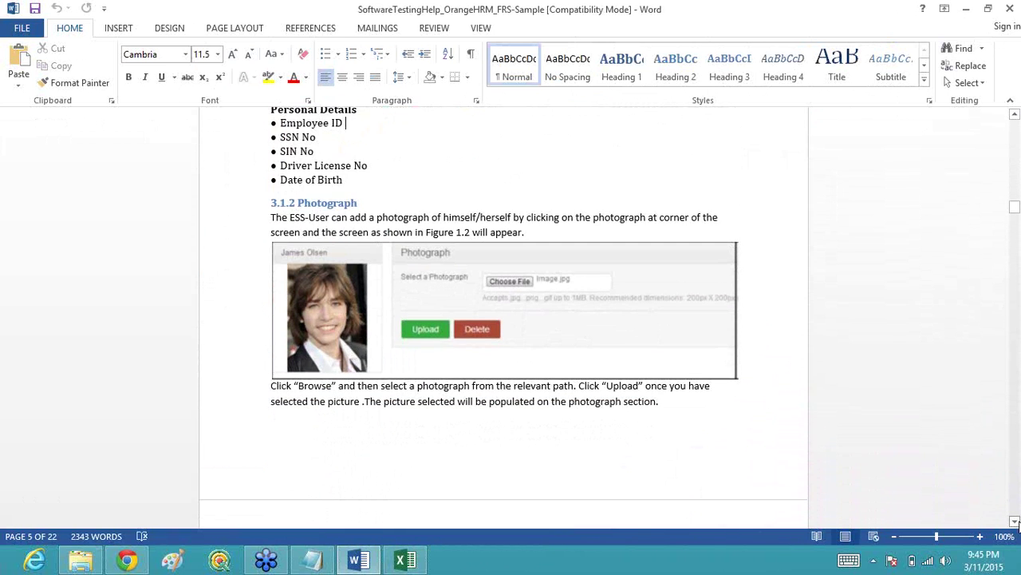
pyautogui.scroll(-5, 1019, 524)
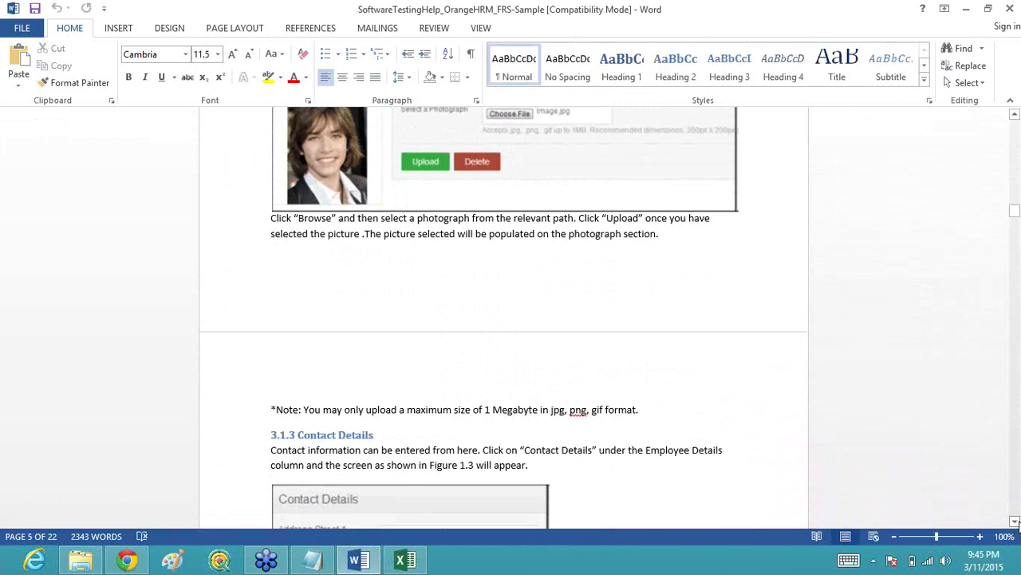
pyautogui.scroll(-5, 1019, 523)
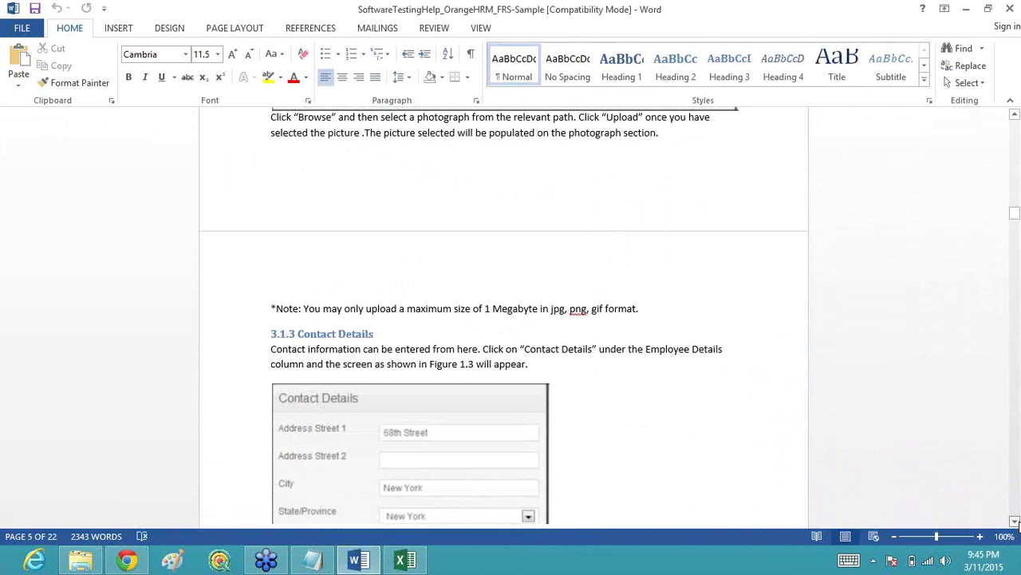
pyautogui.scroll(-10, 1018, 524)
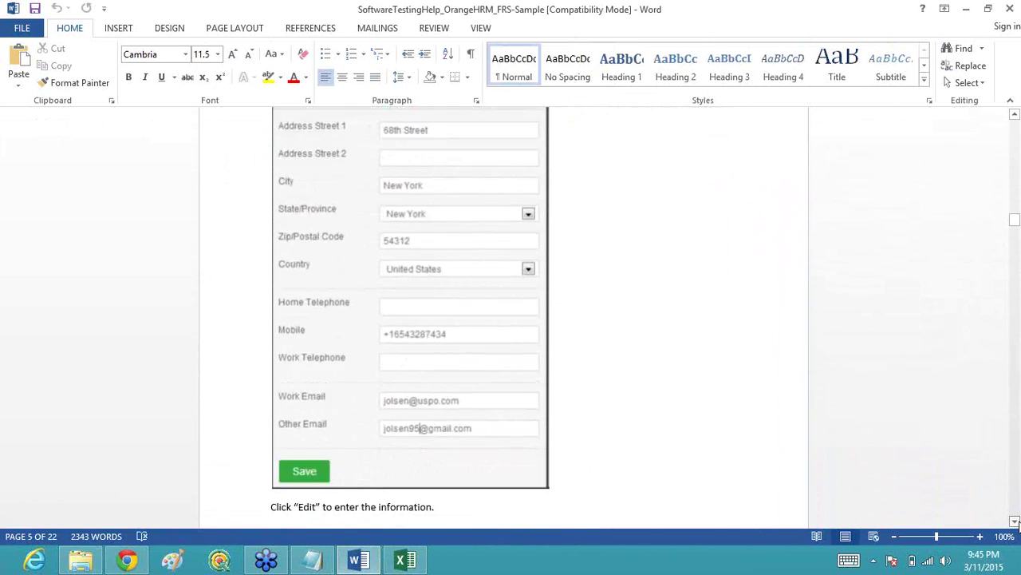
pyautogui.scroll(-1, 1018, 524)
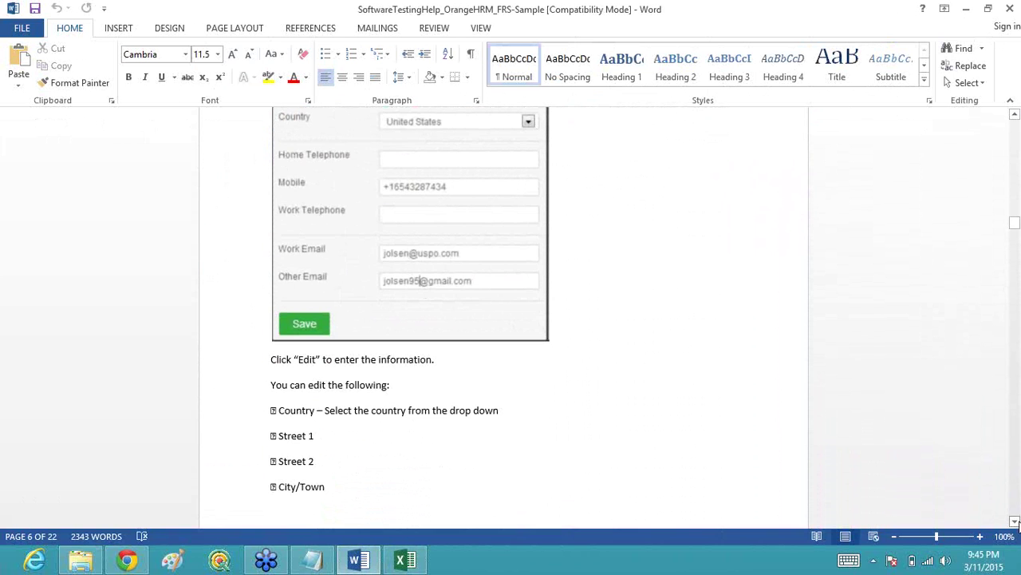
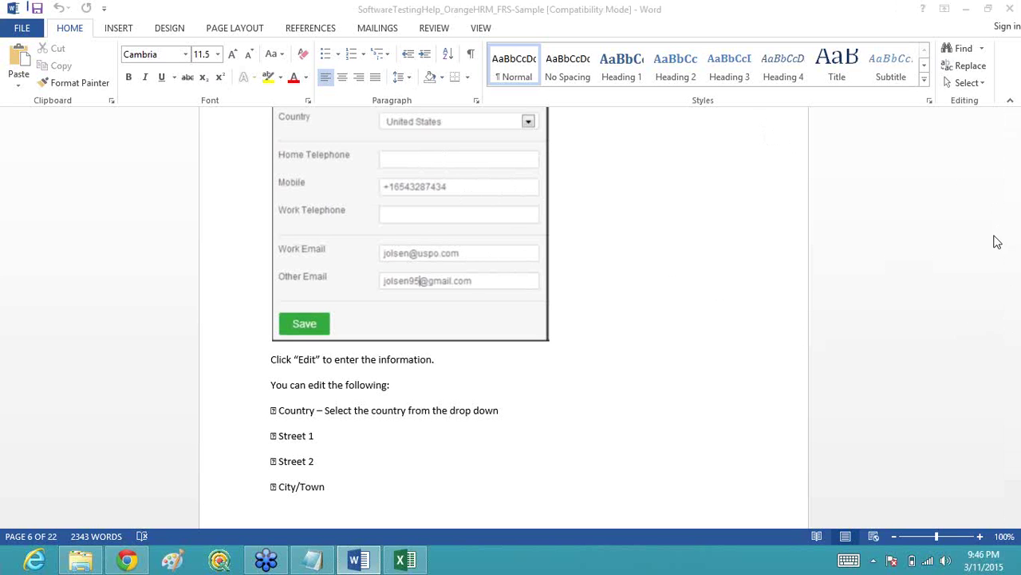
# Step: Switch from the Word FRS document to the 'TestCase orange hrms' Excel workbook
pyautogui.click(404, 561)
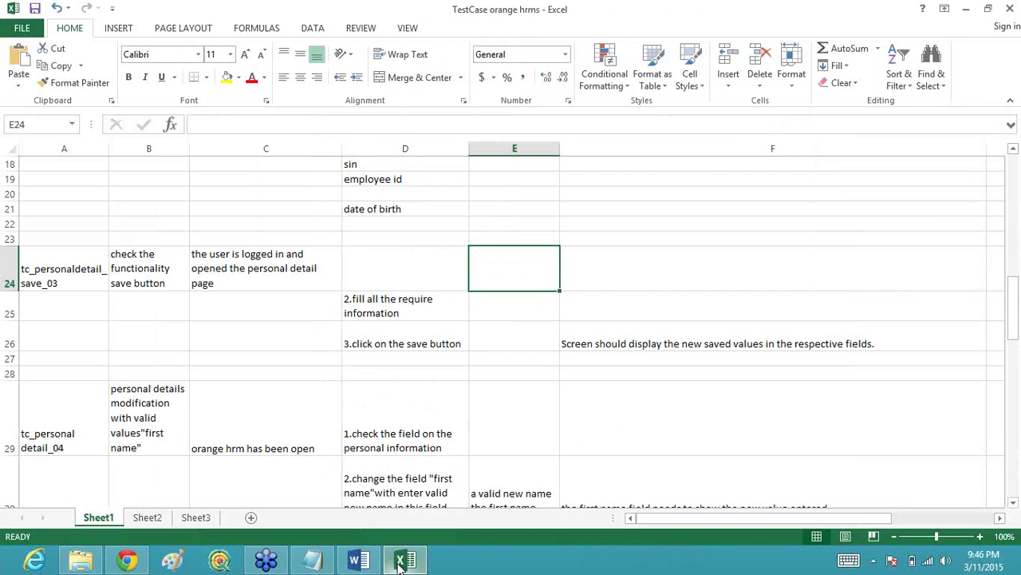
pyautogui.click(61, 273)
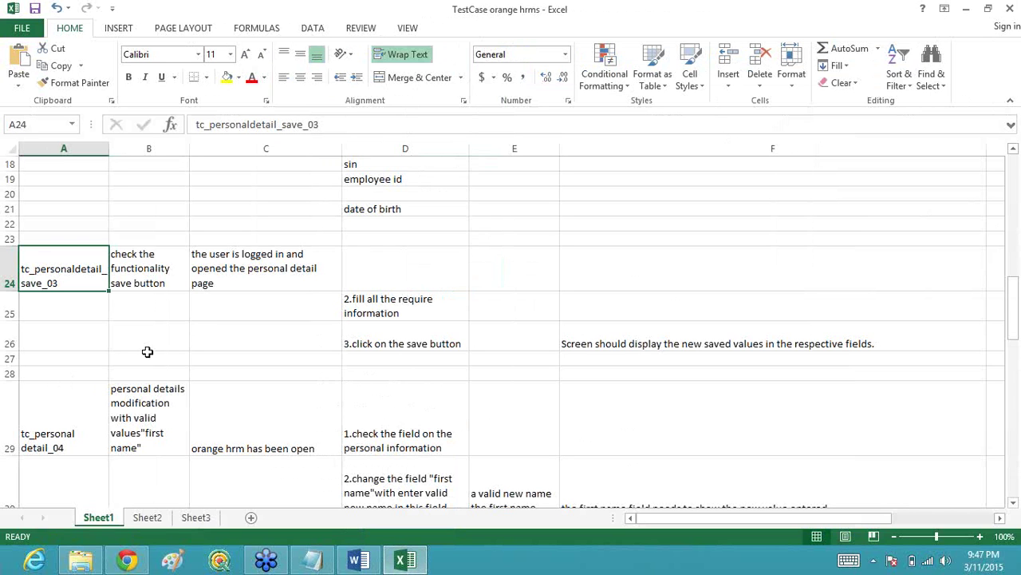
pyautogui.click(60, 448)
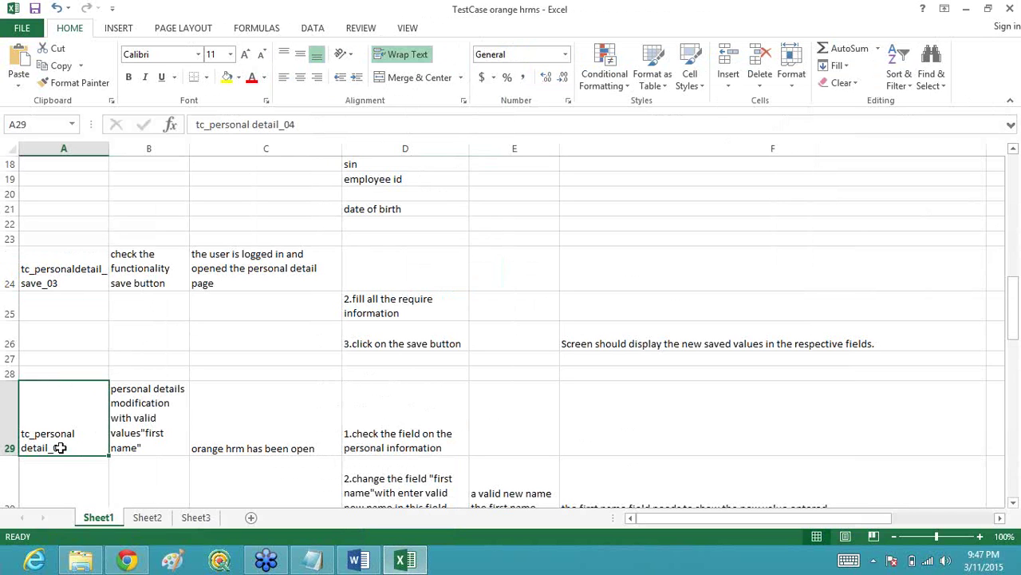
pyautogui.click(133, 442)
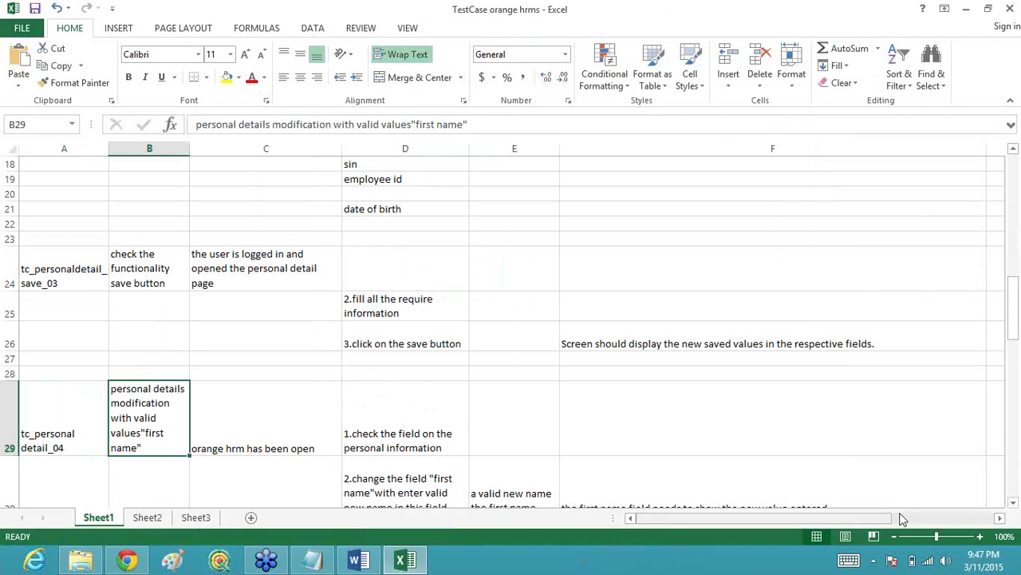
pyautogui.click(1014, 504)
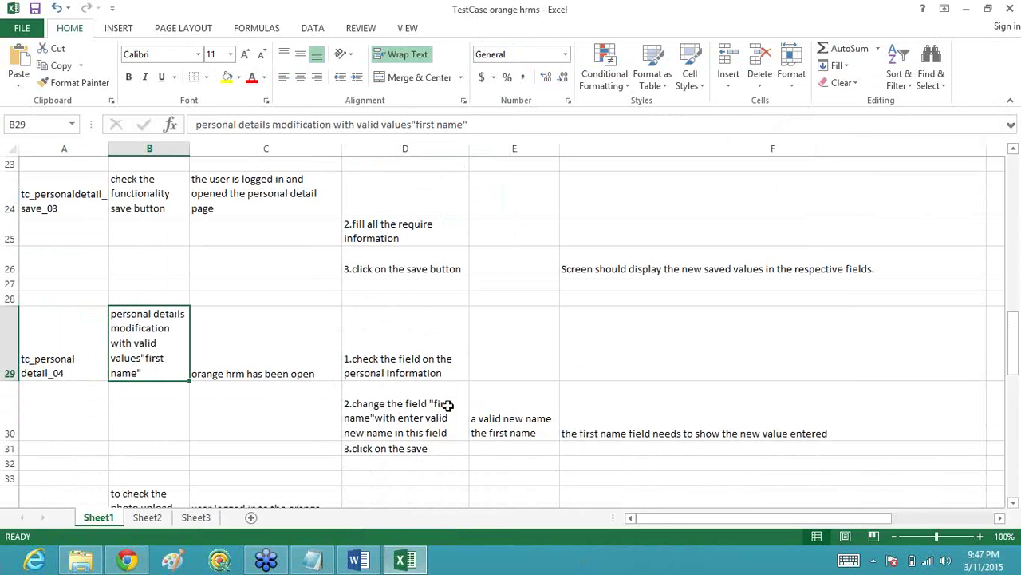
pyautogui.click(412, 413)
pyautogui.click(428, 343)
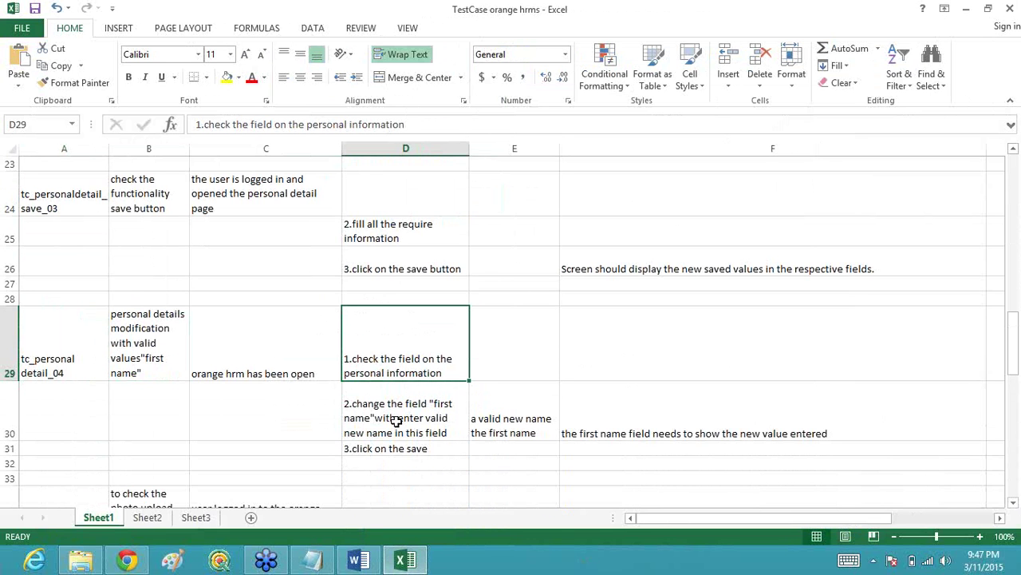
pyautogui.click(396, 422)
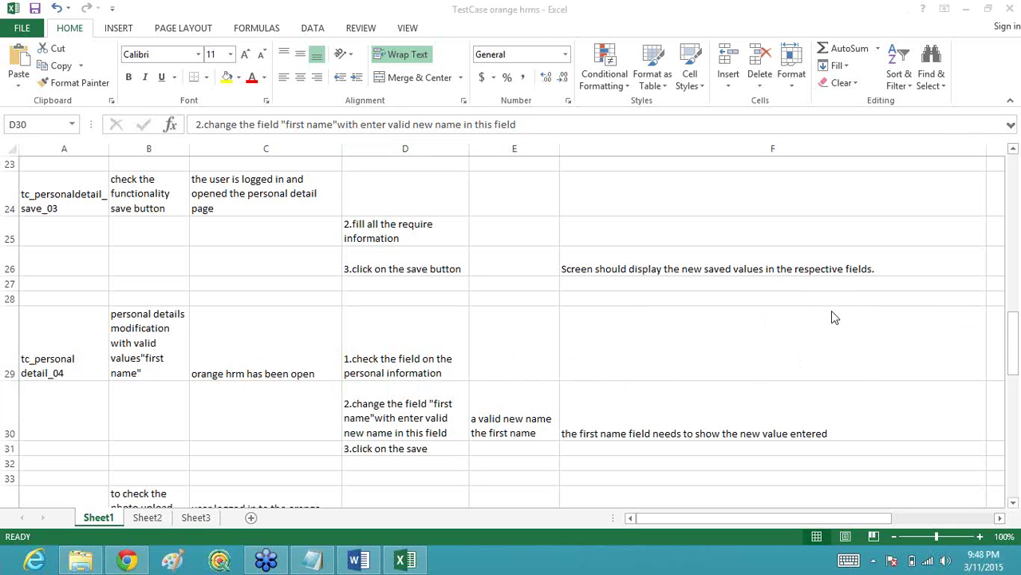
pyautogui.click(136, 340)
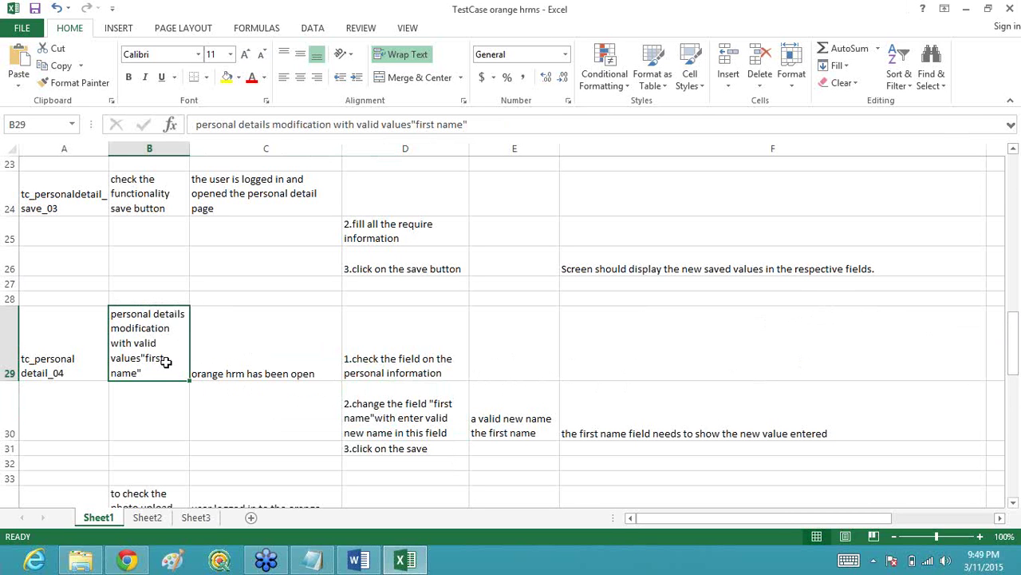
# Step: Replace B29's objective with 'To test the editiability of the FIRST NAME text box'
pyautogui.doubleClick(151, 371)
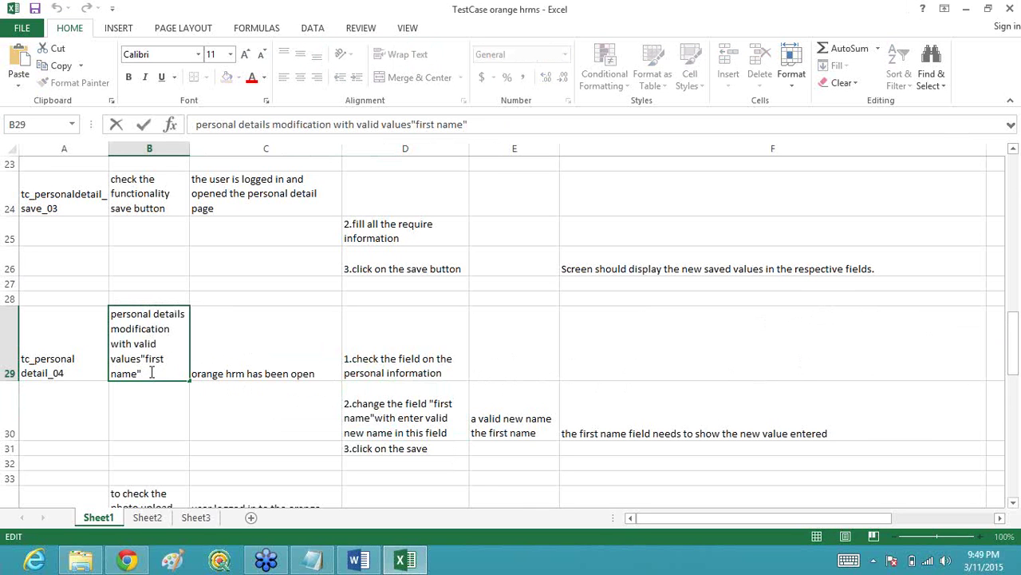
pyautogui.moveTo(152, 372); pyautogui.dragTo(112, 298)
pyautogui.press('BackSpace')
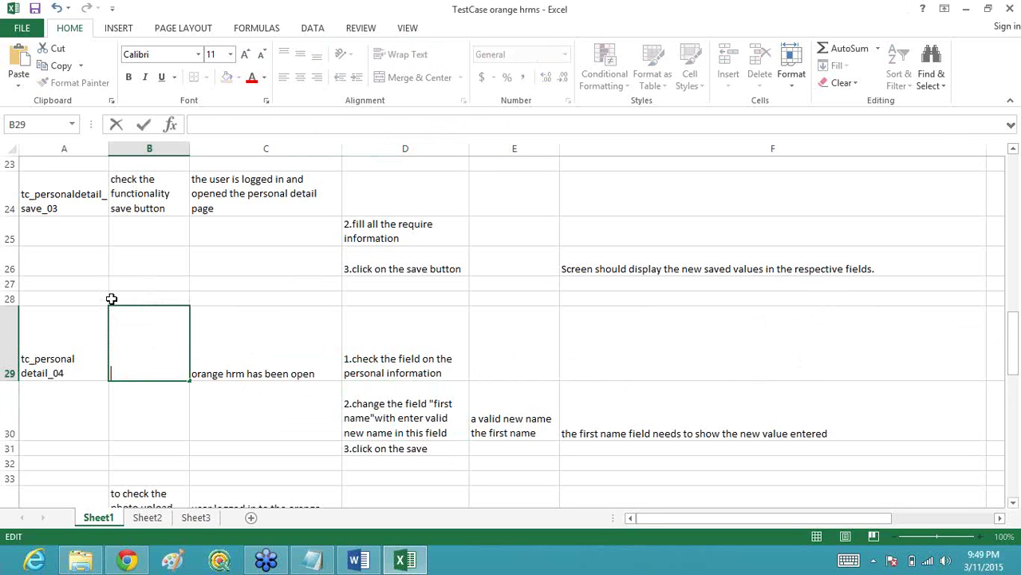
pyautogui.write('To test teh editi')
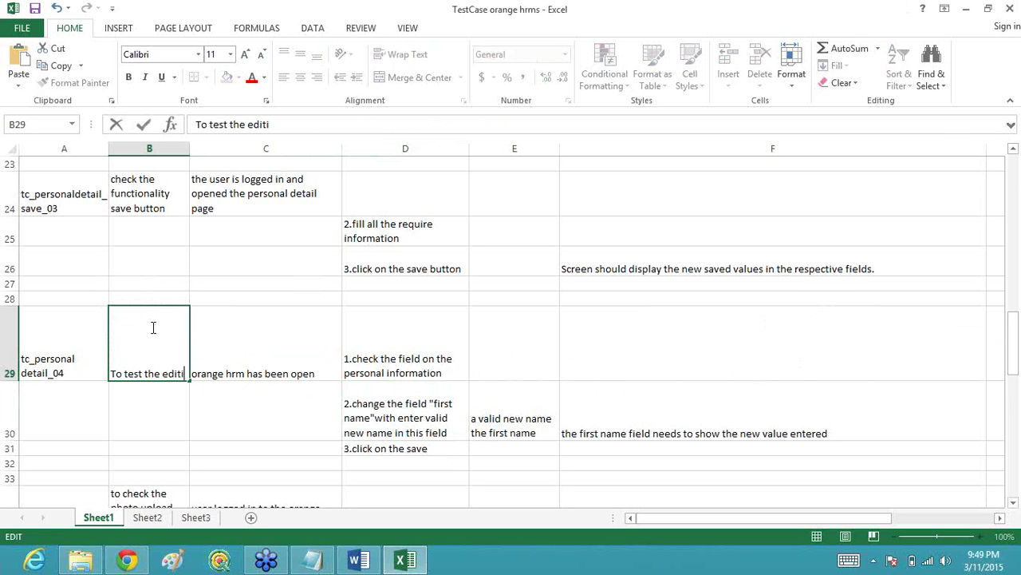
pyautogui.write('ability')
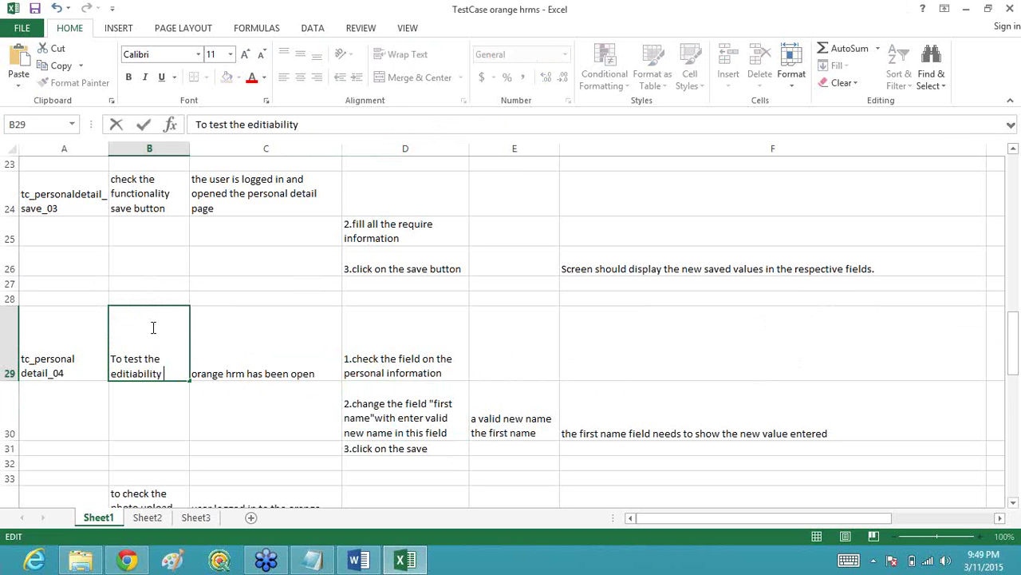
pyautogui.write(' of the FIST')
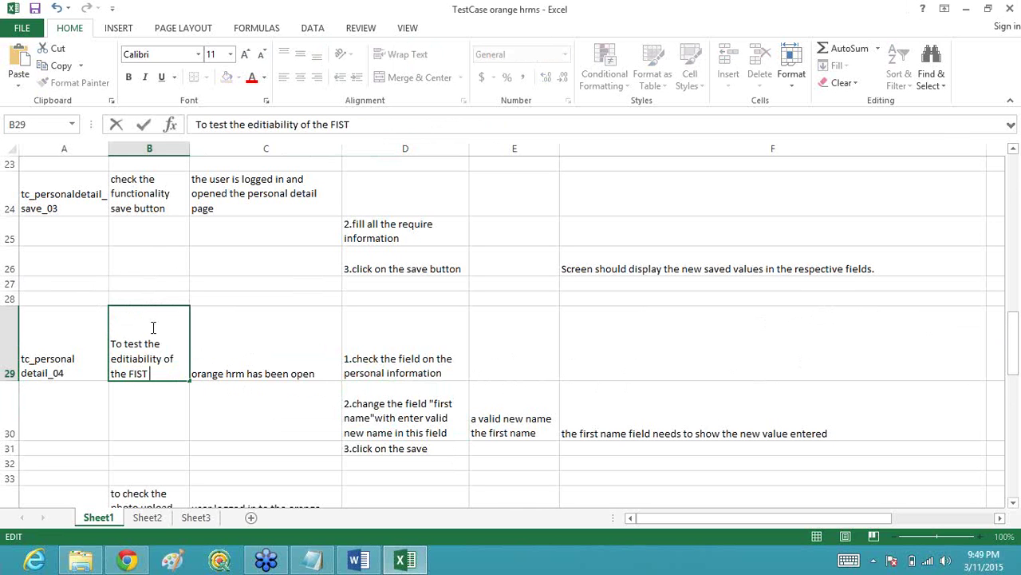
pyautogui.press('BackSpace')
pyautogui.press('BackSpace')
pyautogui.write('RST NAME te')
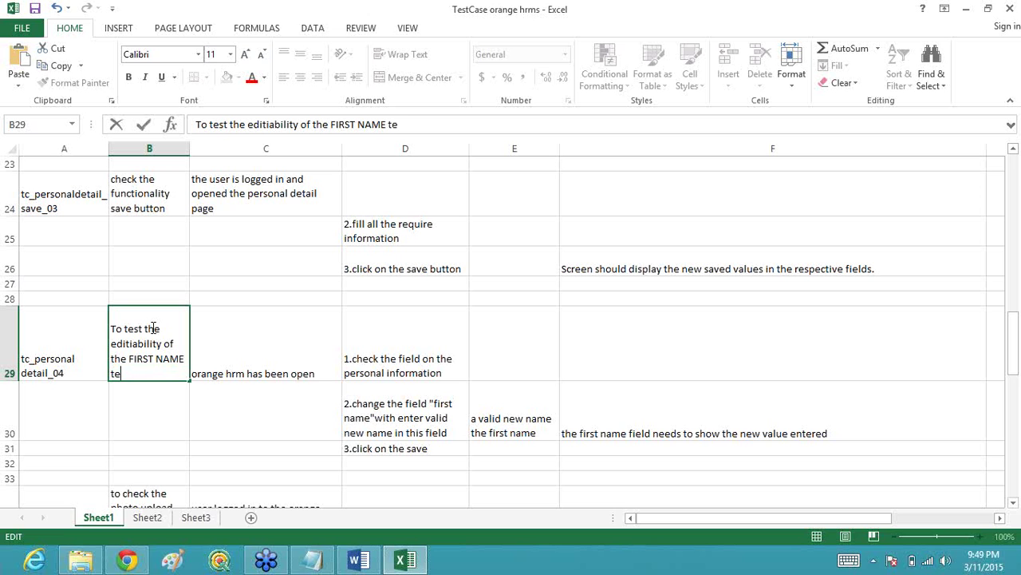
pyautogui.write('xt box')
pyautogui.click(274, 364)
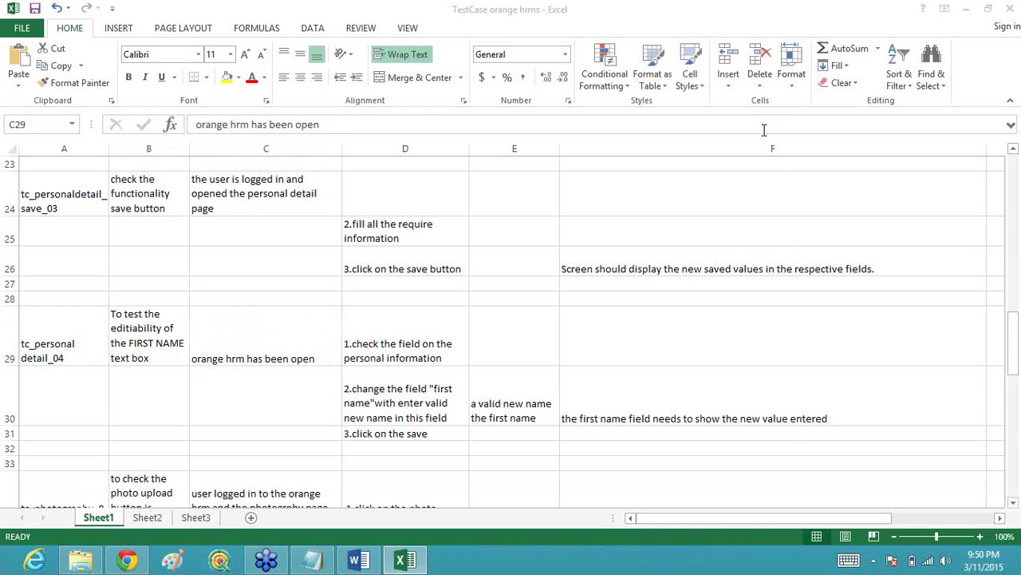
# Step: Retype C29's precondition as 'ESS user is logged in the application', fixing typos
pyautogui.click(308, 345)
pyautogui.press('BackSpace')
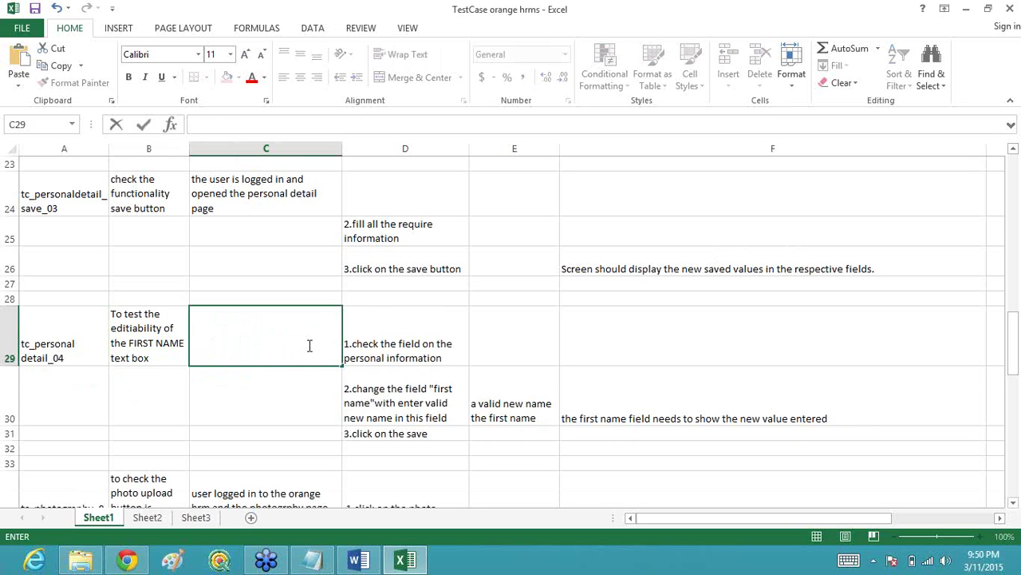
pyautogui.write('ESS user is looged')
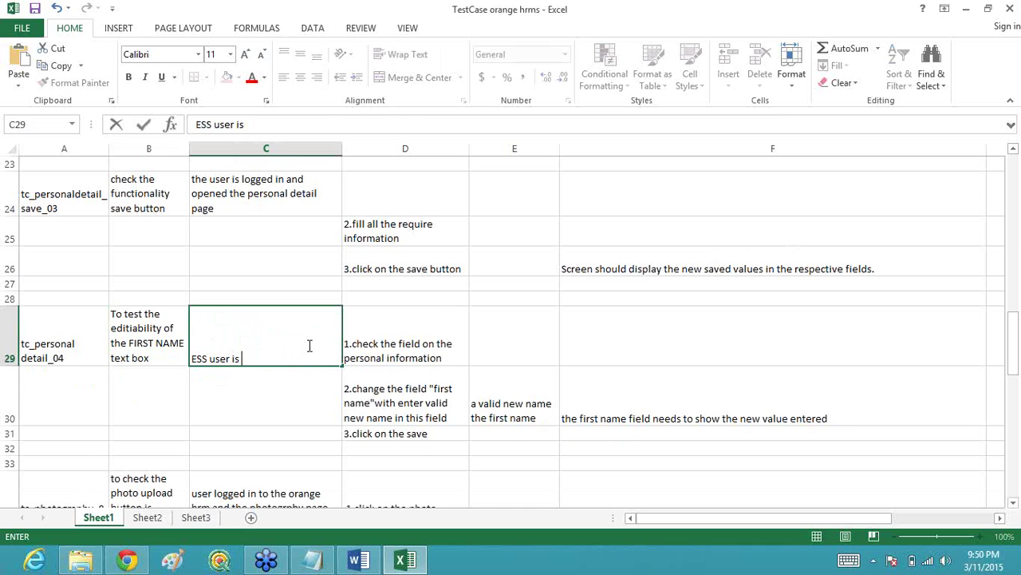
pyautogui.press('BackSpace')
pyautogui.press('BackSpace')
pyautogui.press('BackSpace')
pyautogui.press('BackSpace')
pyautogui.press('BackSpace')
pyautogui.write('gged in ')
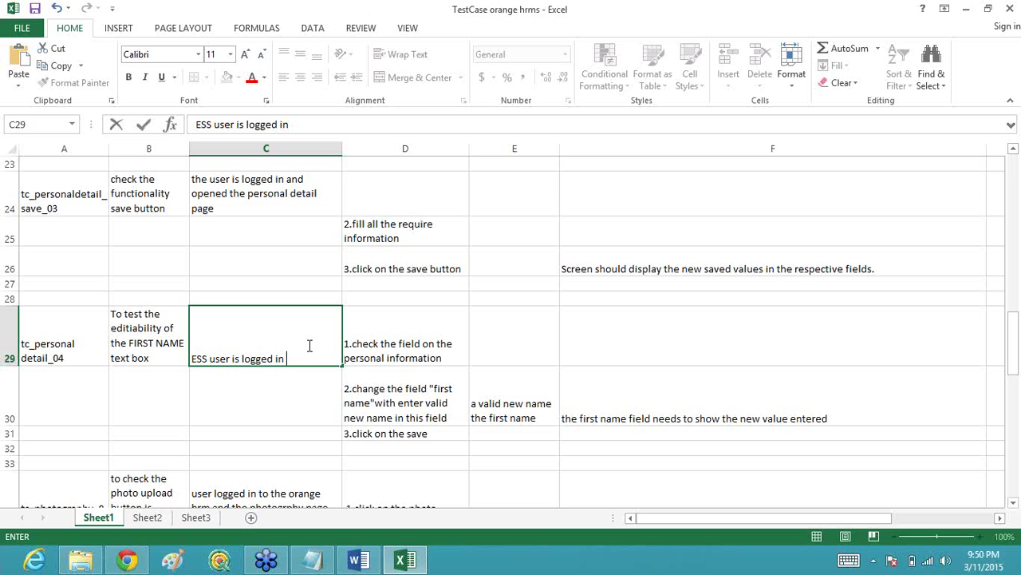
pyautogui.write('the applica')
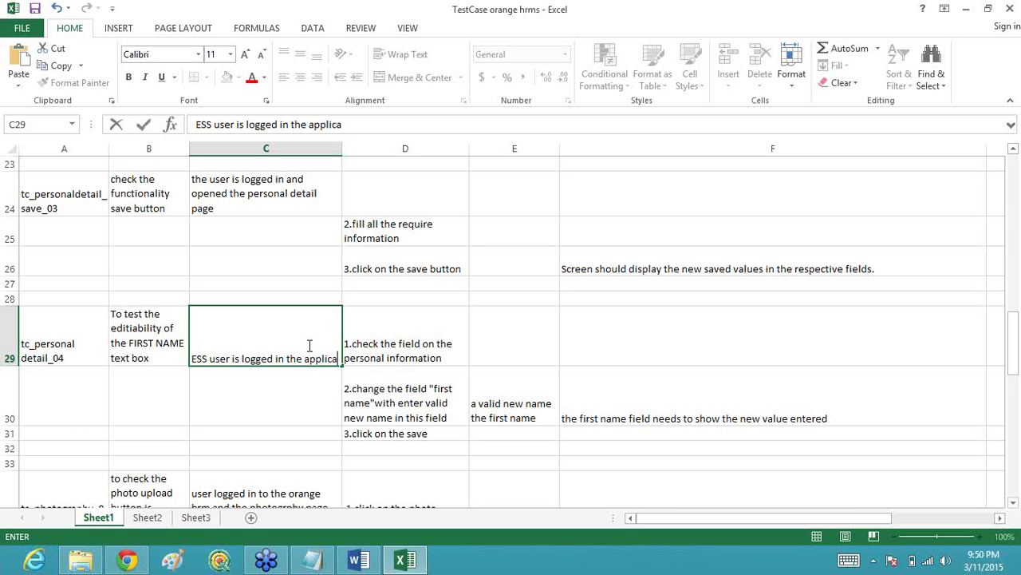
pyautogui.write('to')
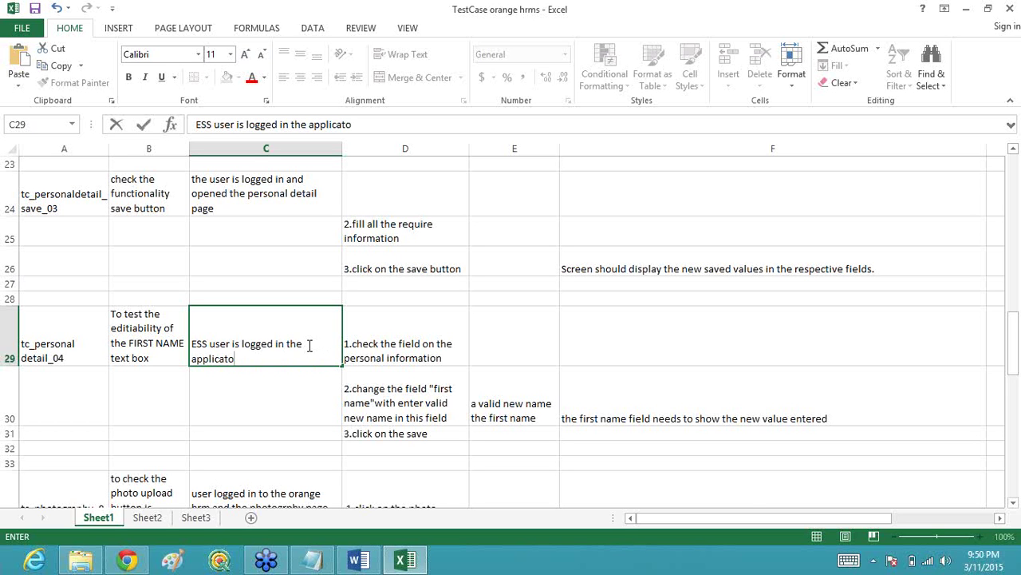
pyautogui.press('BackSpace')
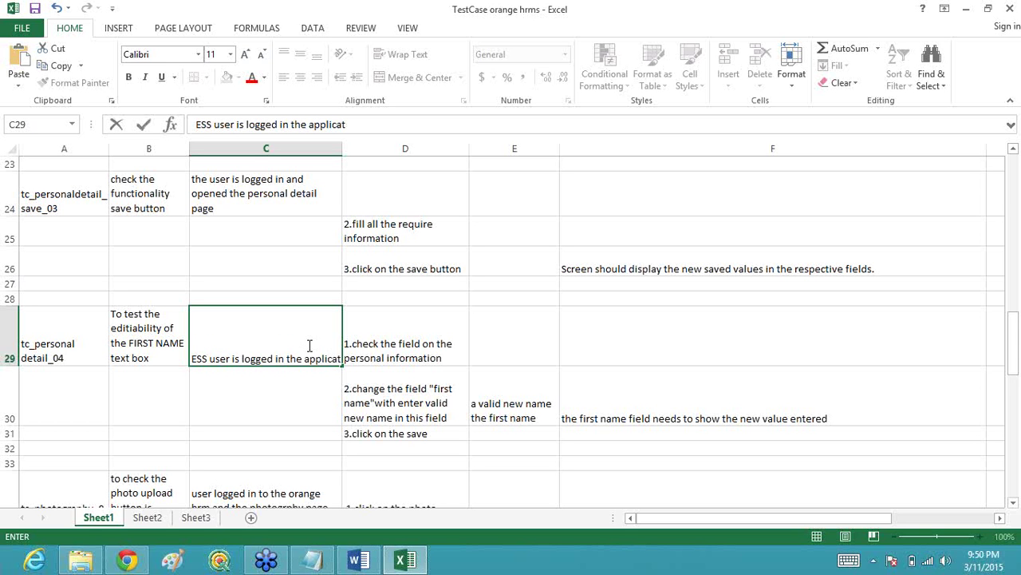
# Step: Finish the word 'application' in C29 and commit the precondition
pyautogui.write('ion')
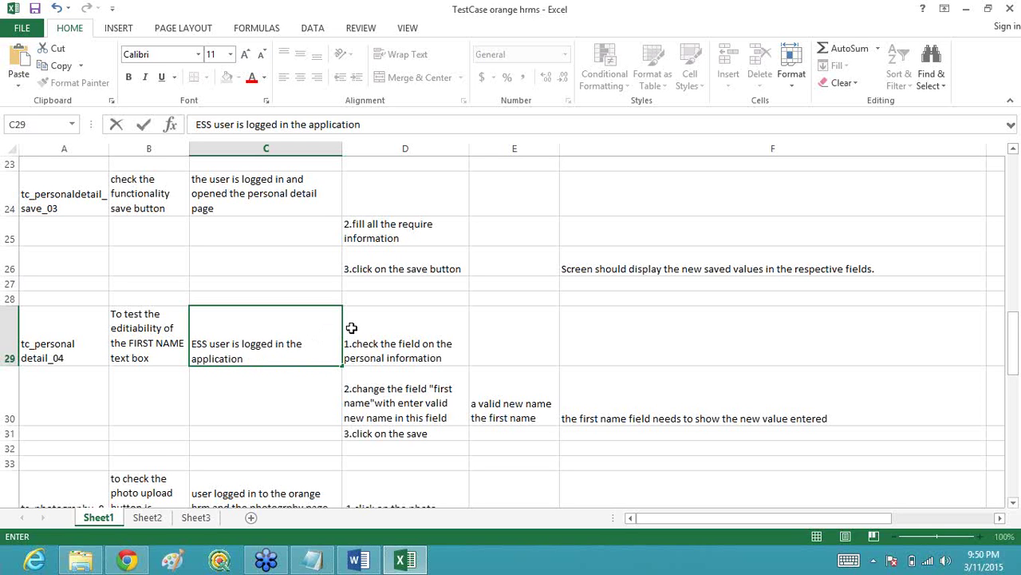
pyautogui.click(372, 351)
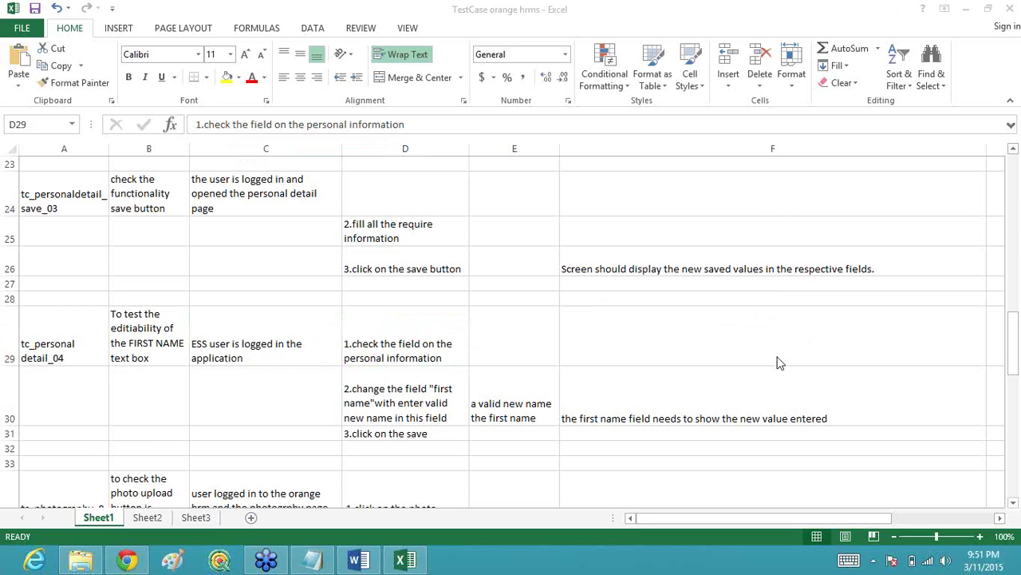
pyautogui.click(394, 340)
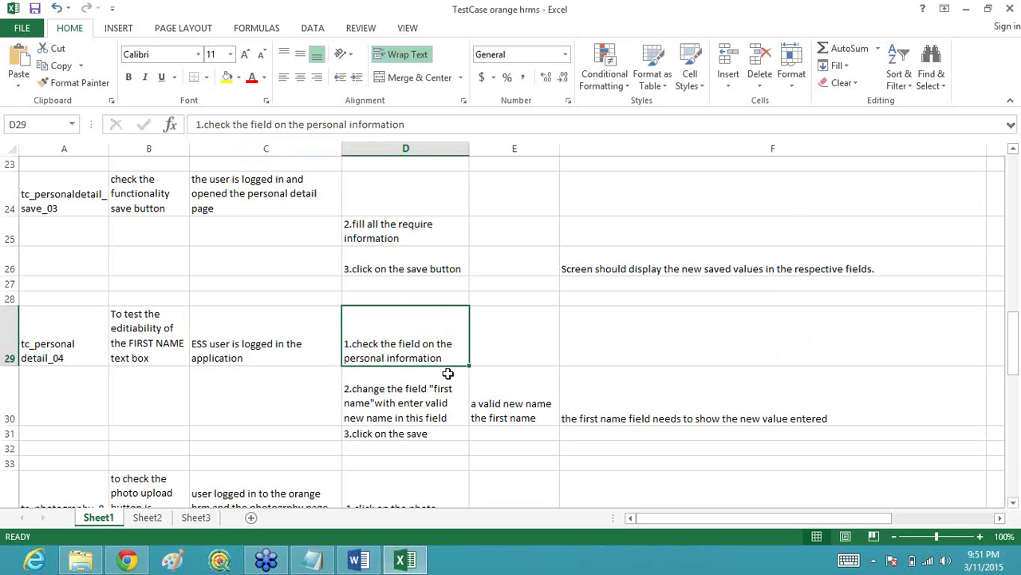
pyautogui.click(423, 401)
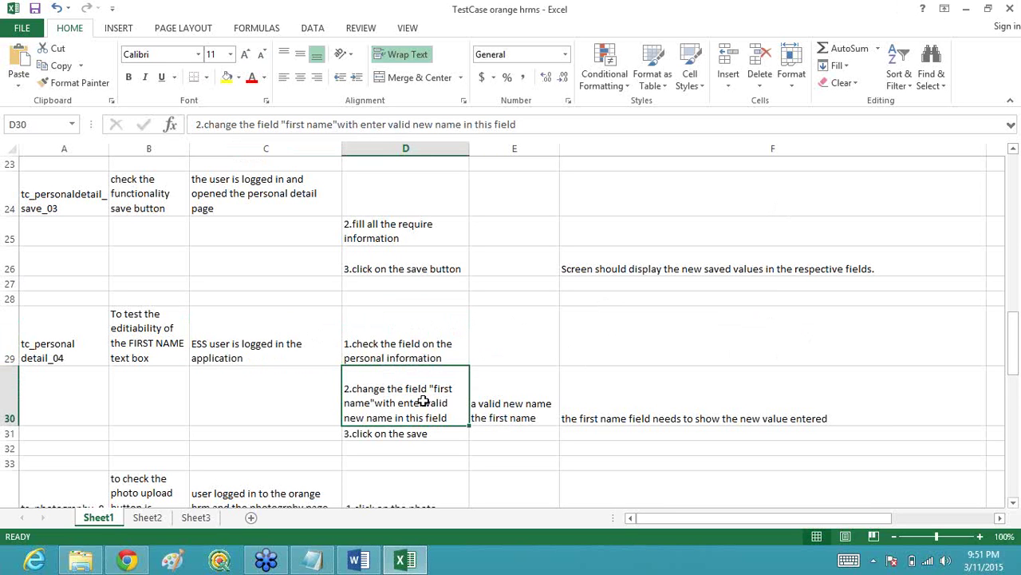
pyautogui.moveTo(374, 336); pyautogui.dragTo(394, 429)
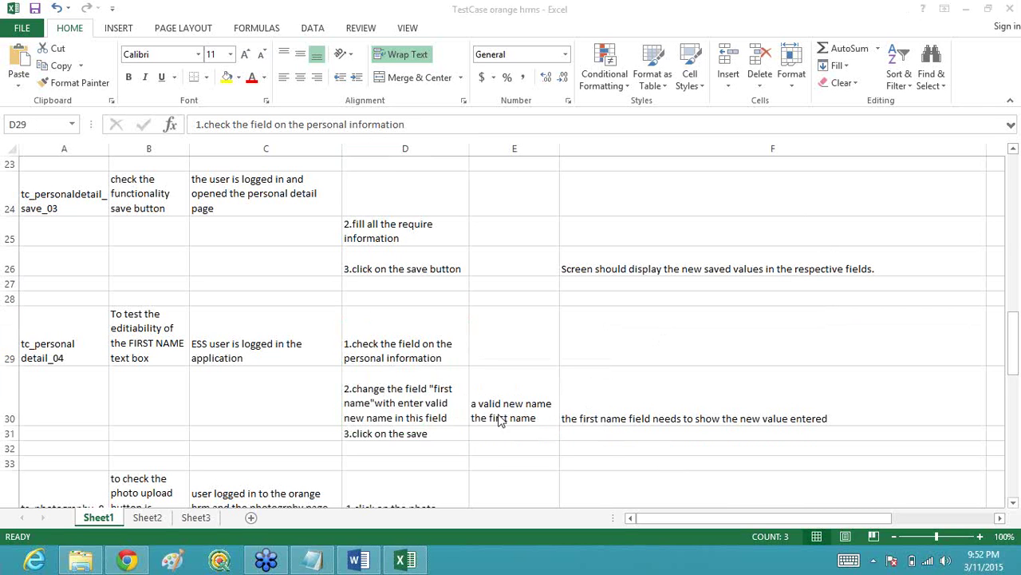
pyautogui.click(432, 341)
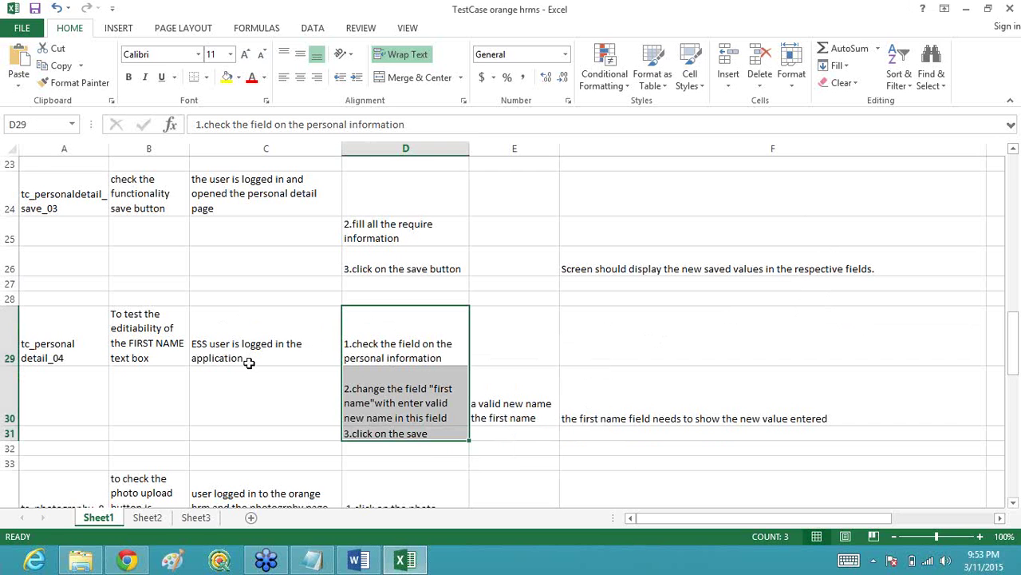
# Step: Rewrite D29 as '1) Click on the FIRST NAME text box' and '2) Enter the data in the FIRST NAME text box' on separate lines
pyautogui.click(434, 360)
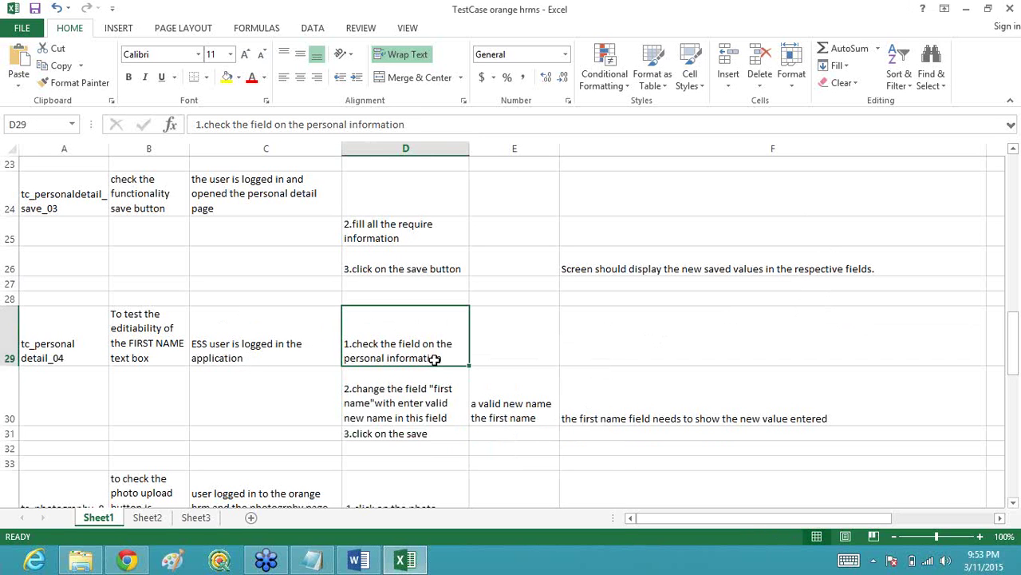
pyautogui.press('BackSpace')
pyautogui.write('1) ')
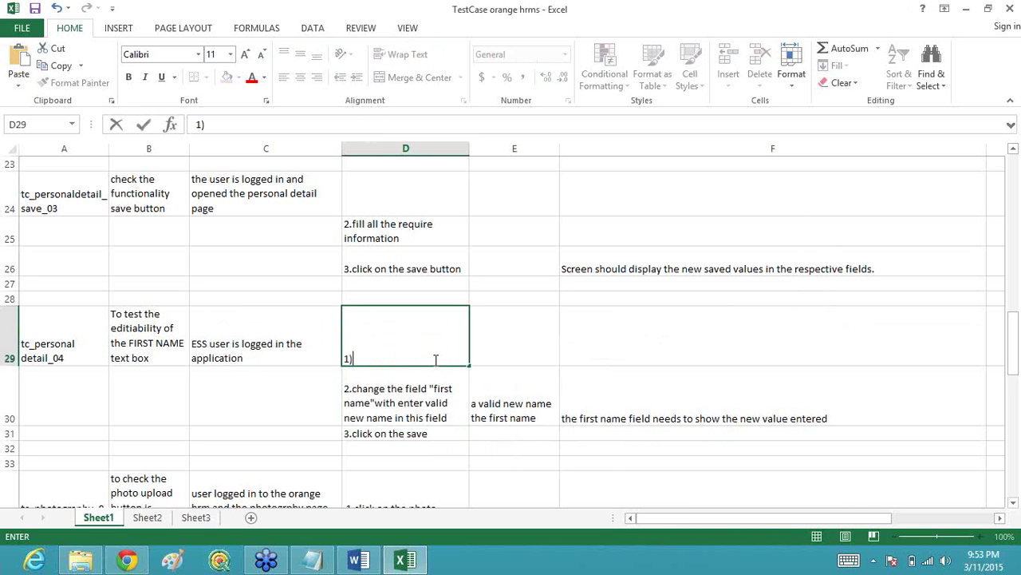
pyautogui.write('Click on th')
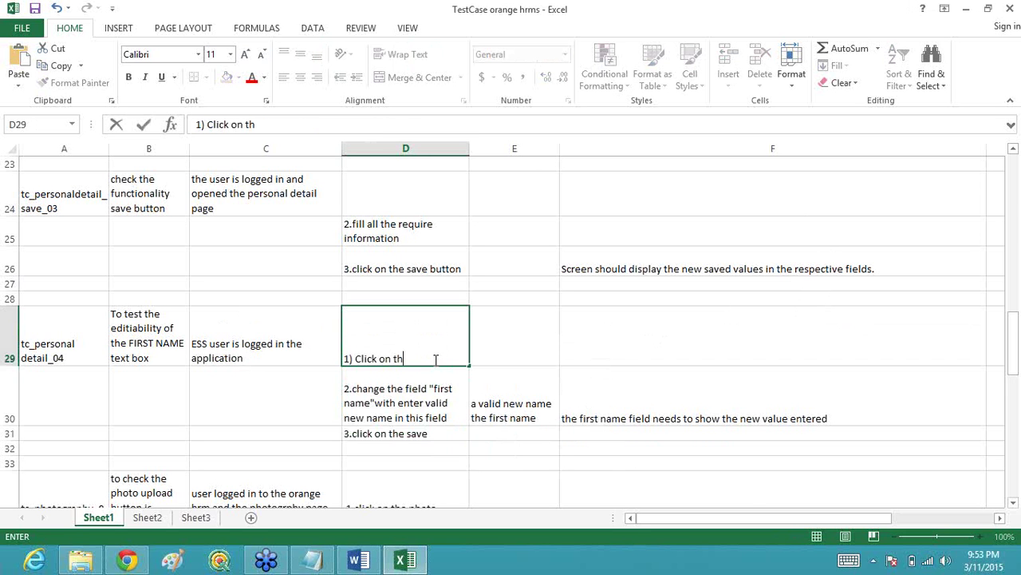
pyautogui.write('e FIRST NAME')
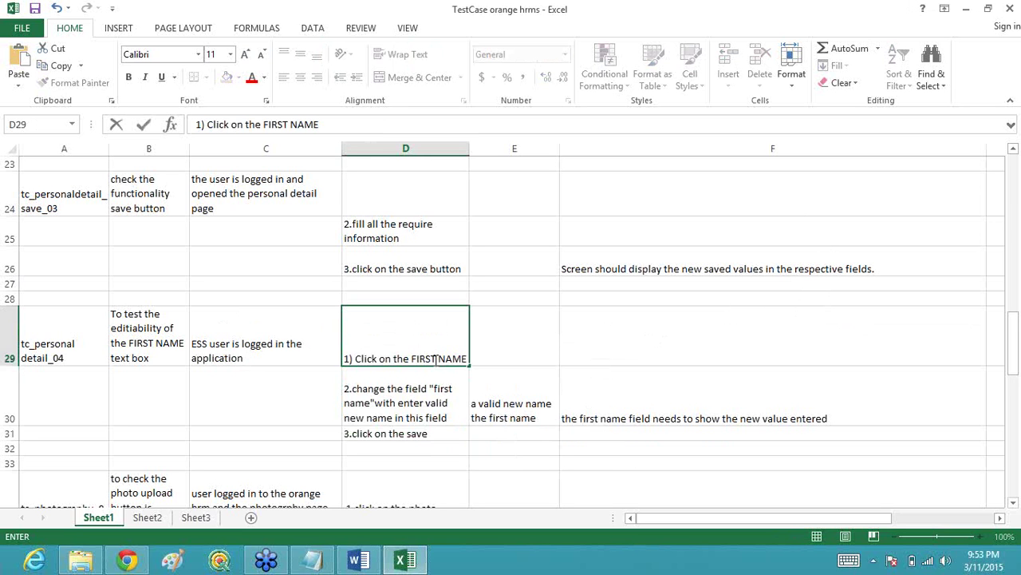
pyautogui.write(' test')
pyautogui.press('BackSpace')
pyautogui.press('BackSpace')
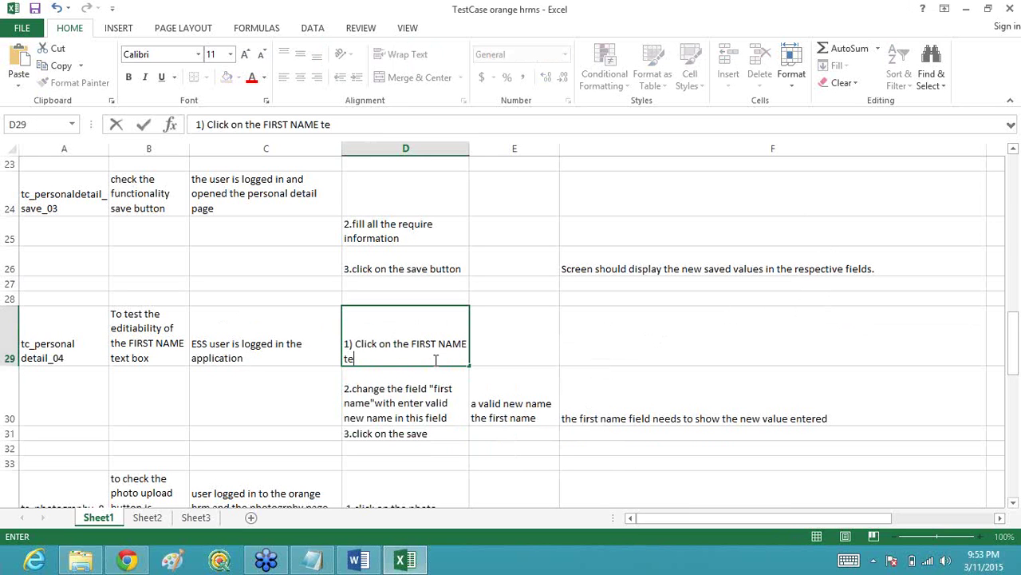
pyautogui.write('xt box2)')
pyautogui.press('BackSpace')
pyautogui.press('BackSpace')
pyautogui.hotkey('alt', 'Return')
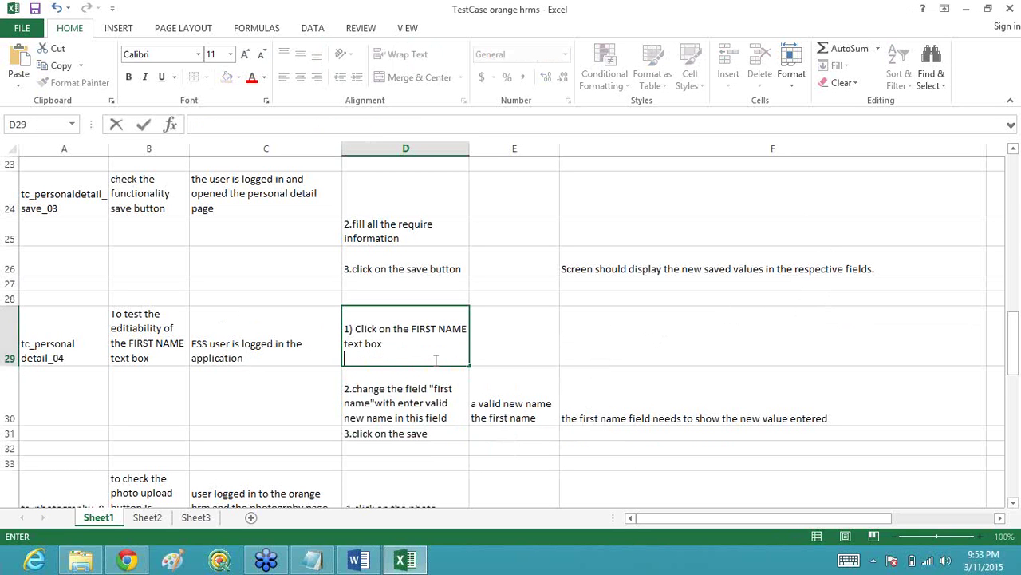
pyautogui.write('2)')
pyautogui.write(' En')
pyautogui.press('BackSpace')
pyautogui.write('nter the data')
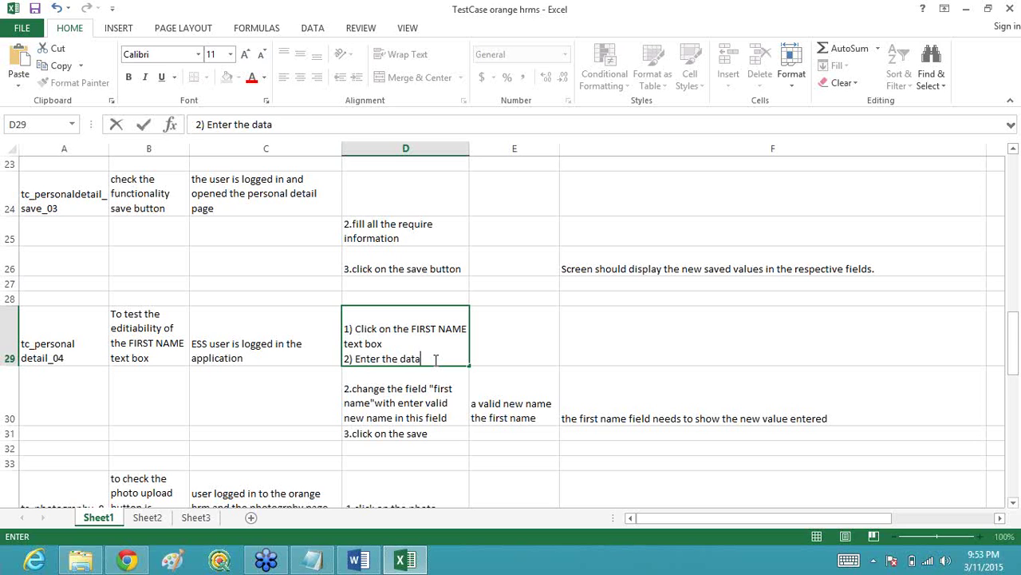
pyautogui.write(' in the FIR')
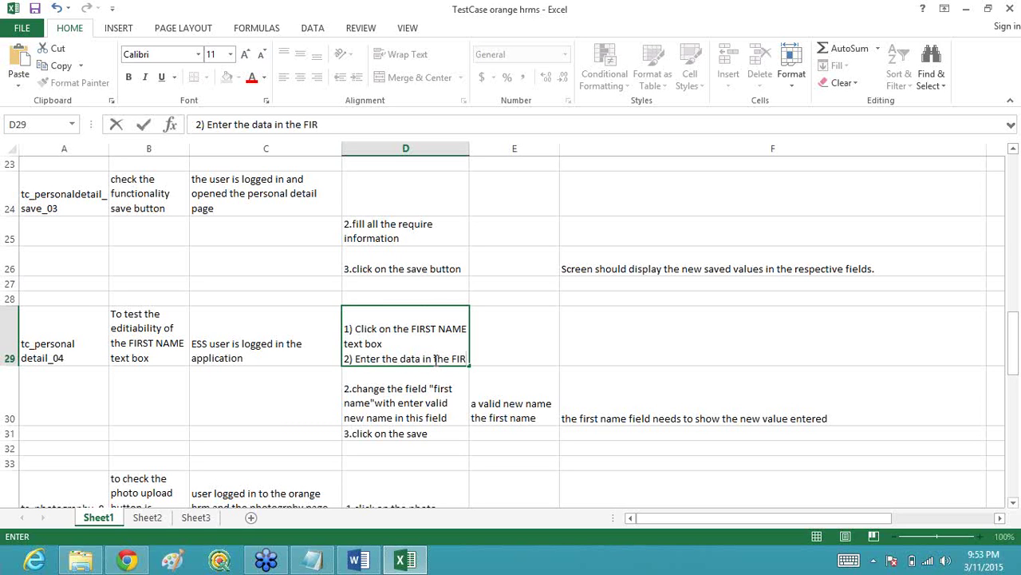
pyautogui.write('ST NAME')
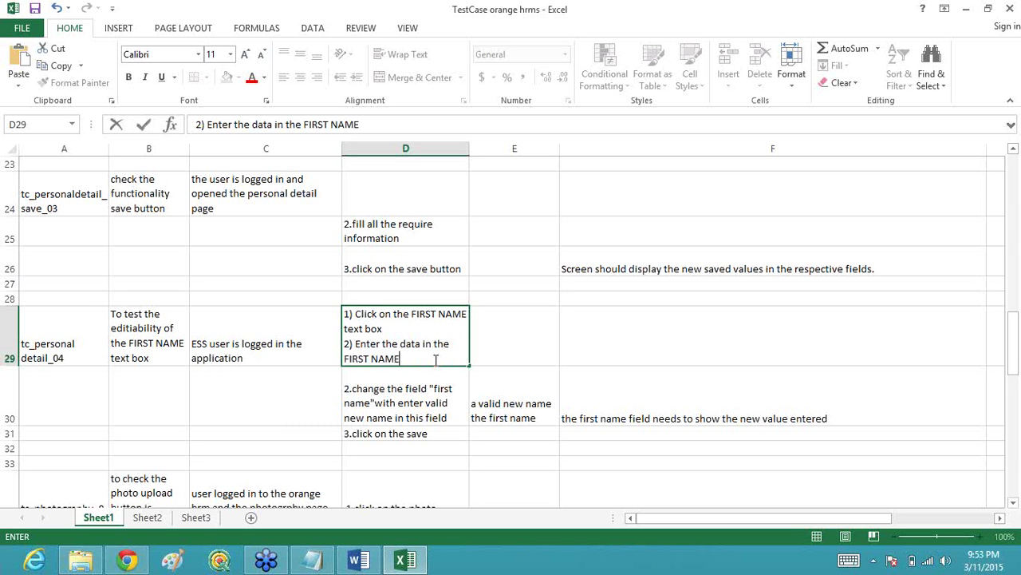
pyautogui.write(' text box')
pyautogui.click(500, 347)
# Step: Enter 'abcd' as the test data in E29 for tc_personal detail_04
pyautogui.click(405, 352)
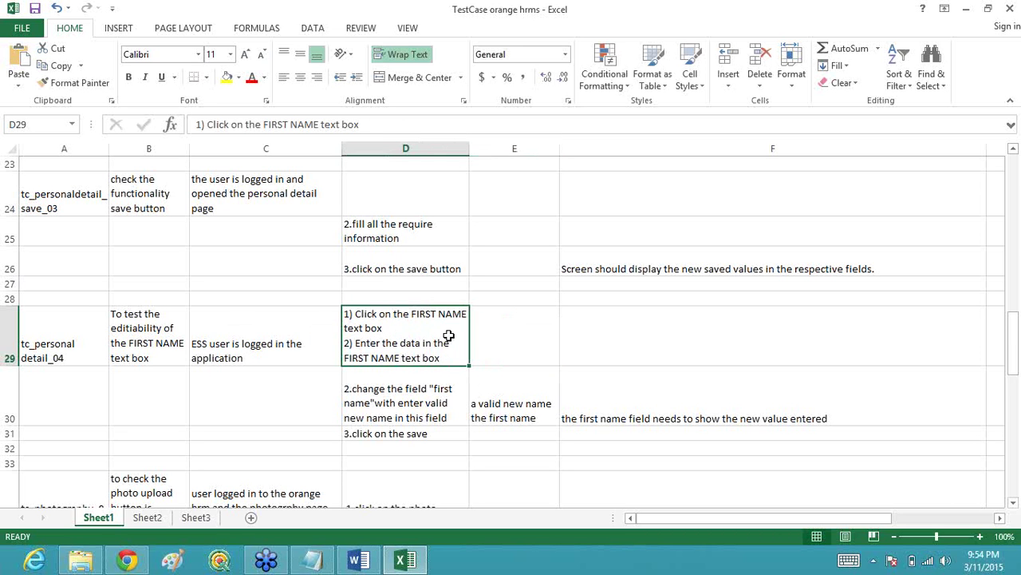
pyautogui.click(497, 339)
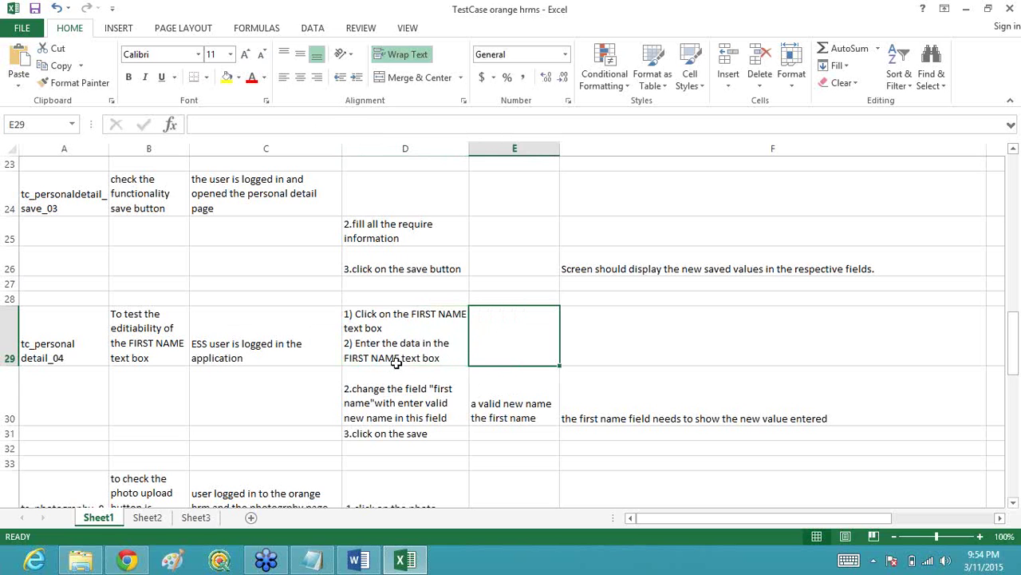
pyautogui.doubleClick(496, 331)
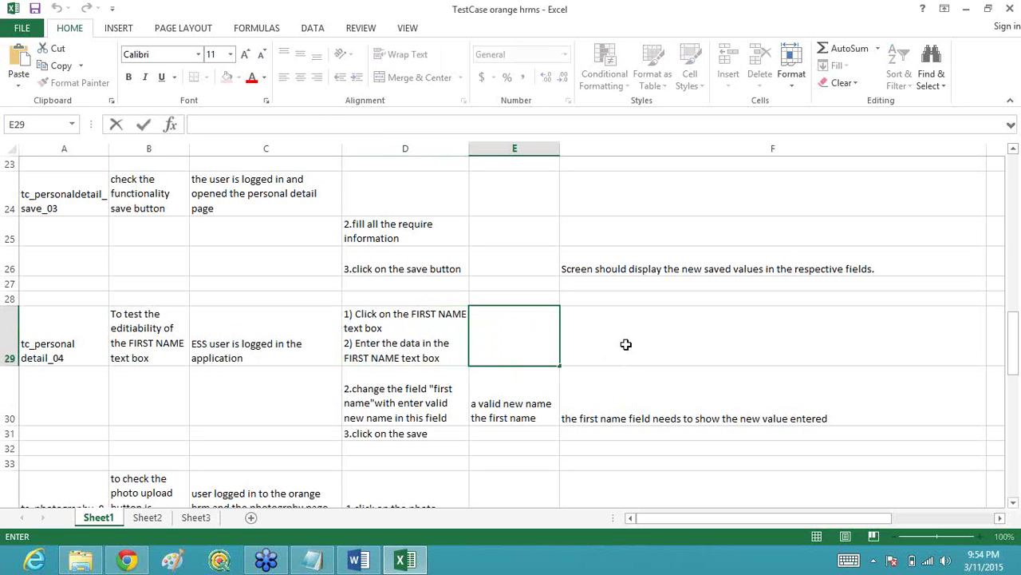
pyautogui.click(626, 343)
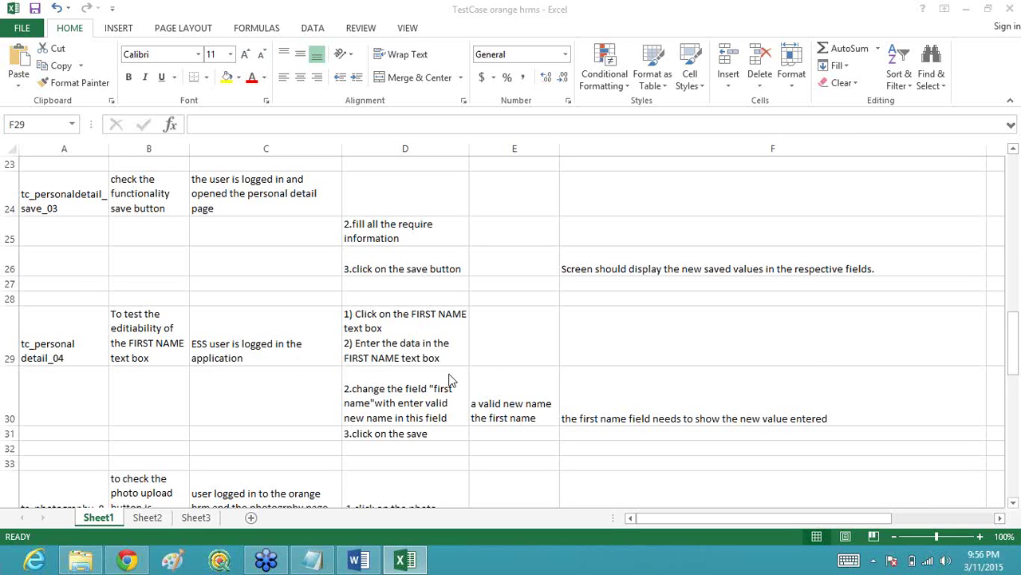
pyautogui.click(607, 332)
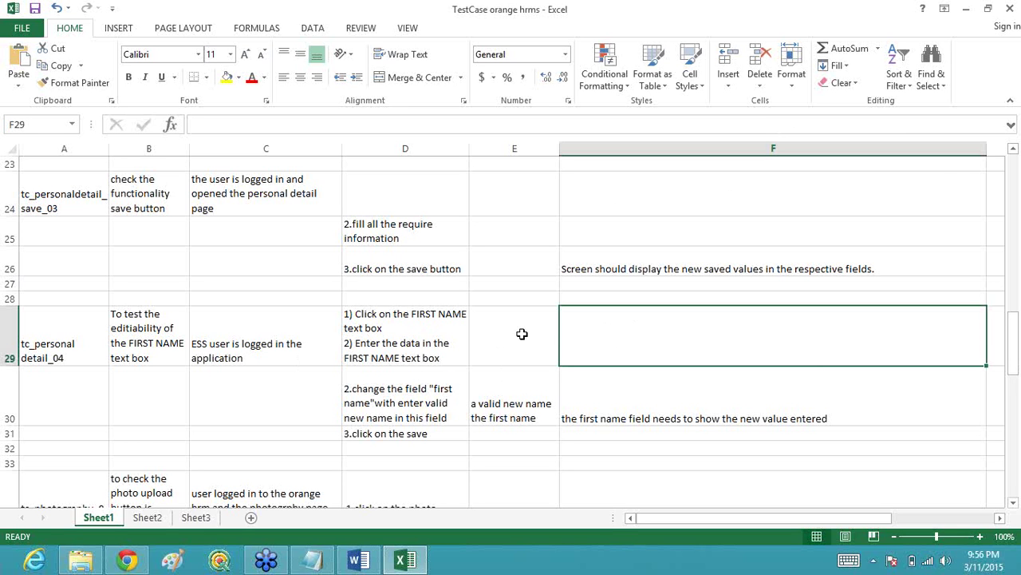
pyautogui.click(519, 334)
pyautogui.write('abc')
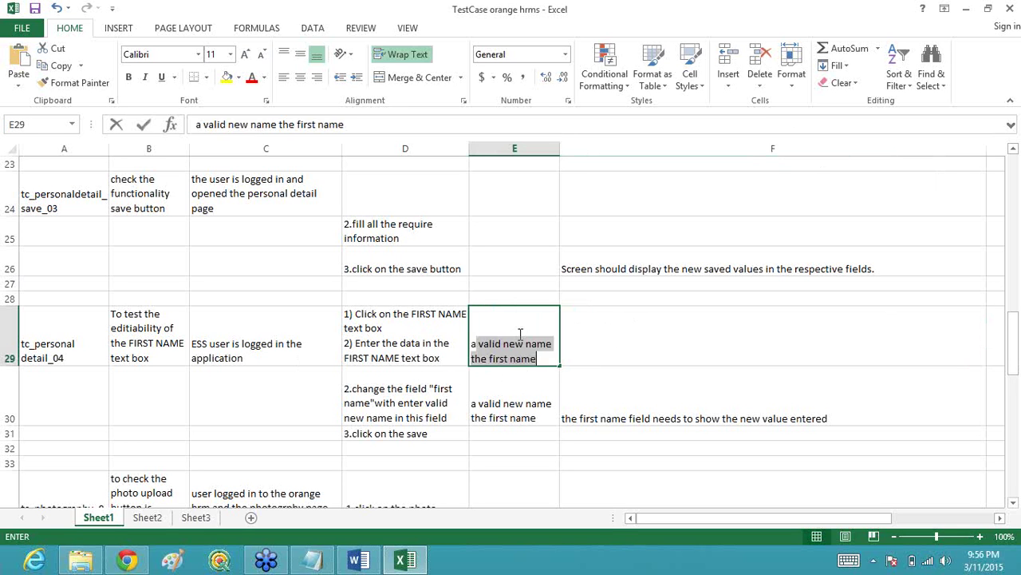
pyautogui.write('d')
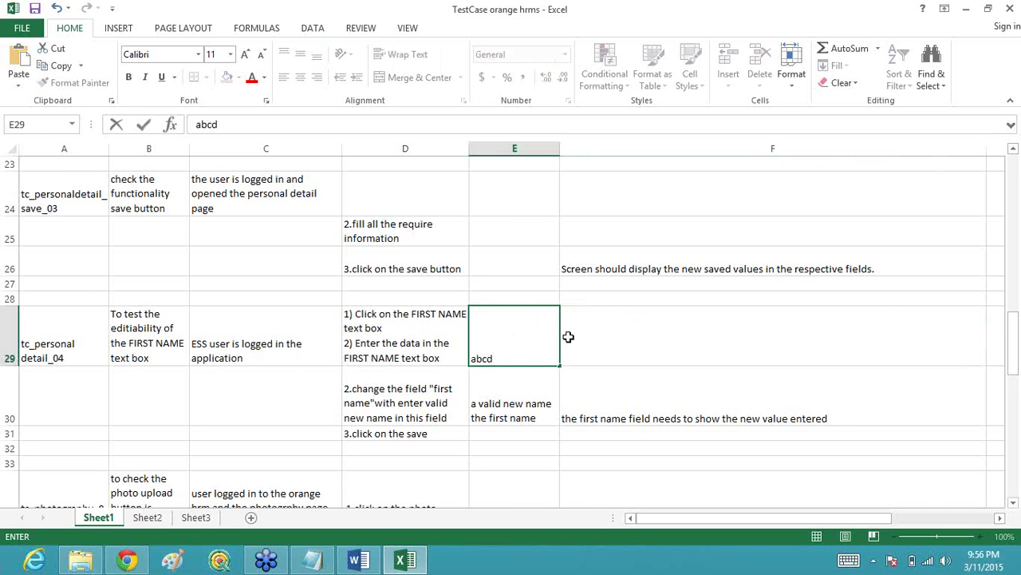
pyautogui.click(617, 342)
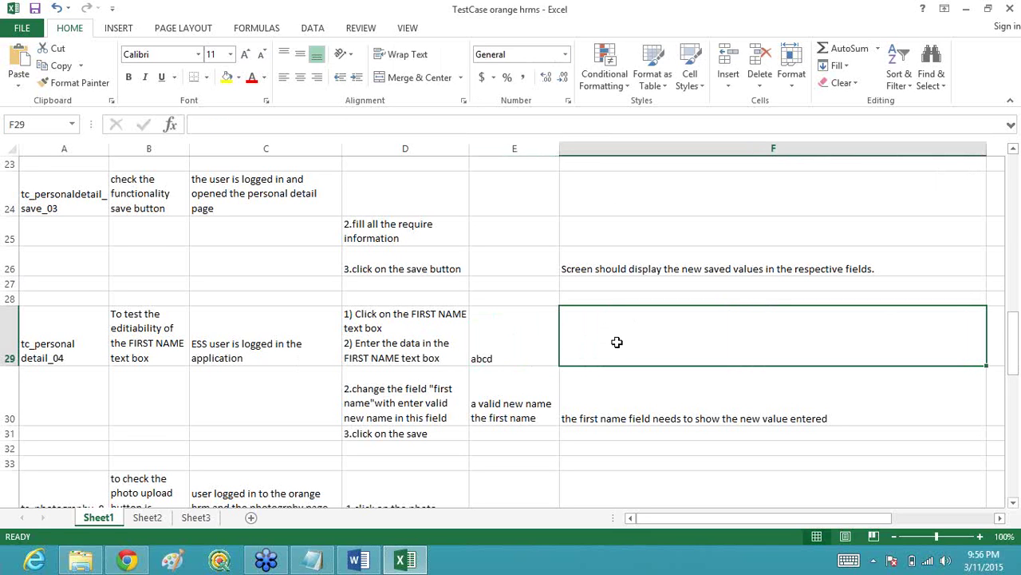
# Step: Type 'User should not be allowed to edit anything' as F29's expected result
pyautogui.write('User s')
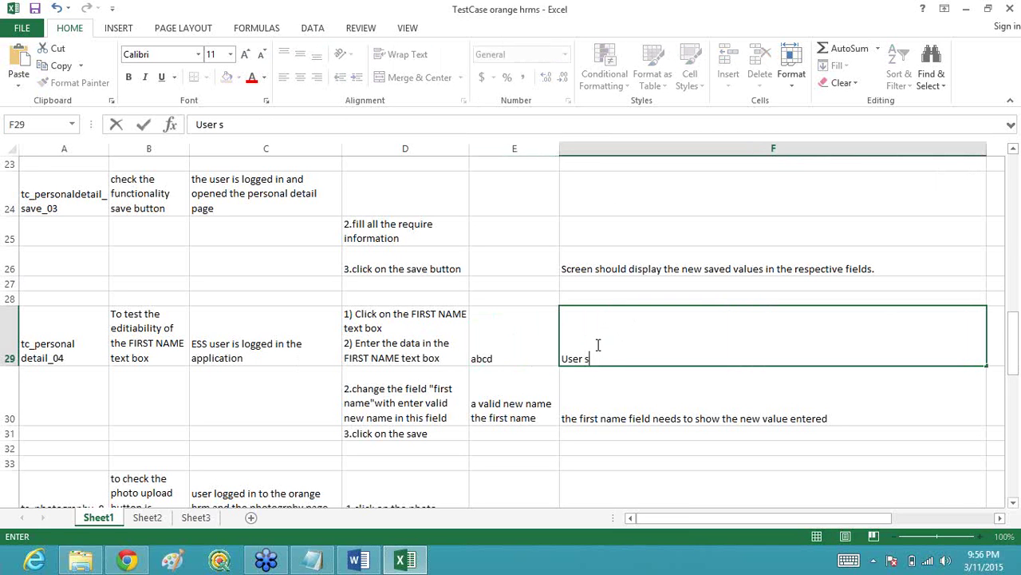
pyautogui.write('hould not n')
pyautogui.press('BackSpace')
pyautogui.write('be ')
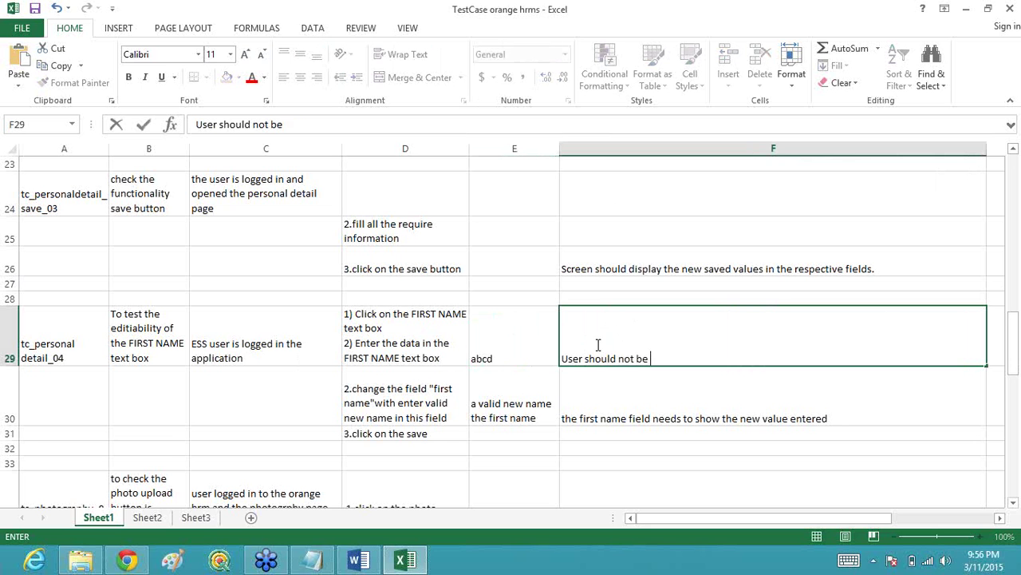
pyautogui.write('allowed to ')
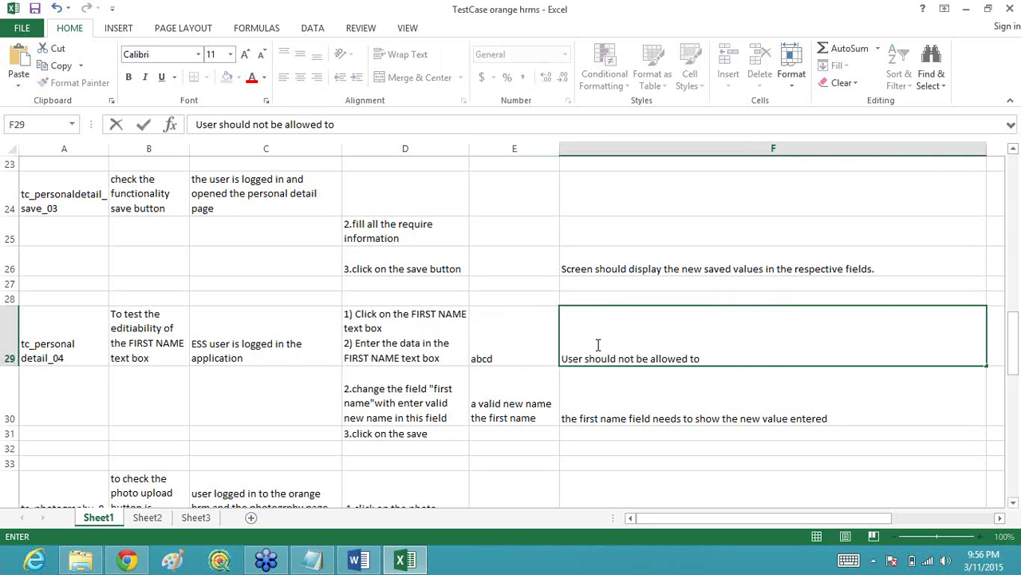
pyautogui.write('edit anything')
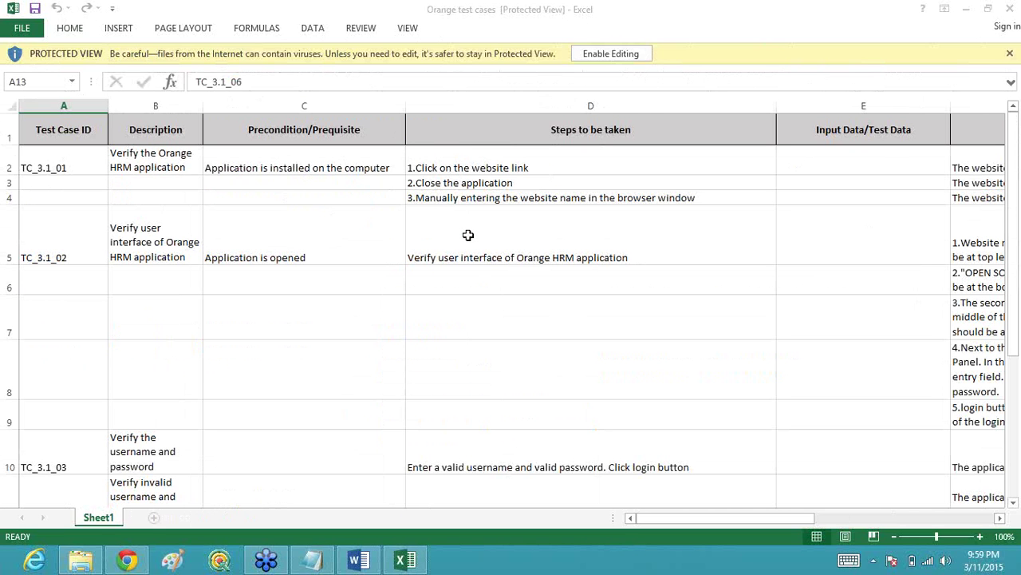
pyautogui.click(771, 518)
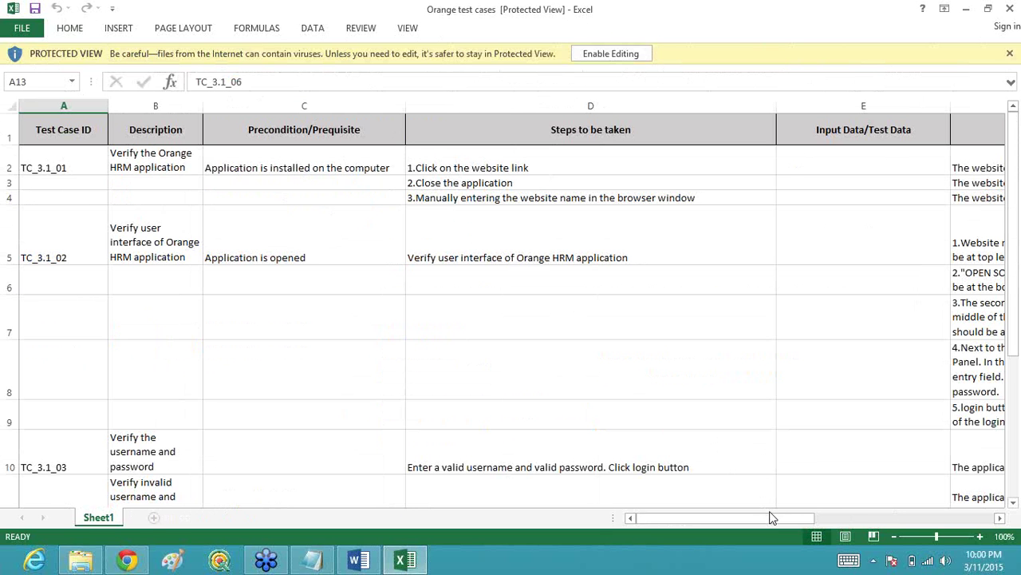
pyautogui.moveTo(782, 517); pyautogui.dragTo(900, 517)
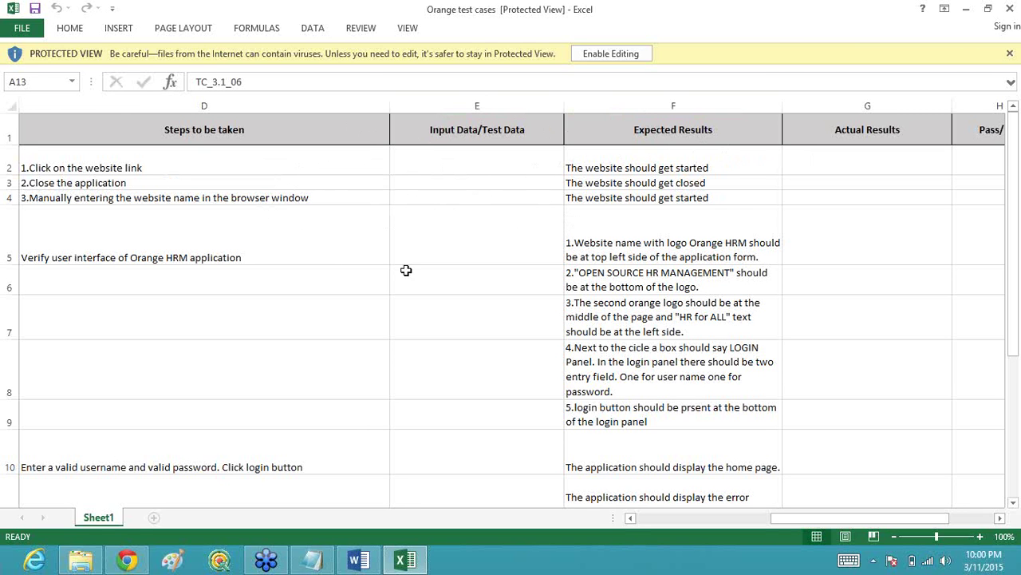
pyautogui.moveTo(847, 521); pyautogui.dragTo(703, 516)
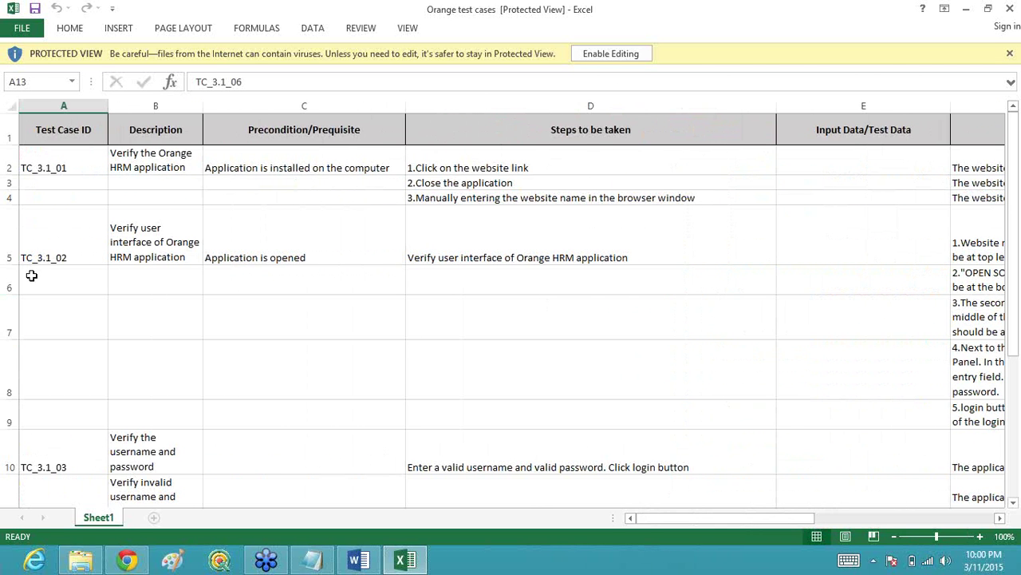
# Step: Review TC_3.1_02's ID, description, precondition and steps, bringing columns C–F into view
pyautogui.click(79, 248)
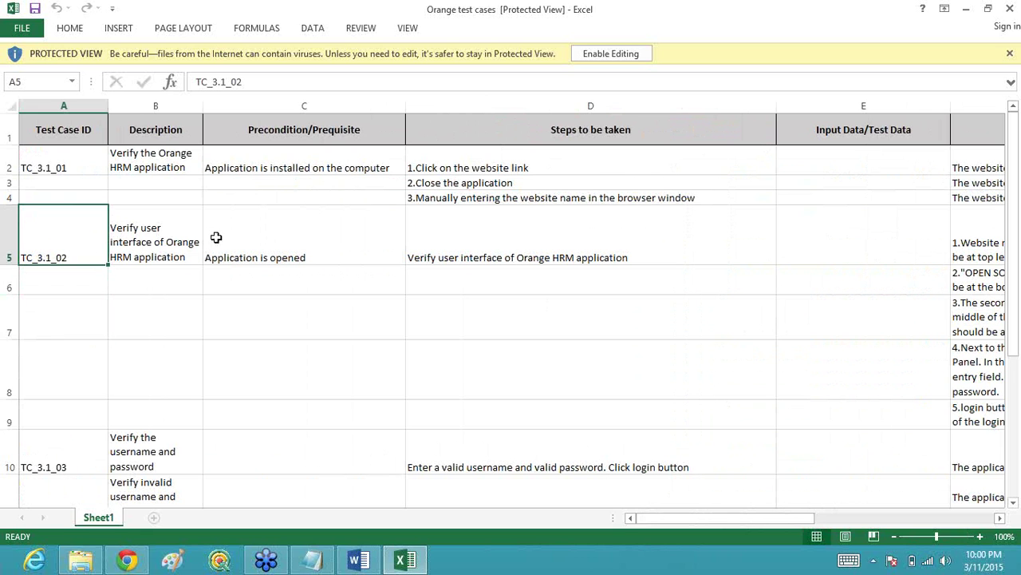
pyautogui.click(172, 246)
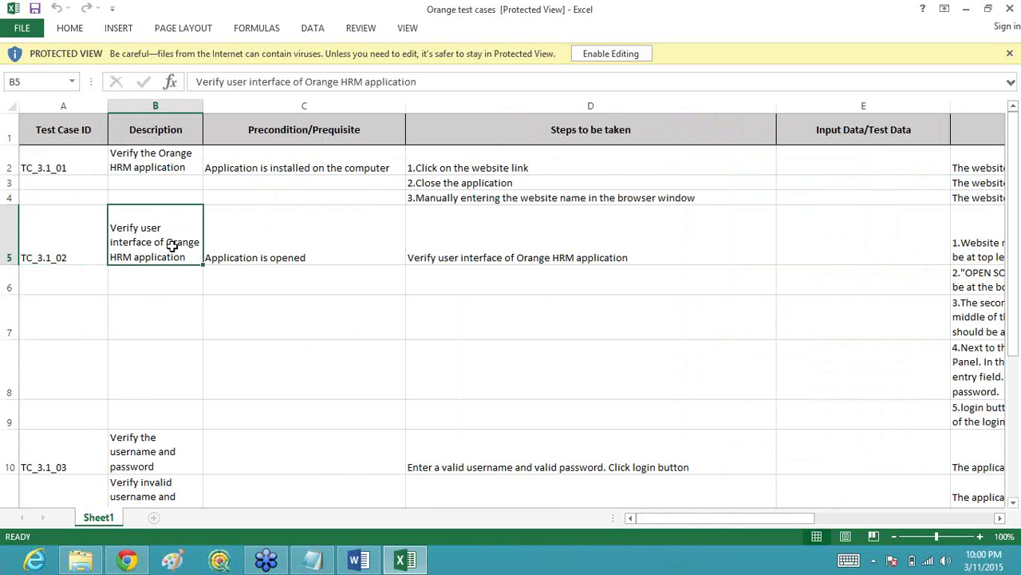
pyautogui.click(273, 261)
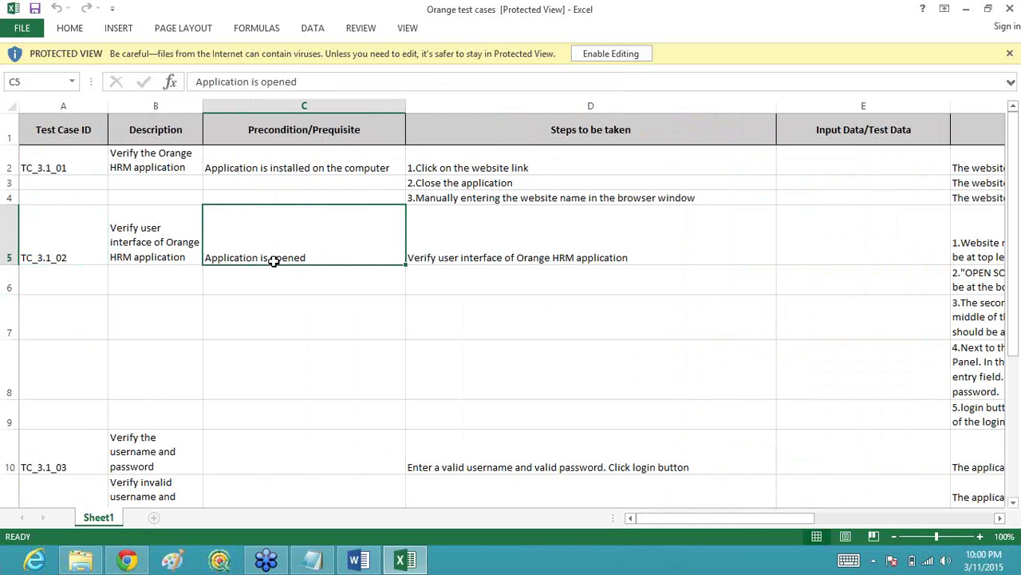
pyautogui.click(493, 260)
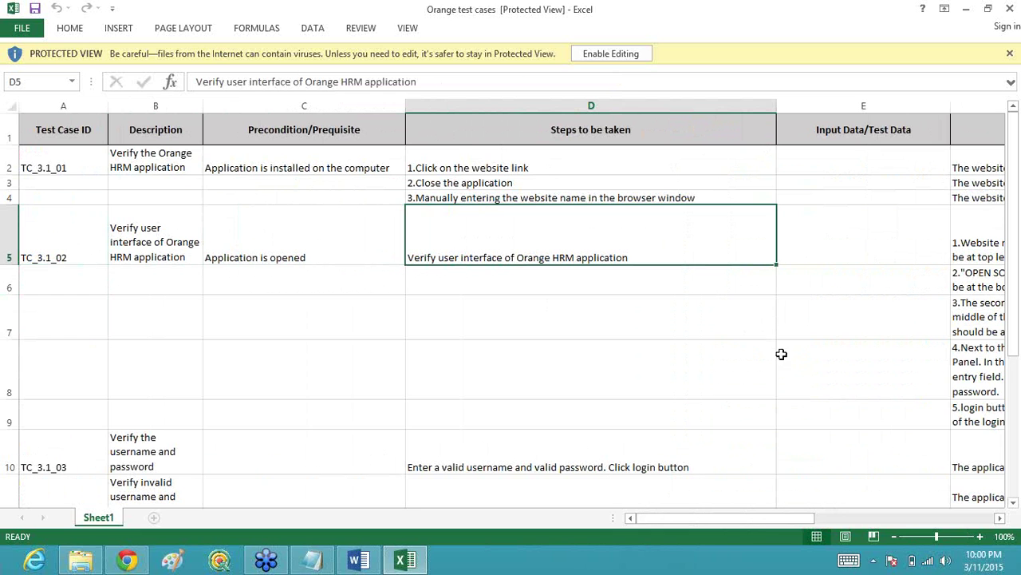
pyautogui.moveTo(751, 516); pyautogui.dragTo(855, 517)
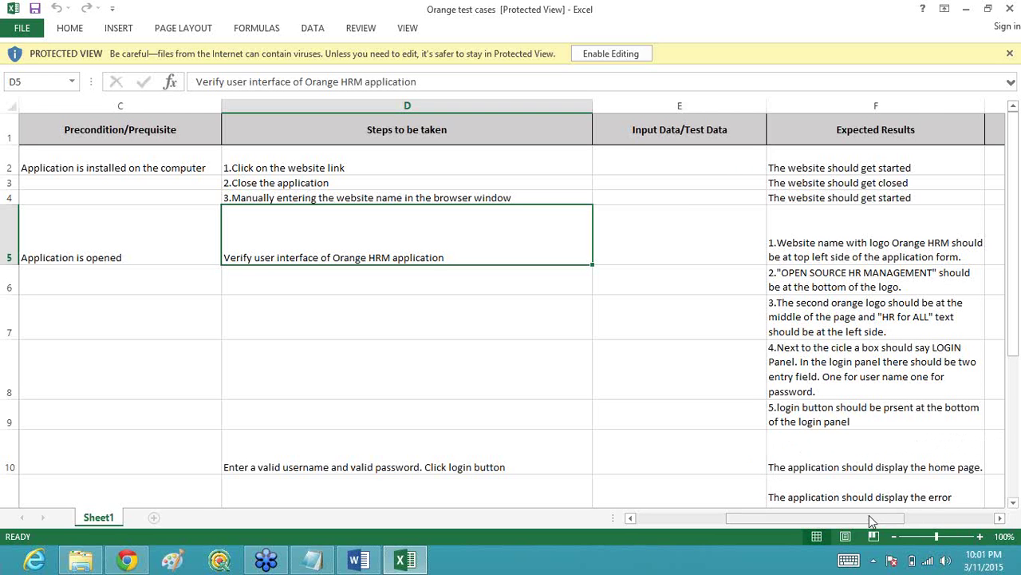
# Step: Scroll to TC_3.1_03's description and enable editing of the protected 'Orange test cases' workbook
pyautogui.moveTo(869, 515); pyautogui.dragTo(776, 517)
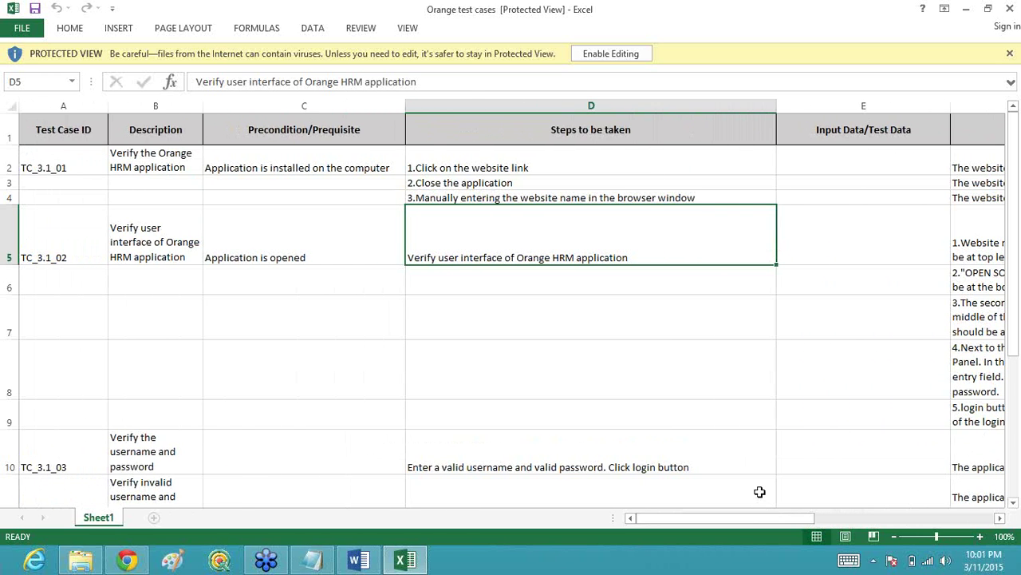
pyautogui.moveTo(1007, 352); pyautogui.dragTo(1012, 433)
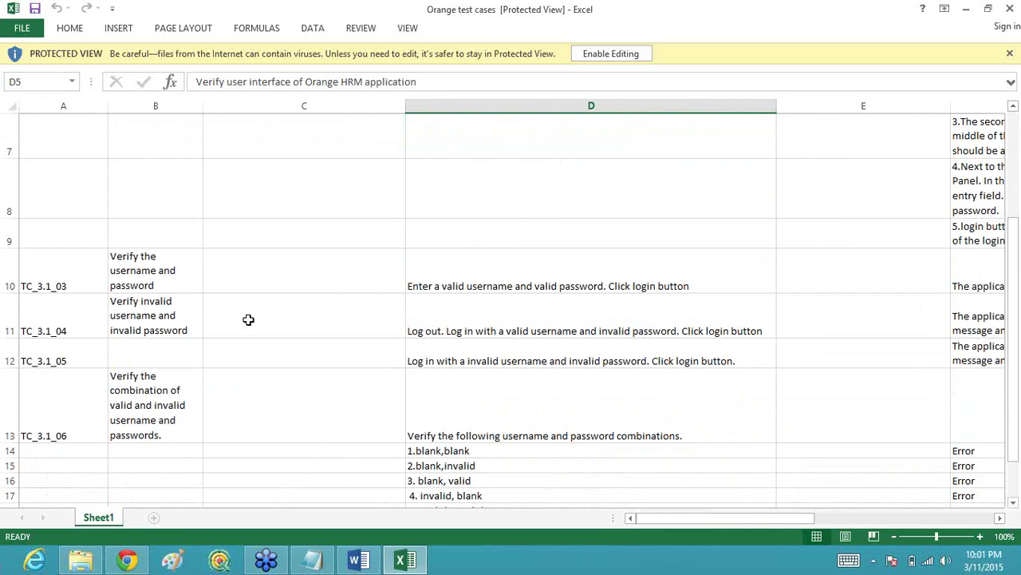
pyautogui.click(147, 277)
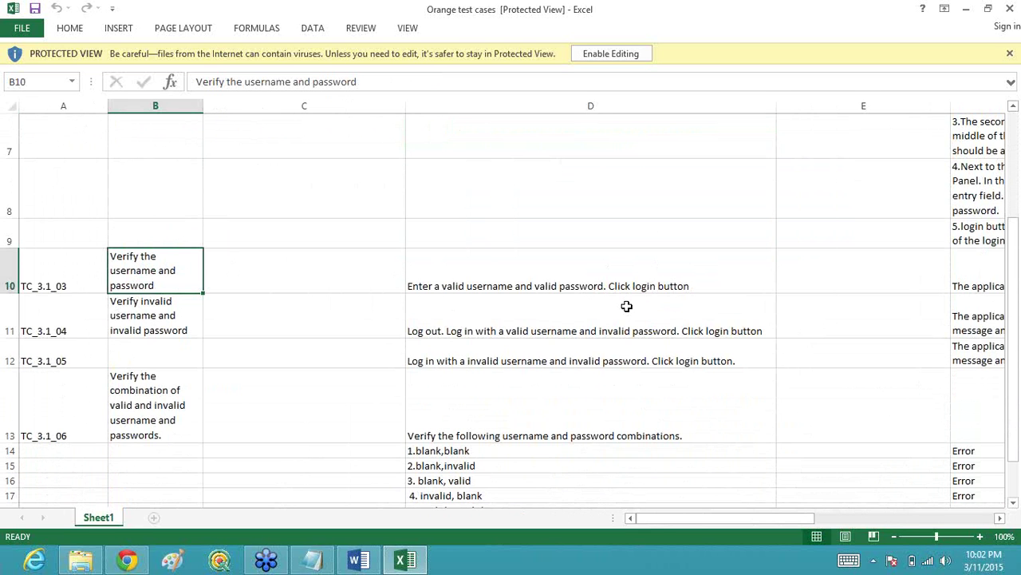
pyautogui.press('F2')
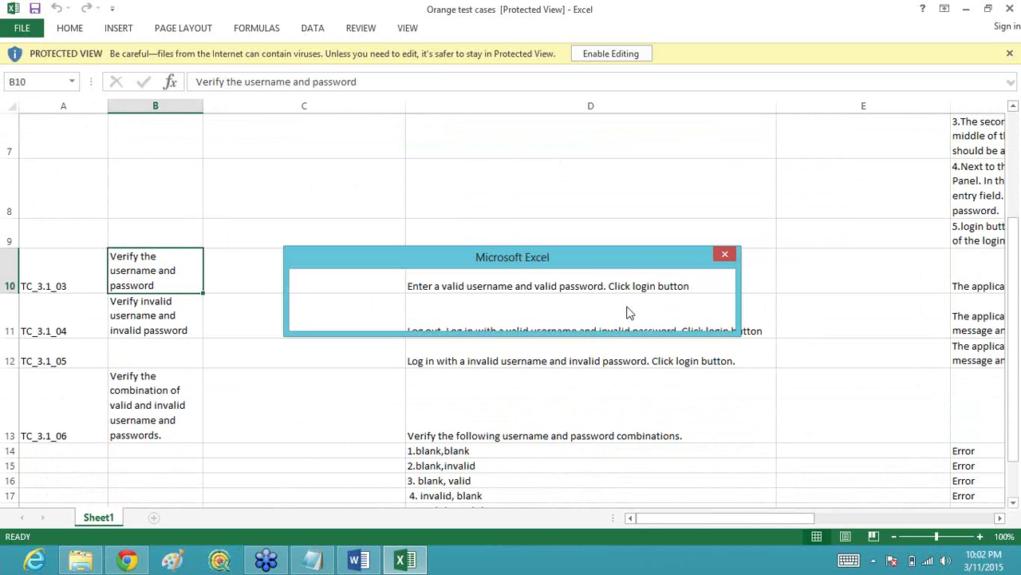
pyautogui.click(476, 325)
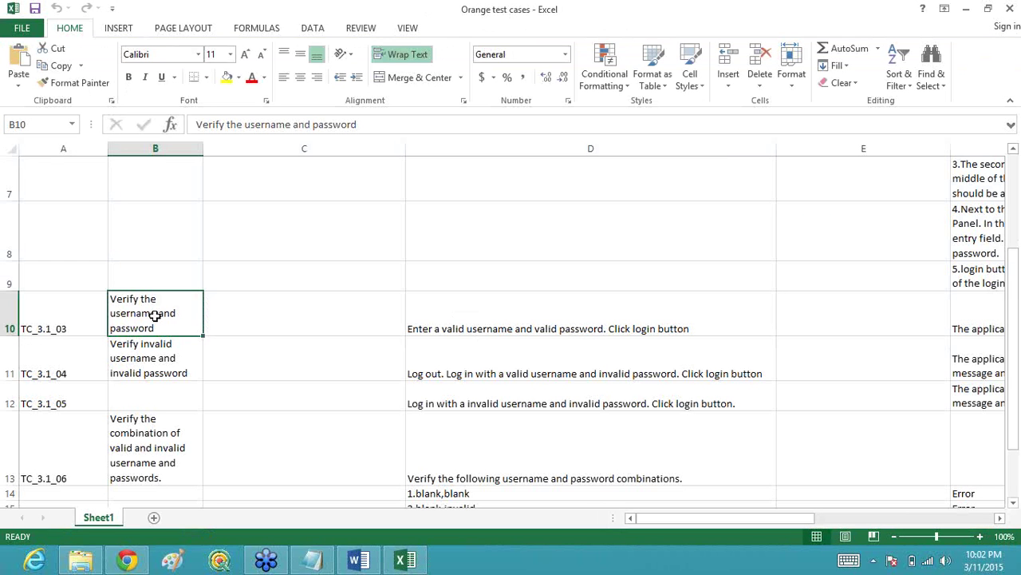
# Step: Replace B10's description with 'To verify the functionality of LOGIN button'
pyautogui.press('Delete')
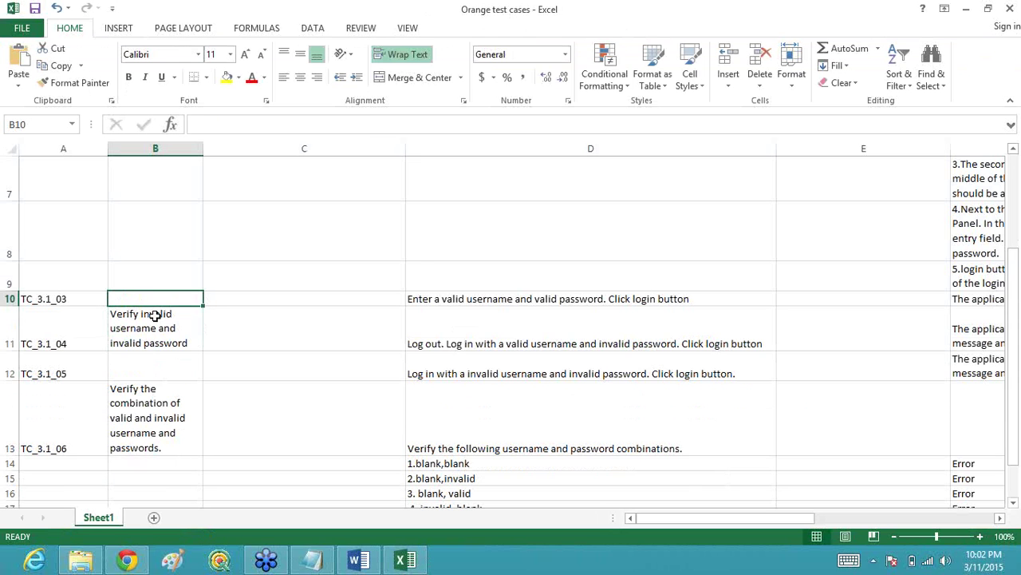
pyautogui.write('To')
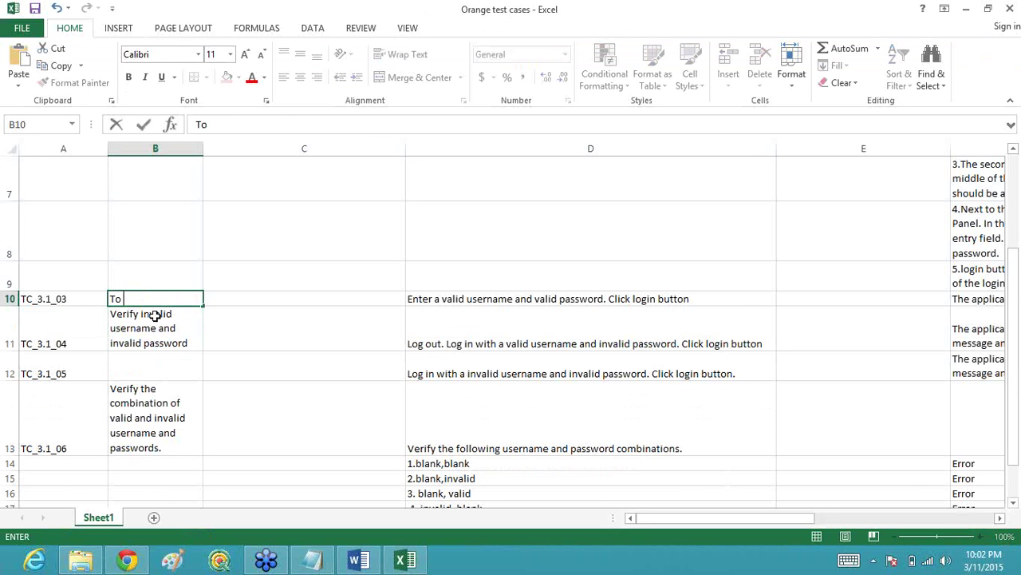
pyautogui.write(' verify the f')
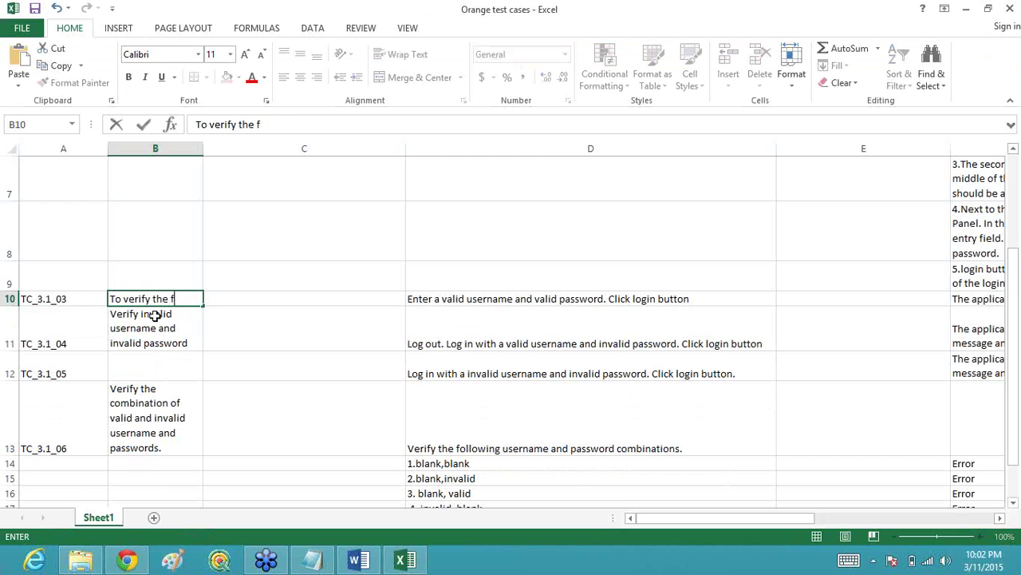
pyautogui.write('unctiona')
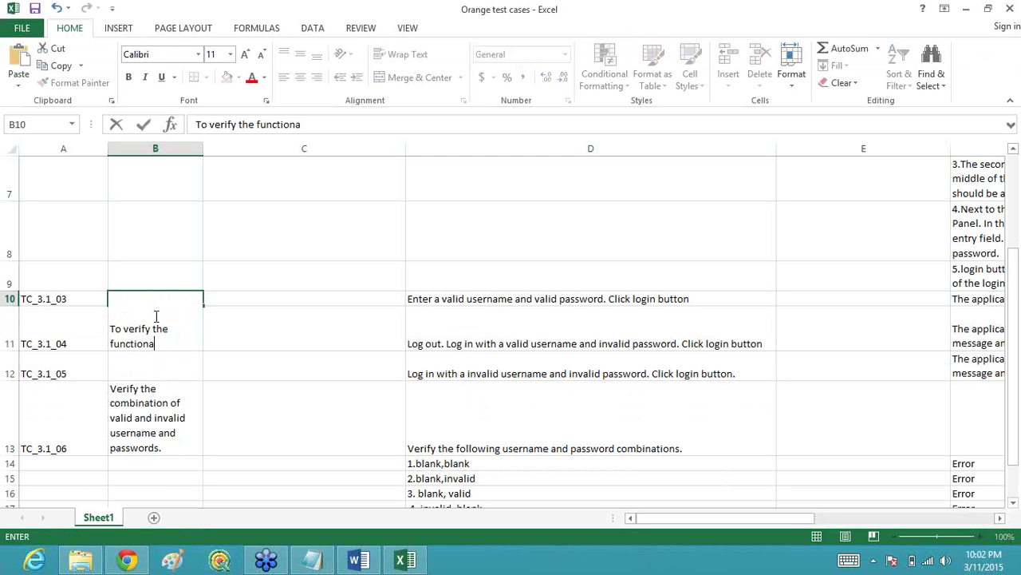
pyautogui.write('lity of LOGIN')
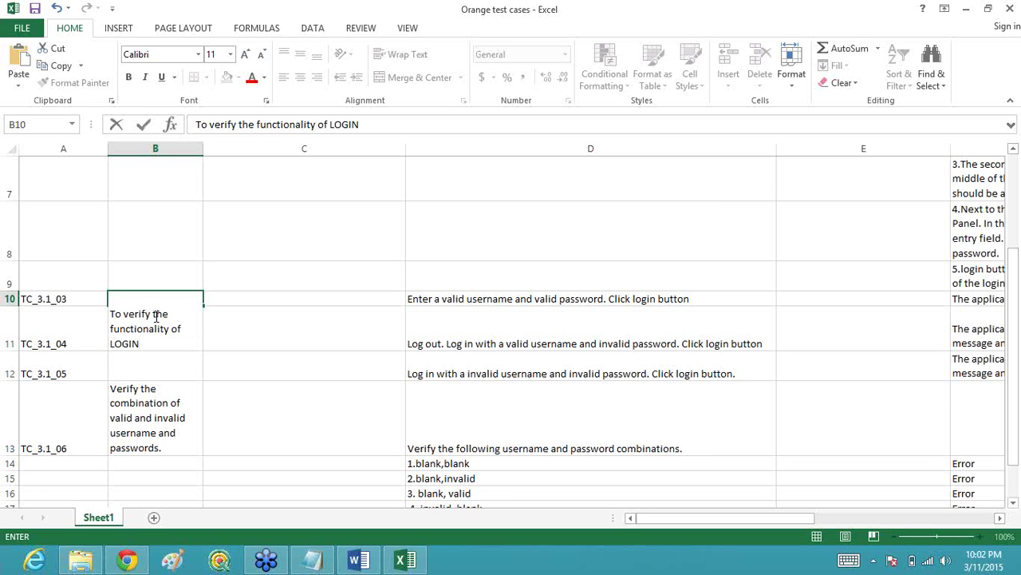
pyautogui.write(' button')
pyautogui.click(276, 344)
pyautogui.click(281, 315)
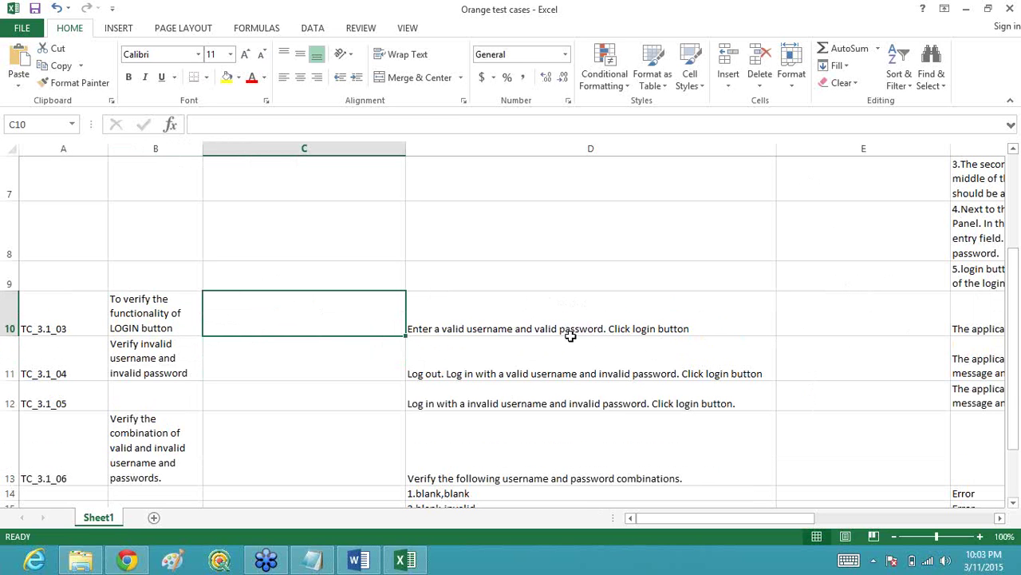
# Step: Scroll right to column F and select TC_3.1_03's expected result in F10
pyautogui.click(890, 219)
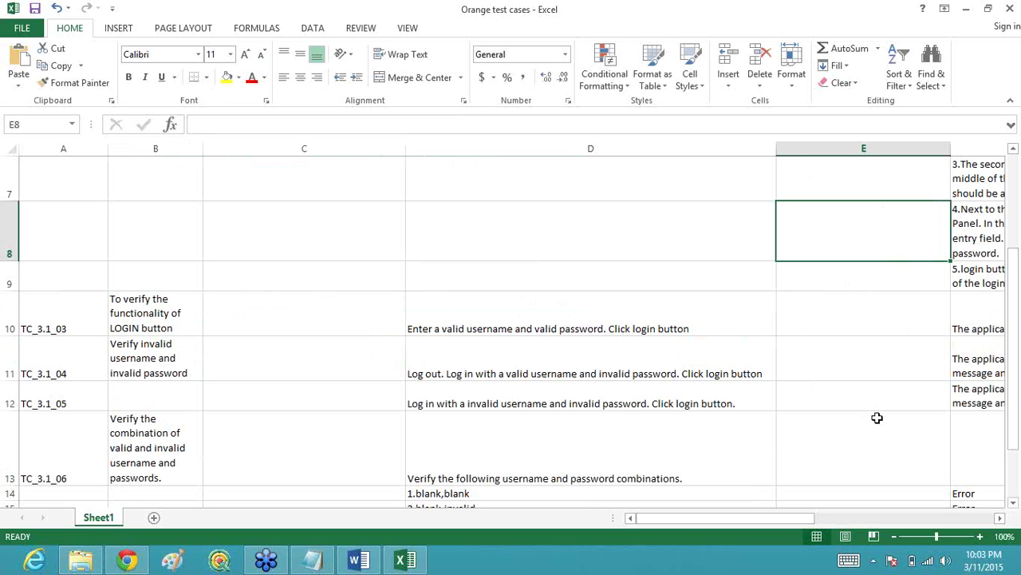
pyautogui.moveTo(799, 518); pyautogui.dragTo(892, 534)
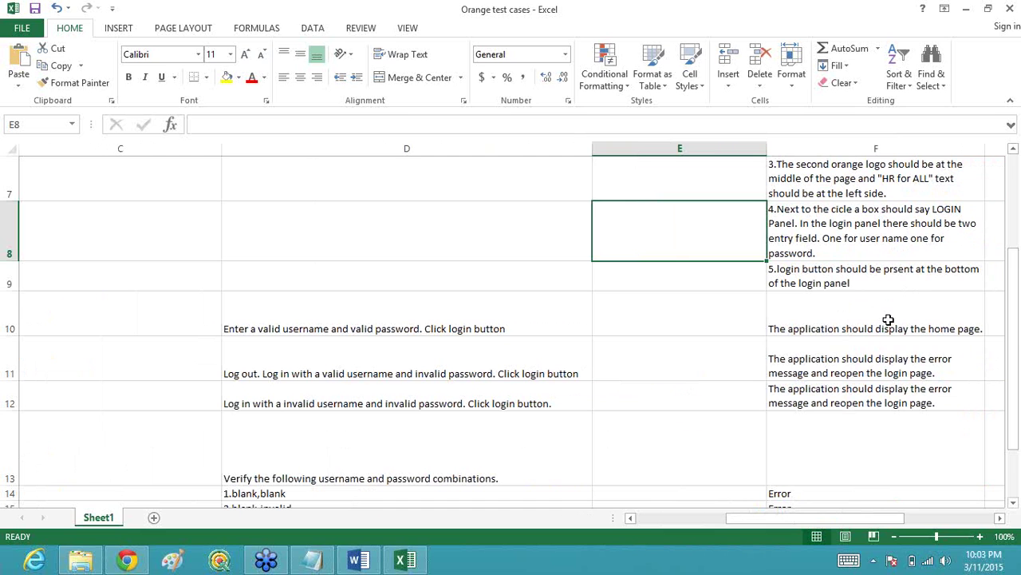
pyautogui.click(888, 322)
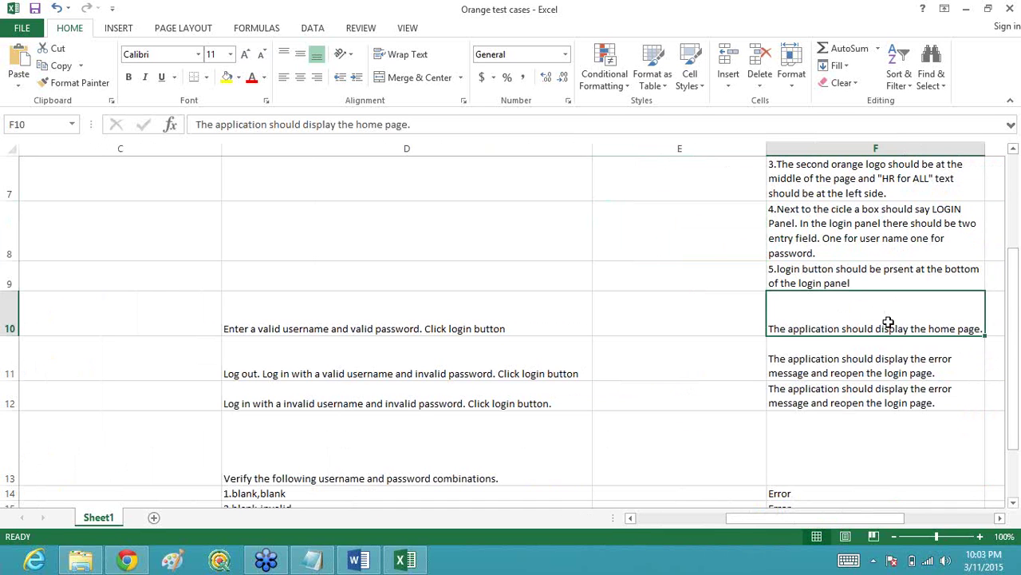
# Step: Try adding 'and also the' to F10's expected result, then delete it again
pyautogui.doubleClick(981, 327)
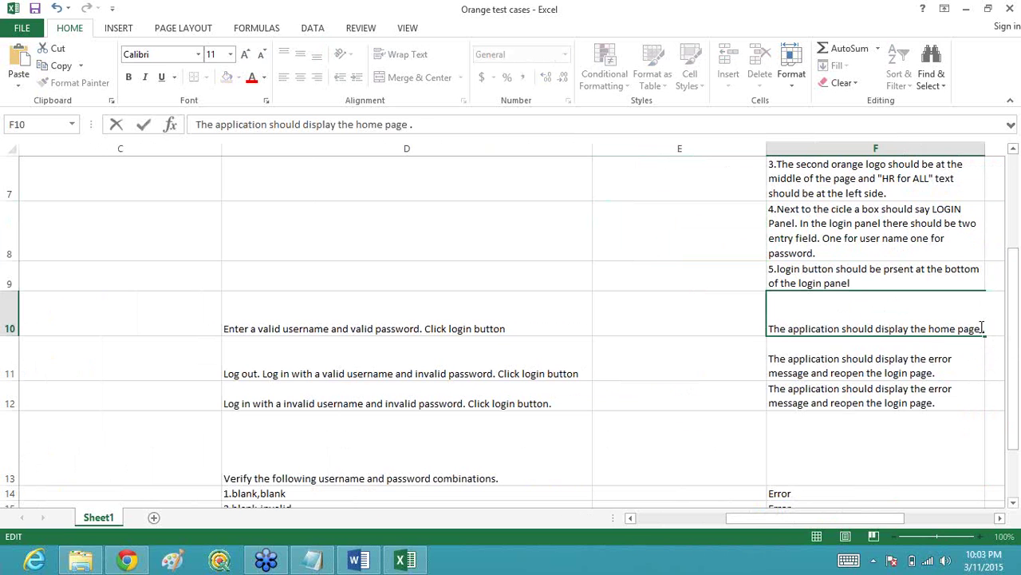
pyautogui.write('and also ')
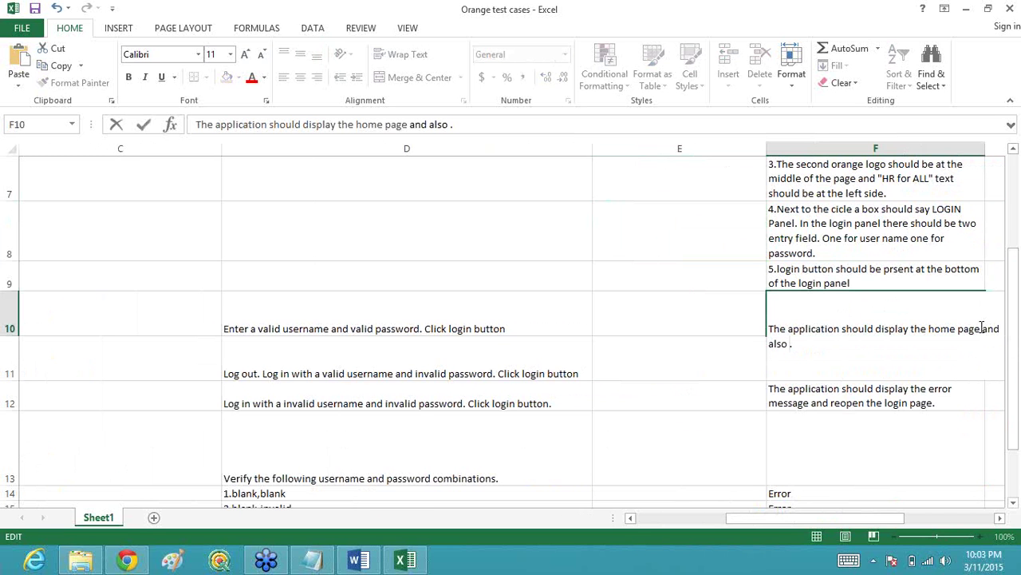
pyautogui.write('the')
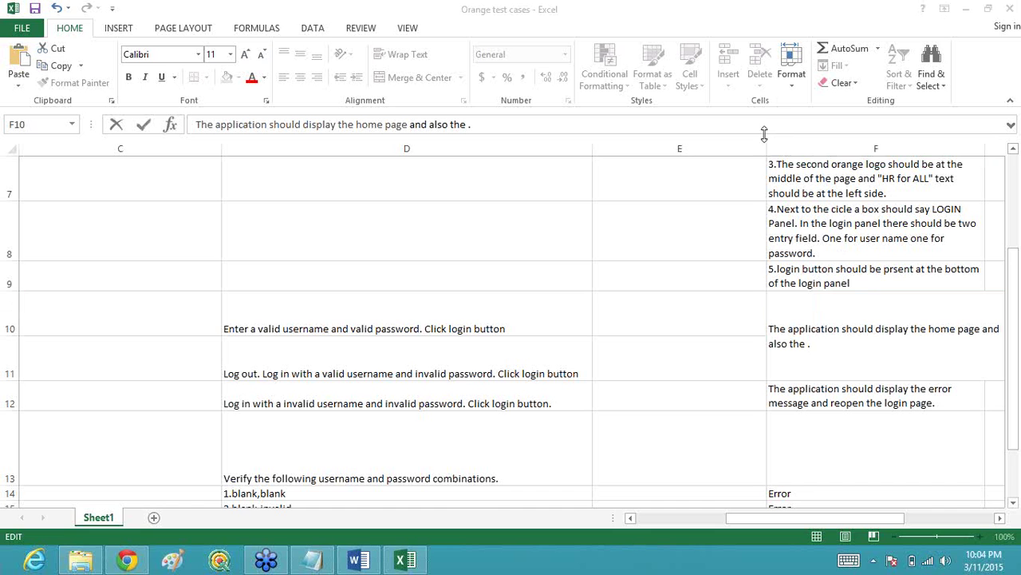
pyautogui.click(810, 344)
pyautogui.press('BackSpace')
pyautogui.press('BackSpace')
pyautogui.press('BackSpace')
pyautogui.press('BackSpace')
pyautogui.press('BackSpace')
pyautogui.press('BackSpace')
pyautogui.press('BackSpace')
pyautogui.press('BackSpace')
pyautogui.press('BackSpace')
pyautogui.press('BackSpace')
pyautogui.press('BackSpace')
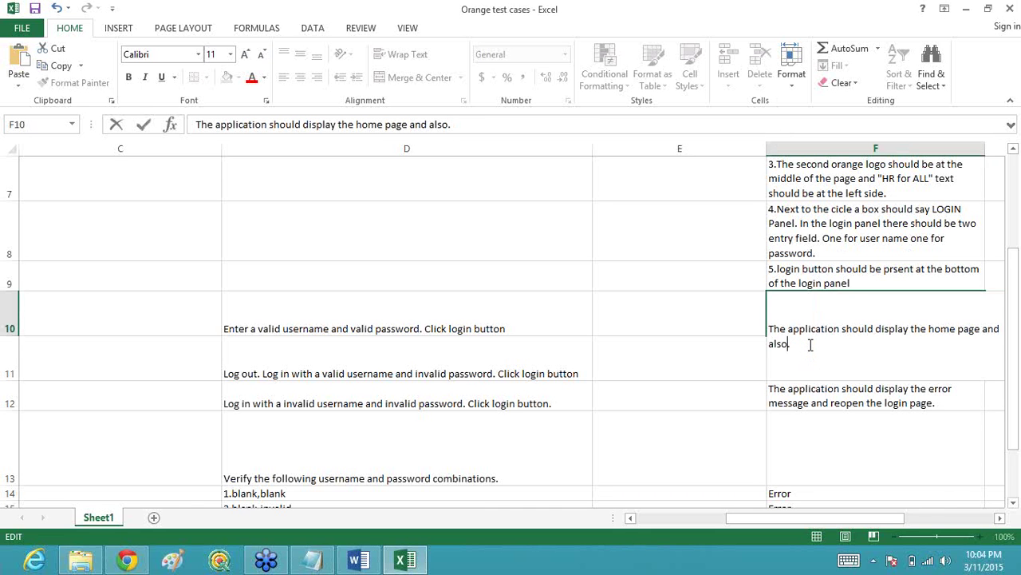
pyautogui.press('BackSpace')
pyautogui.press('BackSpace')
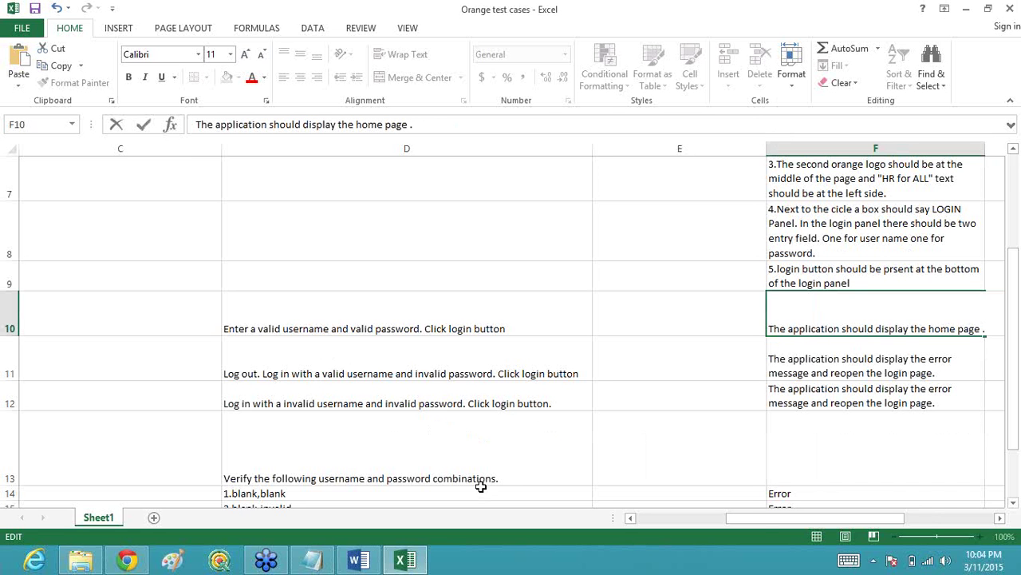
pyautogui.moveTo(762, 519); pyautogui.dragTo(678, 525)
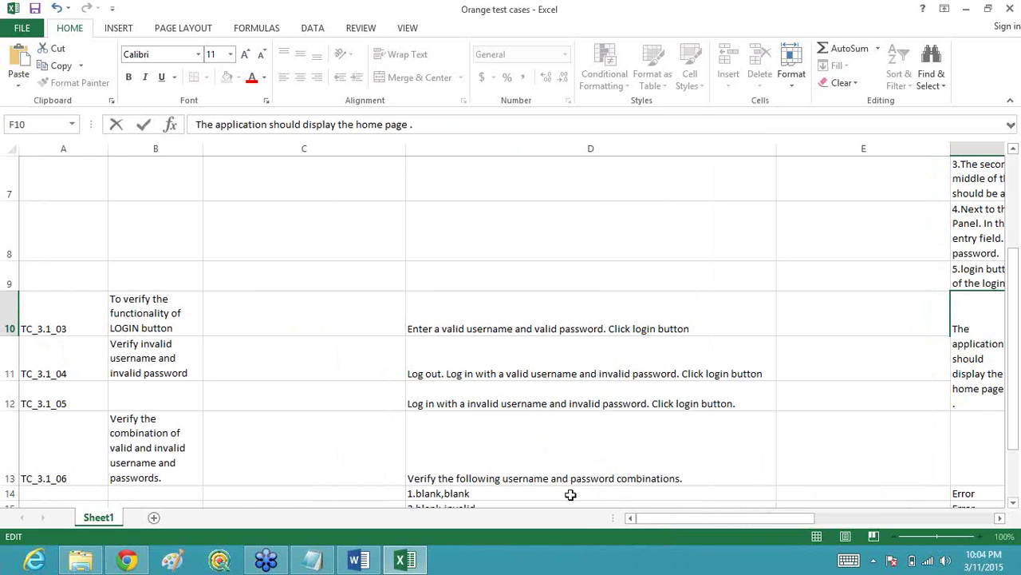
# Step: Commit F10 and review TC_3.1_04's description in B11 and test steps in D11
pyautogui.click(168, 356)
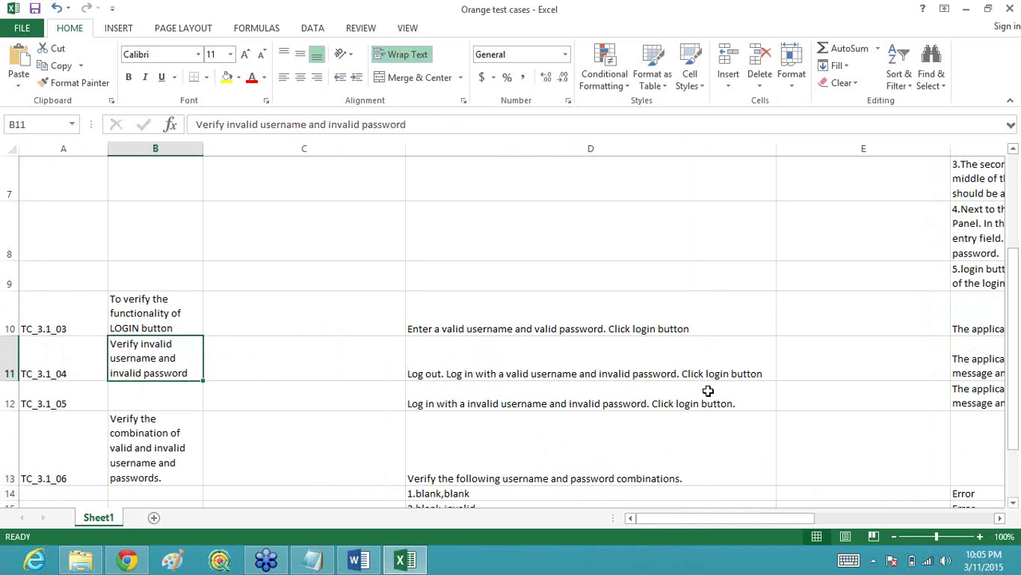
pyautogui.click(432, 374)
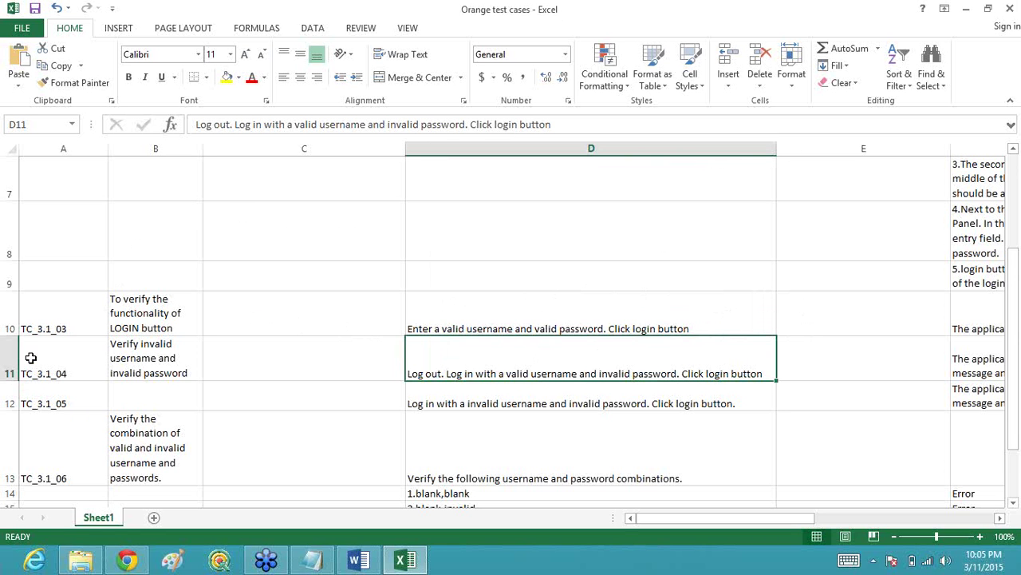
# Step: Select the range A11:D14 covering test cases TC_3.1_04 to TC_3.1_06
pyautogui.moveTo(32, 358); pyautogui.dragTo(563, 495)
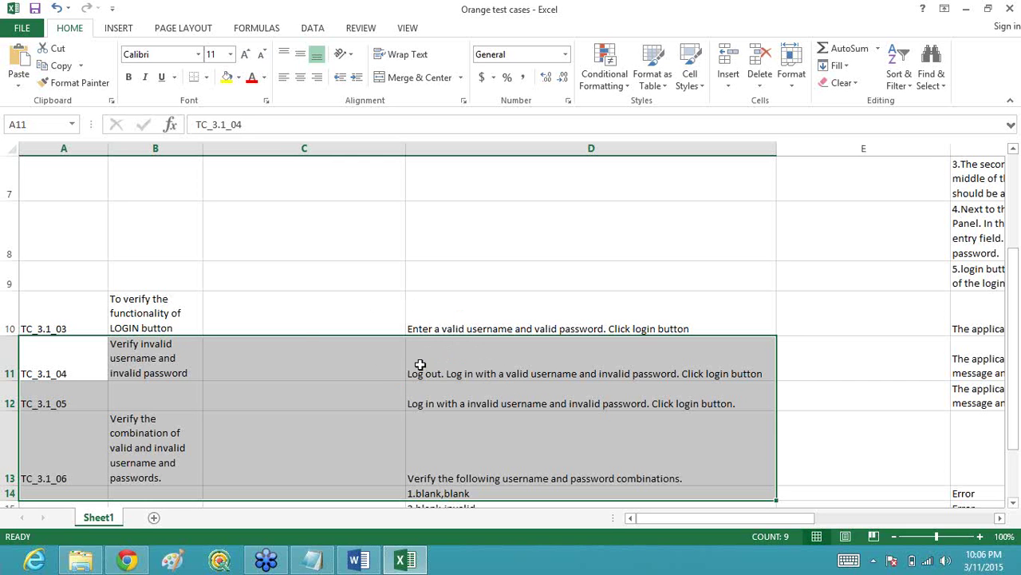
# Step: Delete 'Log out' from the start of TC_3.1_04's steps in D11
pyautogui.click(303, 344)
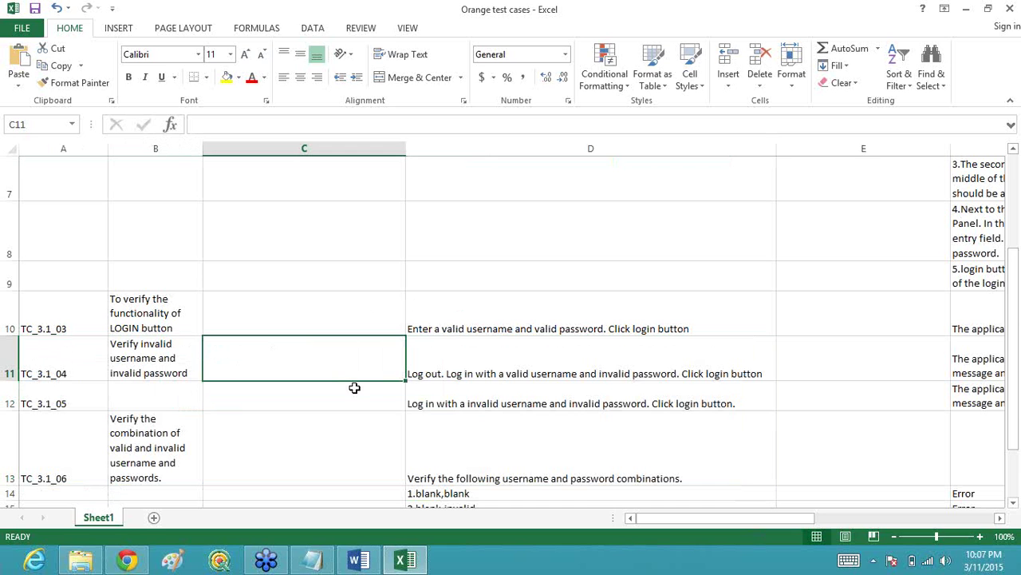
pyautogui.click(453, 374)
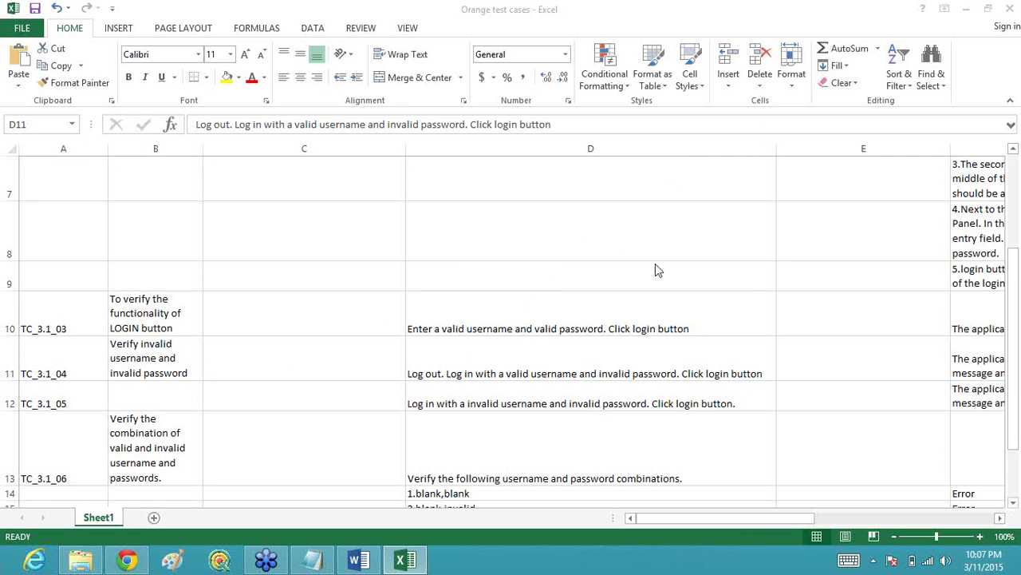
pyautogui.click(433, 375)
pyautogui.doubleClick(443, 373)
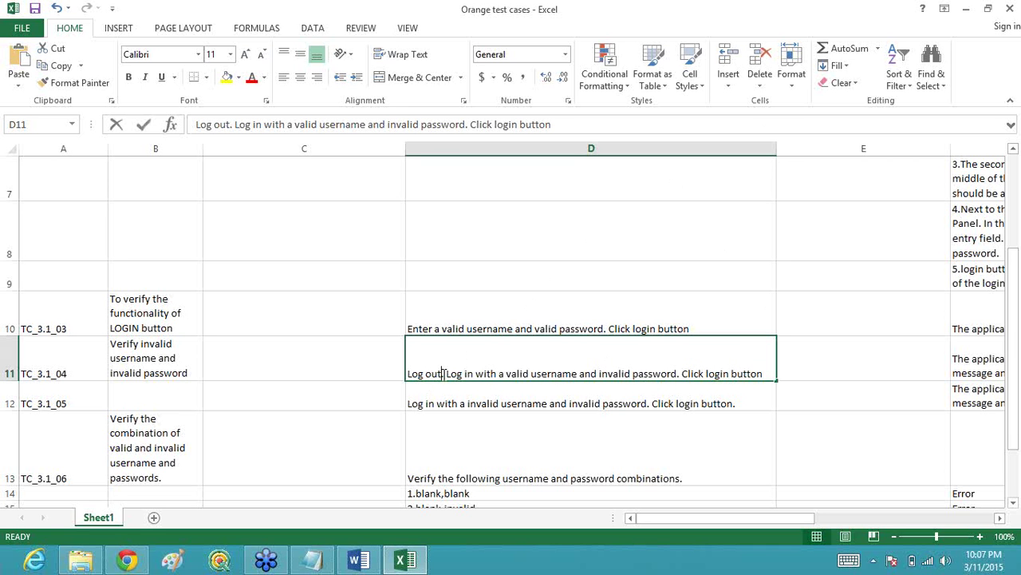
pyautogui.press('BackSpace')
pyautogui.press('BackSpace')
pyautogui.press('BackSpace')
pyautogui.press('BackSpace')
pyautogui.press('BackSpace')
pyautogui.press('BackSpace')
pyautogui.press('BackSpace')
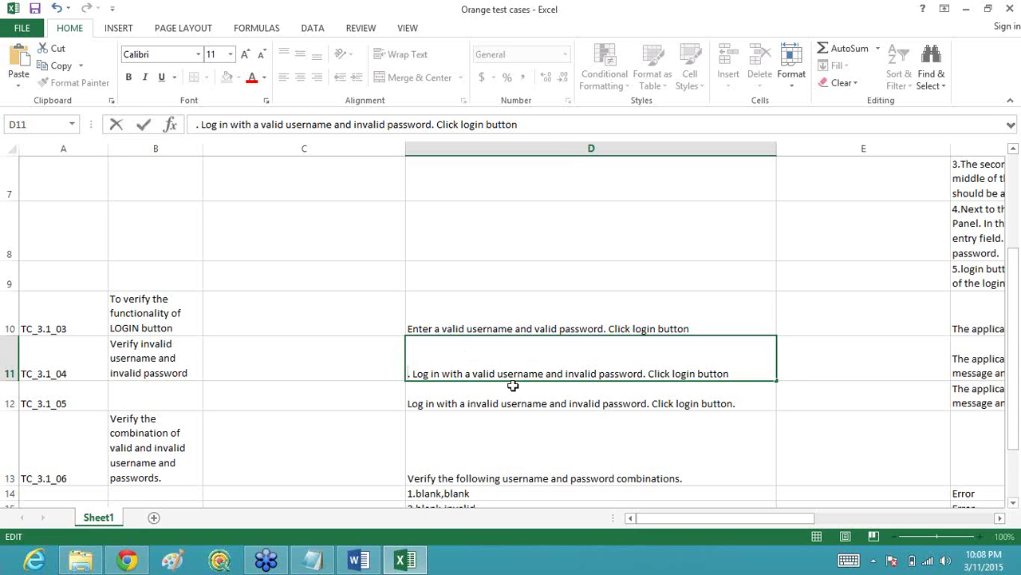
pyautogui.click(804, 364)
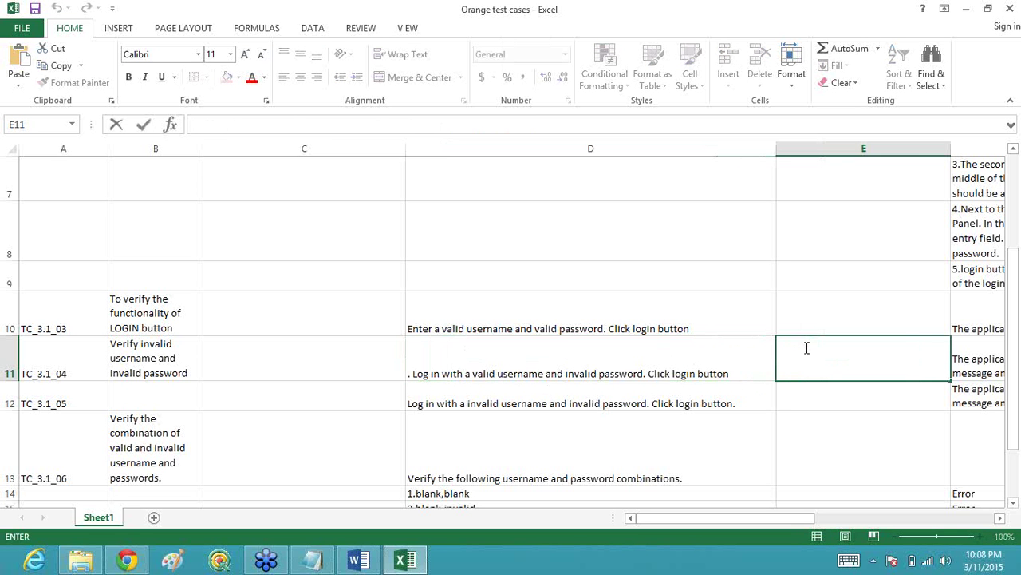
# Step: Enter '1) Username:abcd' as TC_3.1_04's input data in E11
pyautogui.click(804, 348)
pyautogui.write('abcd')
pyautogui.press('Left')
pyautogui.press('Left')
pyautogui.press('Left')
pyautogui.press('Left')
pyautogui.write('1) Use')
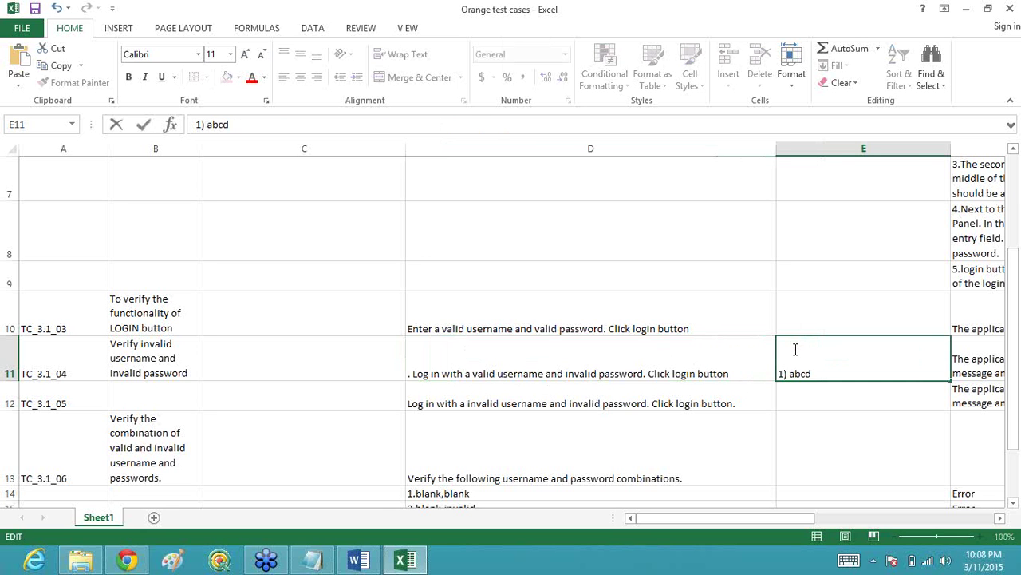
pyautogui.write('rname')
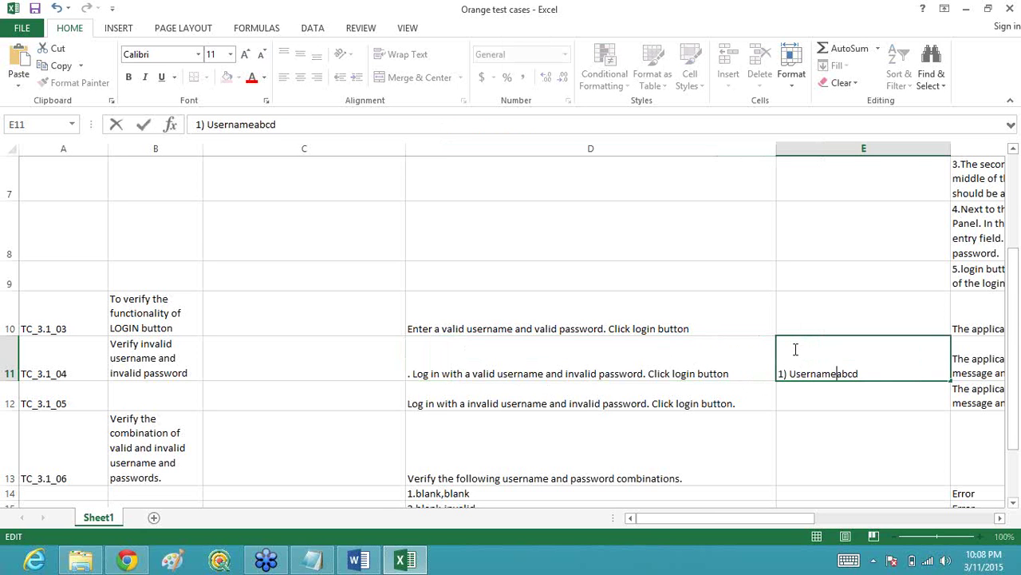
pyautogui.write(':')
pyautogui.press('Return')
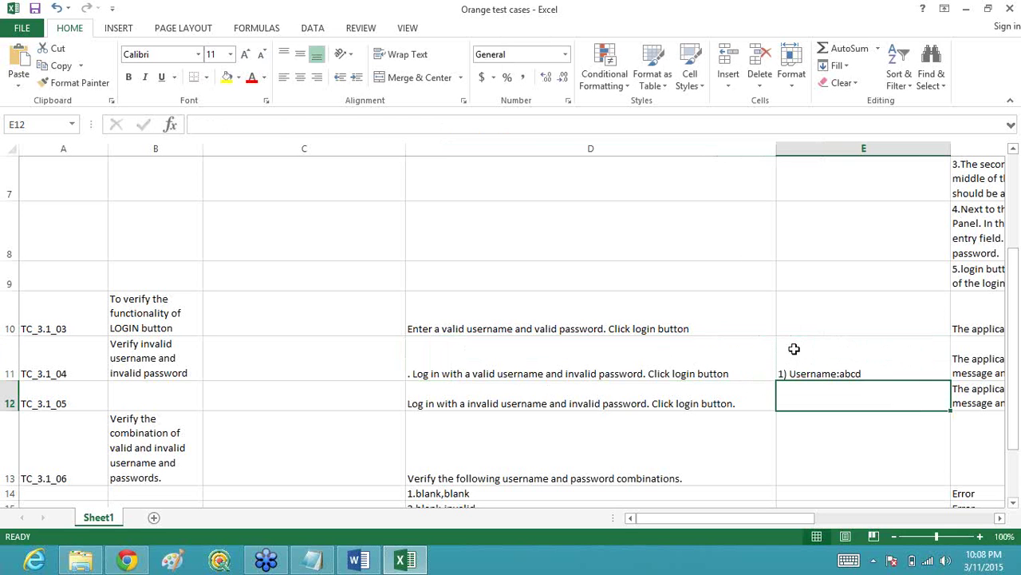
# Step: Add a second line '2)password:' inside cell E11
pyautogui.click(794, 349)
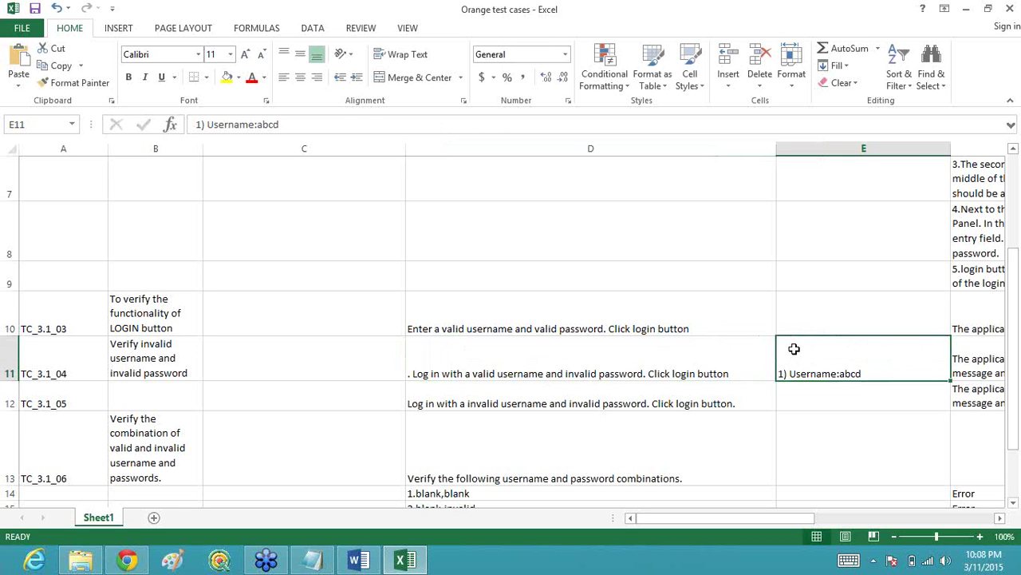
pyautogui.doubleClick(872, 373)
pyautogui.hotkey('alt', 'Return')
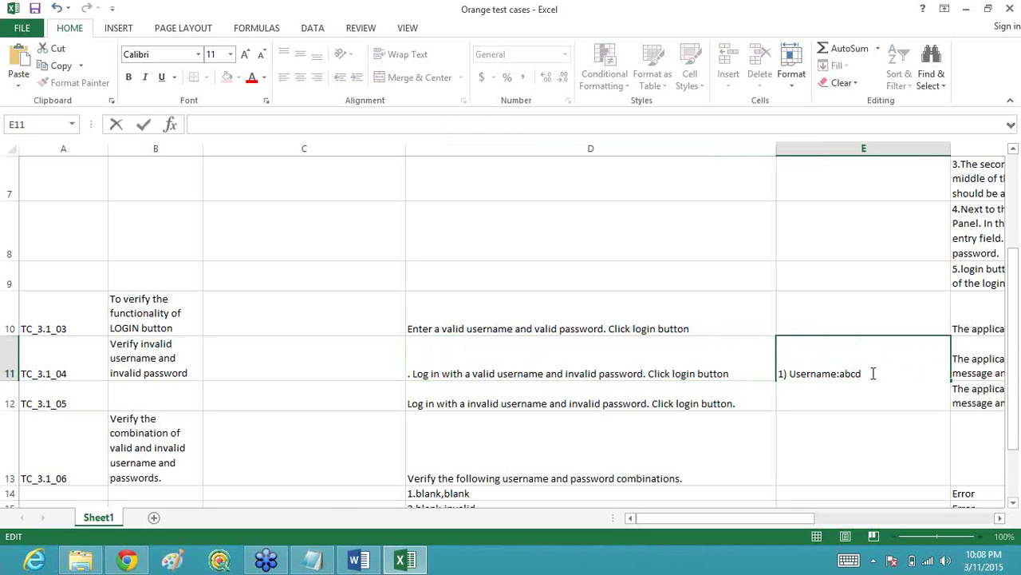
pyautogui.write('2)')
pyautogui.write('password')
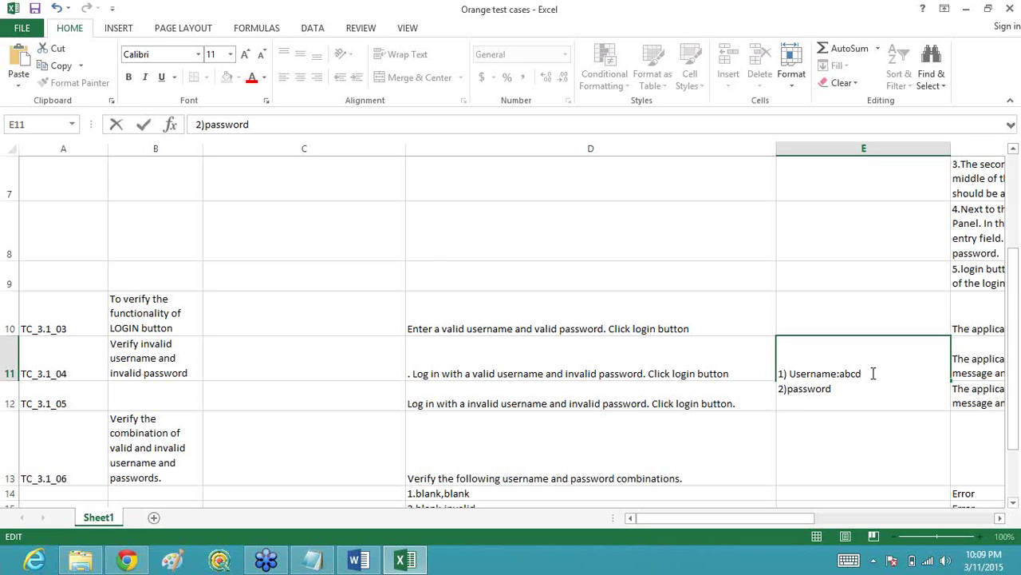
pyautogui.write(':')
pyautogui.click(992, 359)
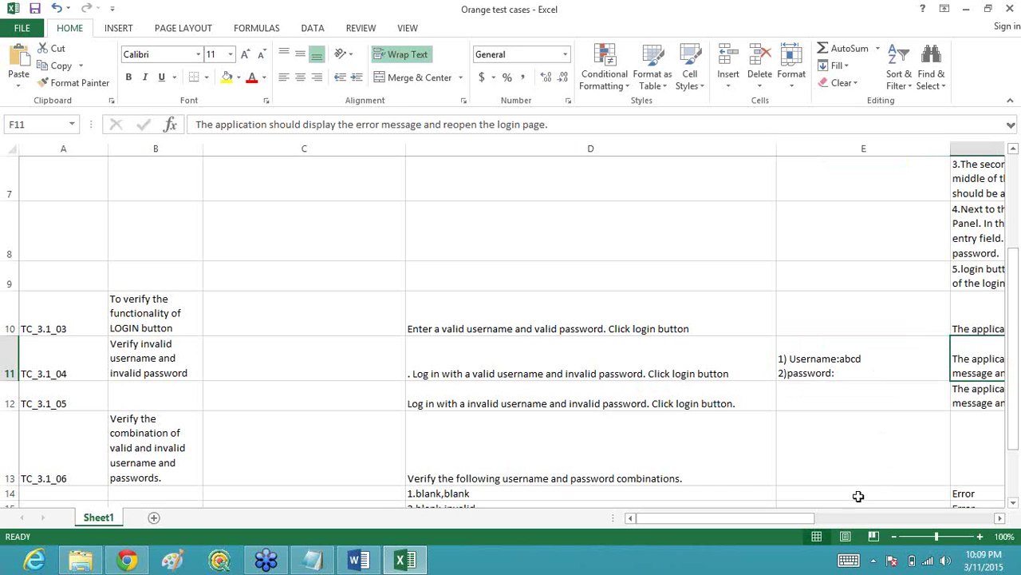
# Step: Scroll the sheet back and select TC_3.1_04's test steps in D11
pyautogui.moveTo(796, 518); pyautogui.dragTo(754, 536)
pyautogui.click(559, 367)
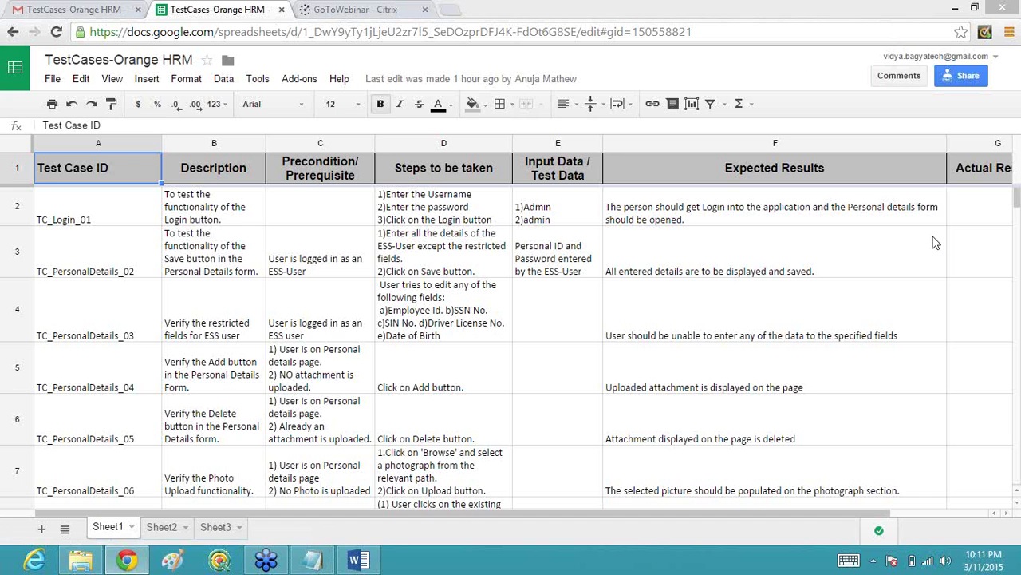
pyautogui.click(458, 257)
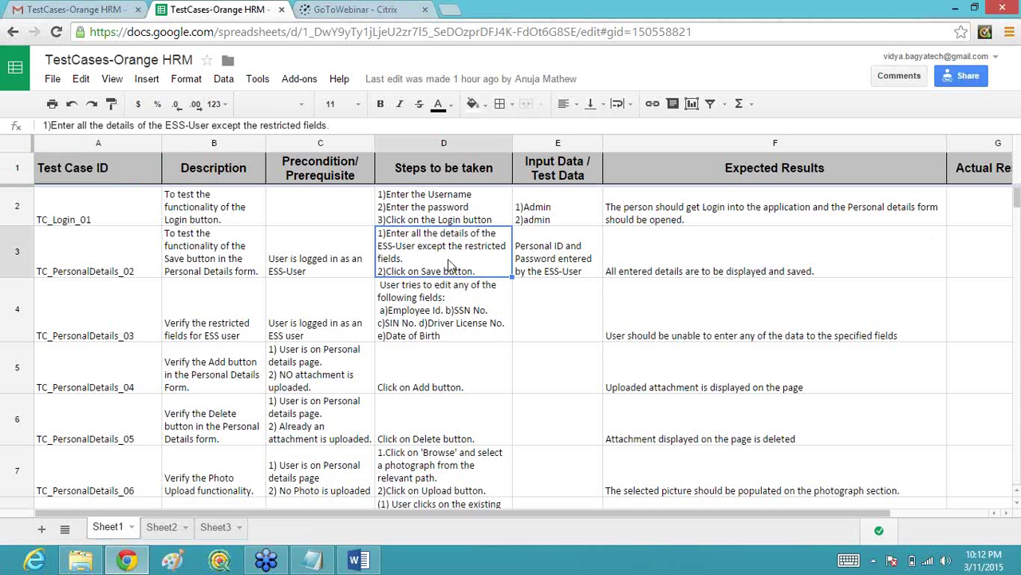
pyautogui.click(358, 561)
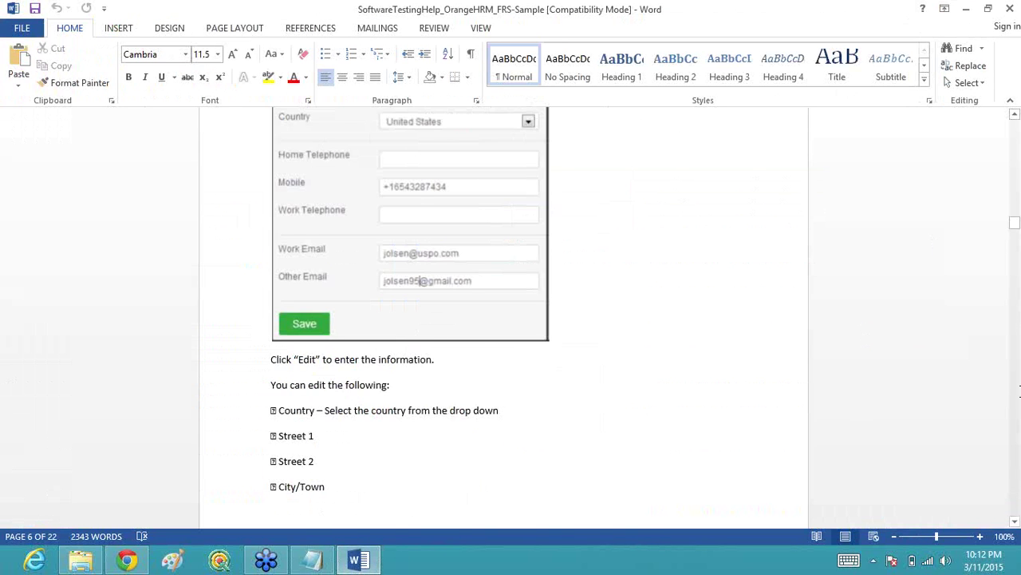
pyautogui.scroll(-9, 1016, 397)
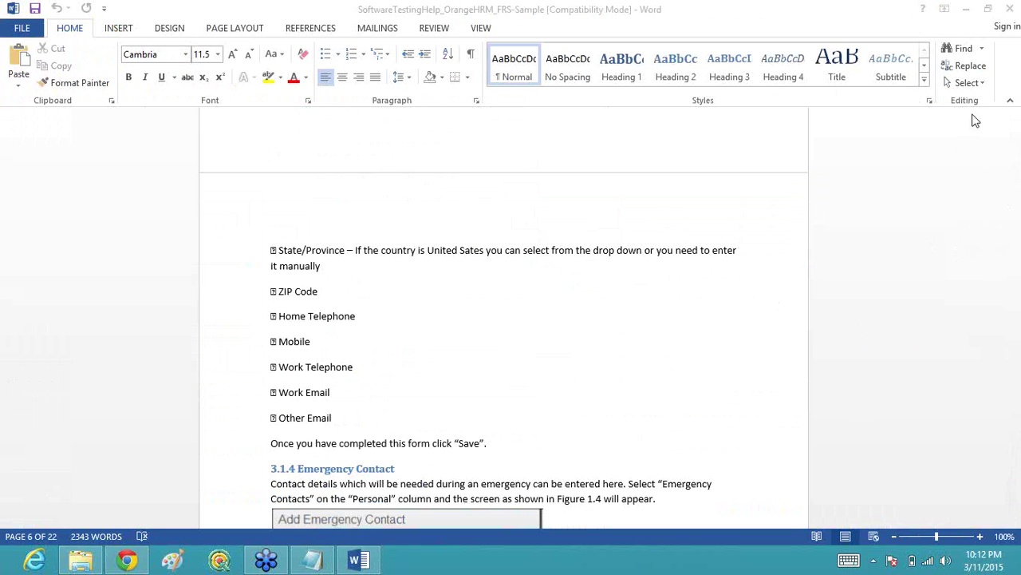
pyautogui.click(1020, 123)
pyautogui.scroll(4, 1018, 122)
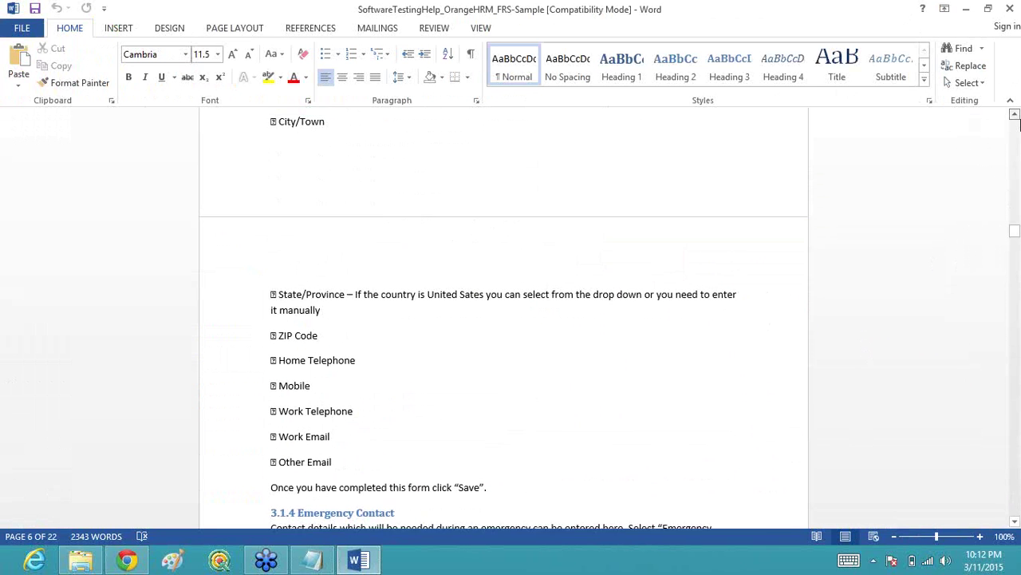
pyautogui.scroll(8, 1016, 120)
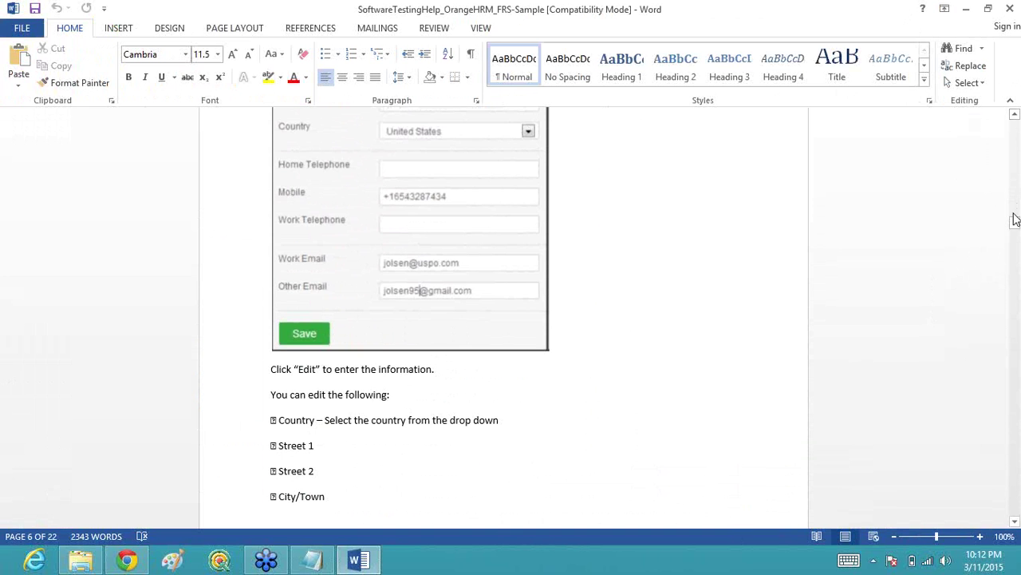
pyautogui.moveTo(1014, 223); pyautogui.dragTo(1013, 198)
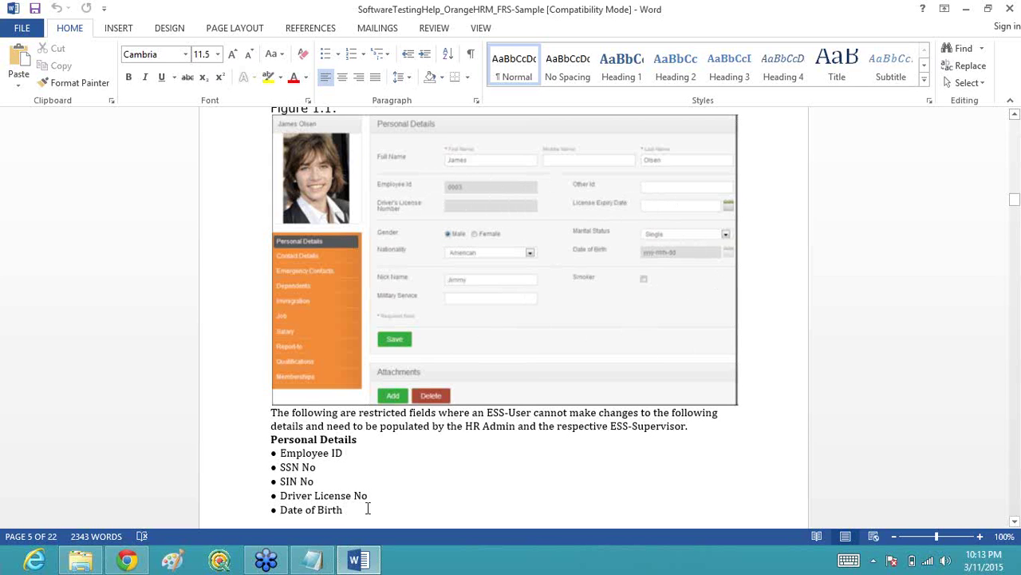
pyautogui.click(355, 561)
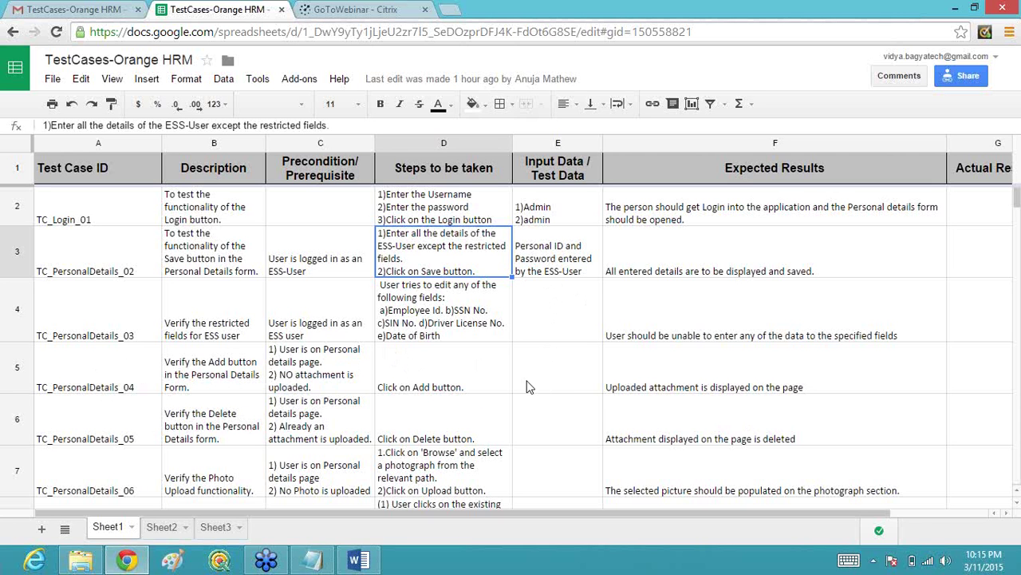
# Step: In the spreadsheet, select the Add button steps in D5 and the TC_PersonalDetails_04 row
pyautogui.click(461, 383)
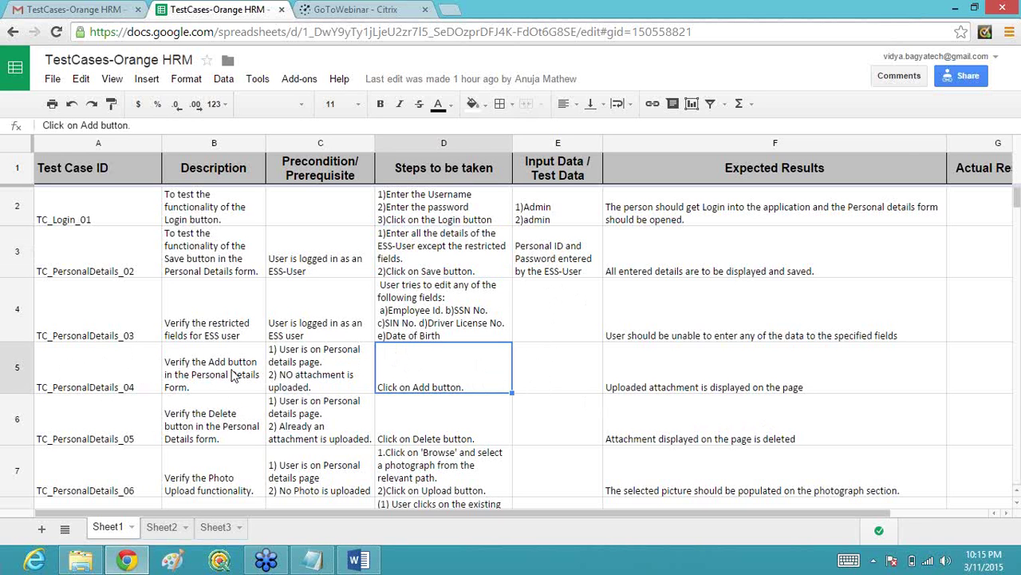
pyautogui.moveTo(100, 374); pyautogui.dragTo(636, 386)
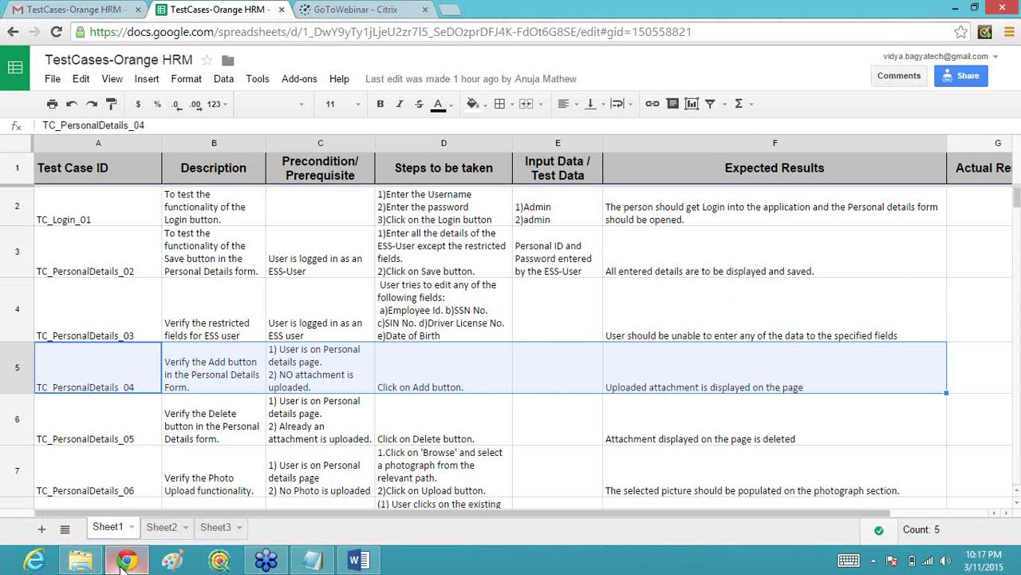
pyautogui.click(126, 561)
pyautogui.click(125, 561)
# Step: Switch to Gmail and show the inbox list of 43 conversations
pyautogui.click(92, 11)
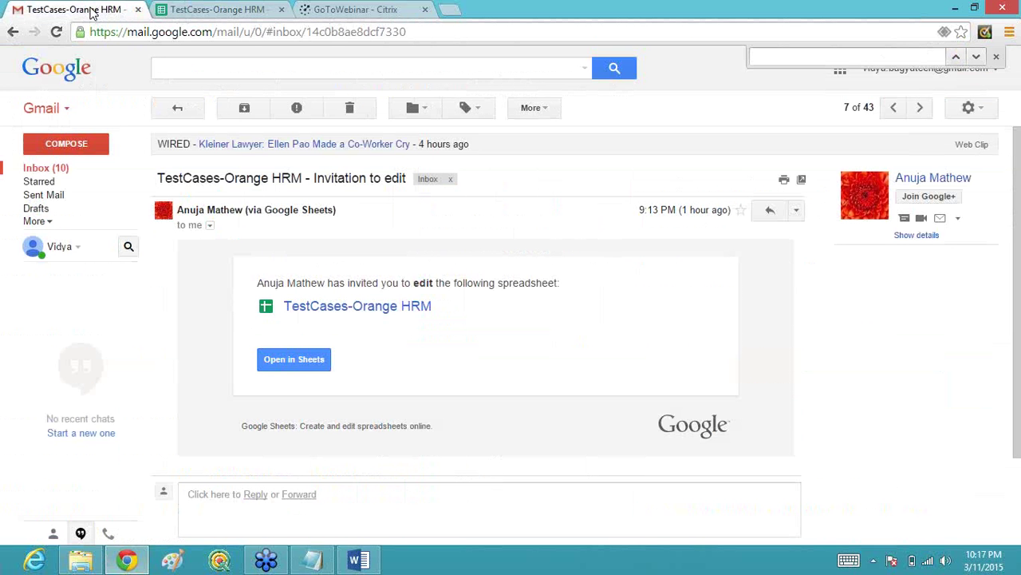
pyautogui.click(39, 169)
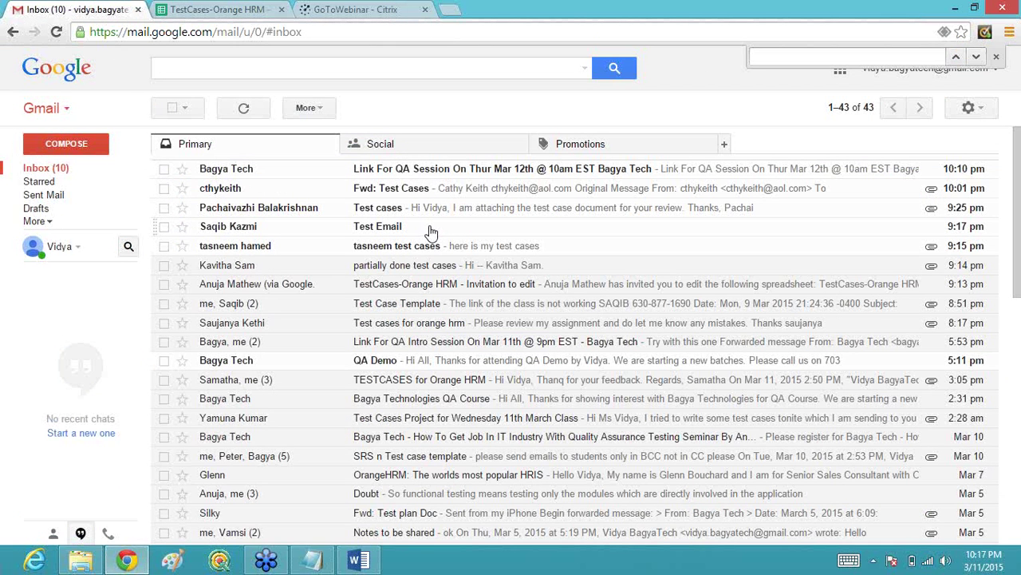
pyautogui.click(246, 17)
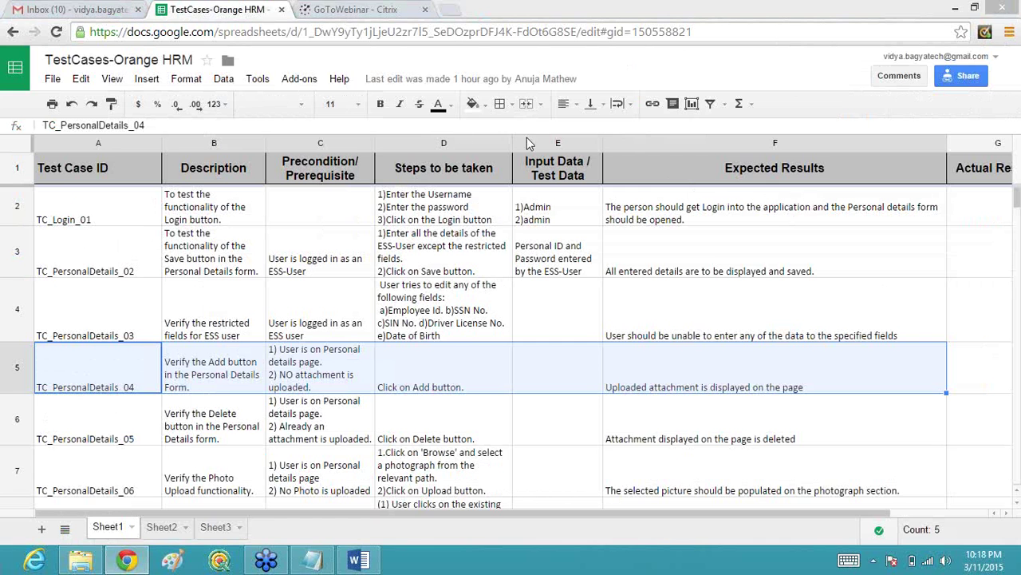
pyautogui.click(116, 13)
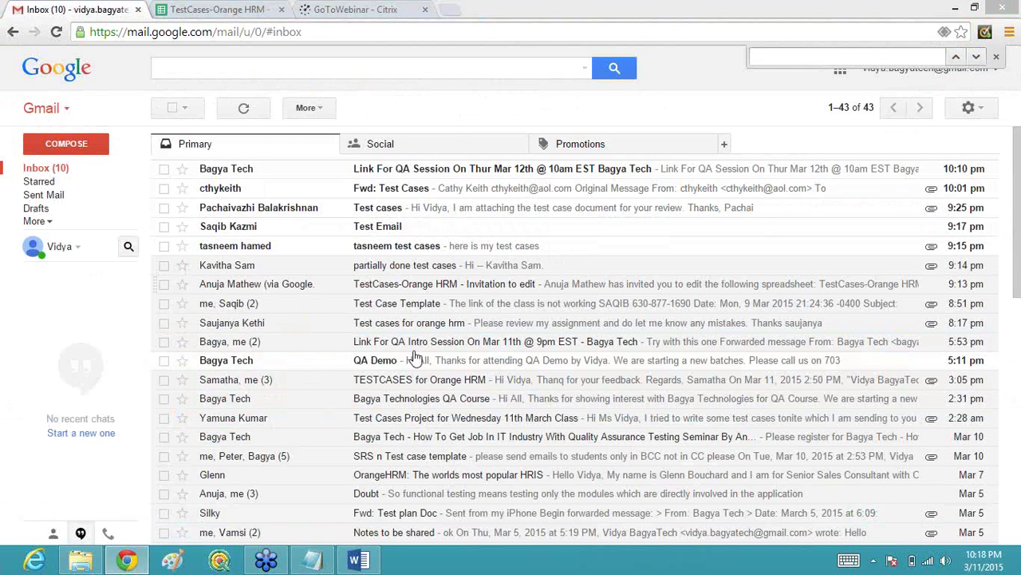
# Step: Download the Orange HRM TESTCASES.xlsx attachment from the 'TESTCASES for Orange HRM' email and open it
pyautogui.click(407, 384)
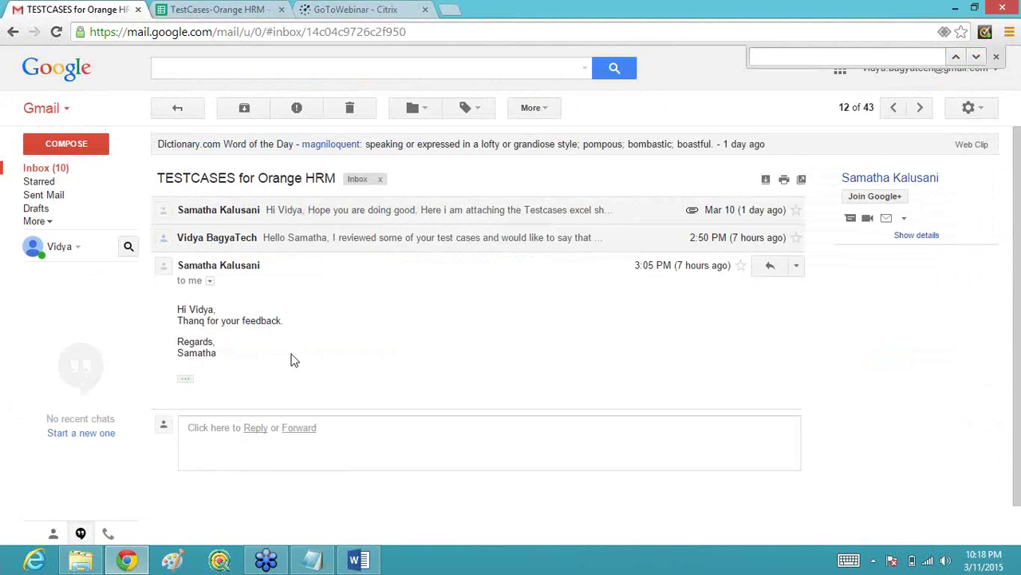
pyautogui.click(376, 220)
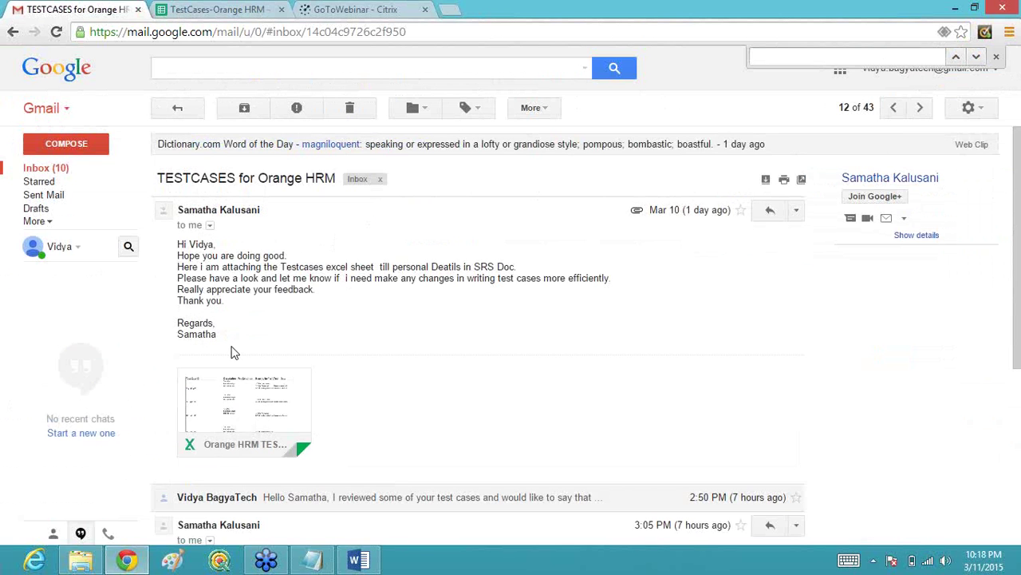
pyautogui.moveTo(224, 401)
pyautogui.click(215, 437)
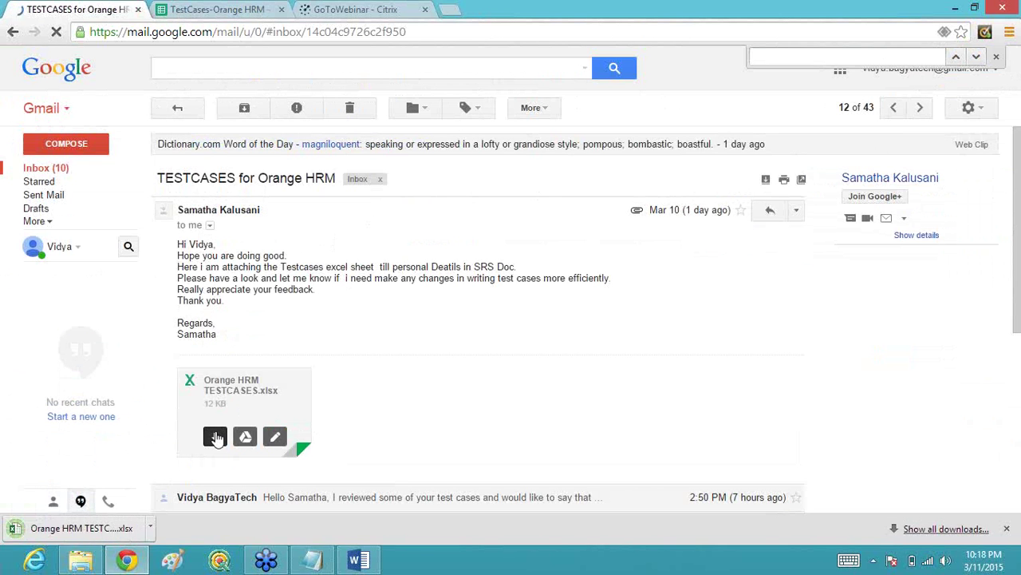
pyautogui.click(215, 437)
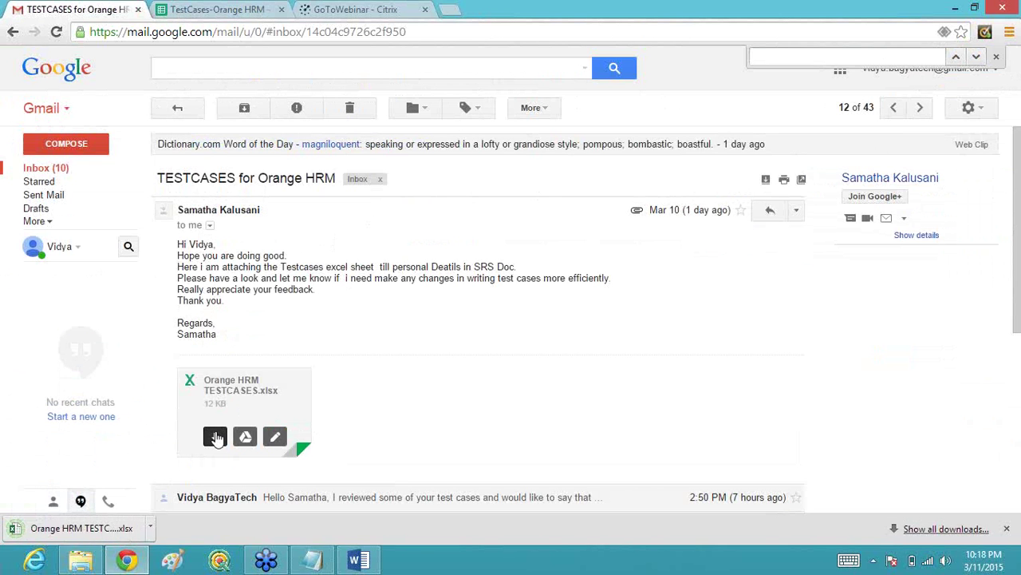
pyautogui.click(100, 528)
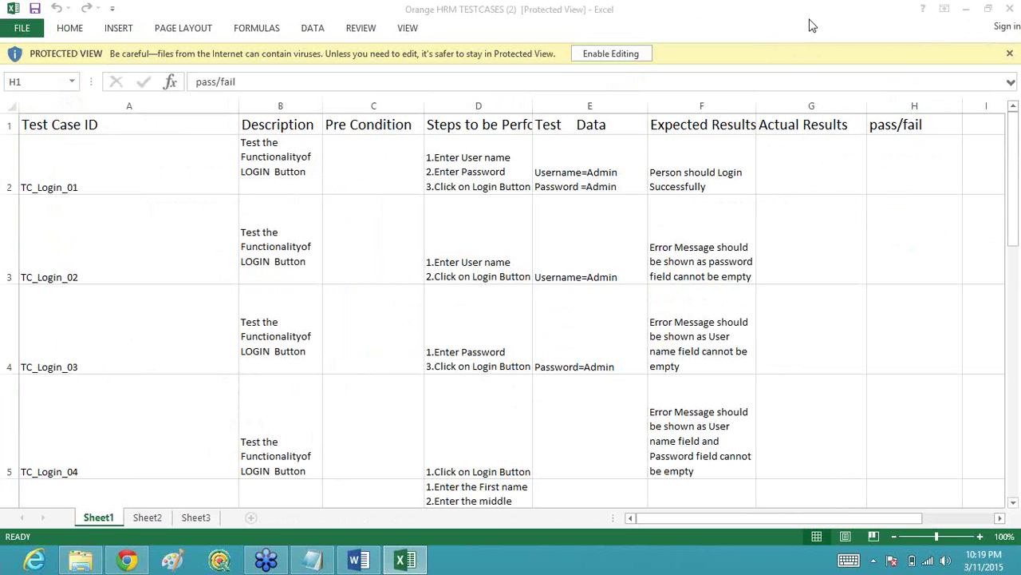
# Step: Review row 6's steps in D6 and expected result in F6, then enable editing
pyautogui.moveTo(1019, 570)
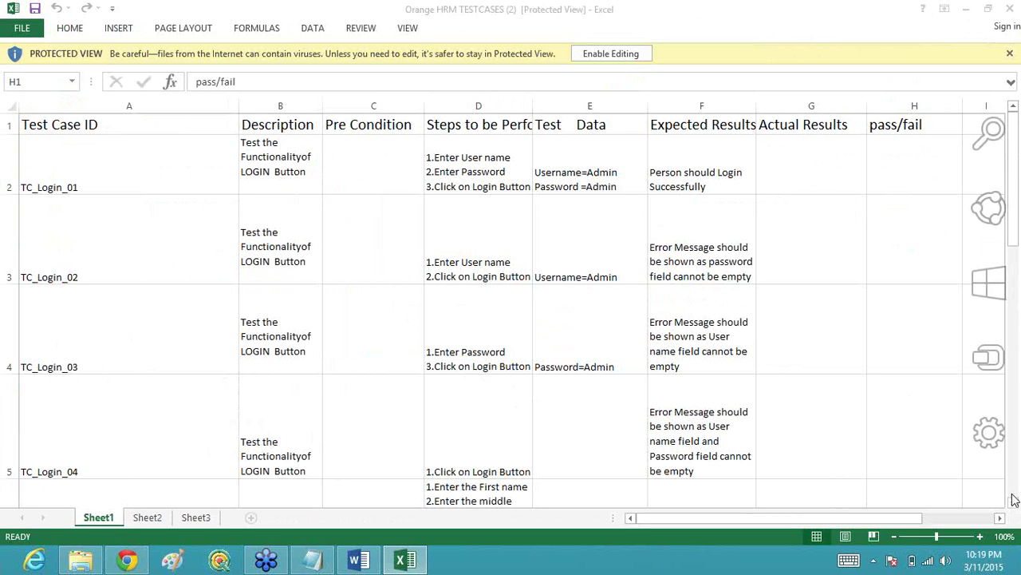
pyautogui.click(1014, 505)
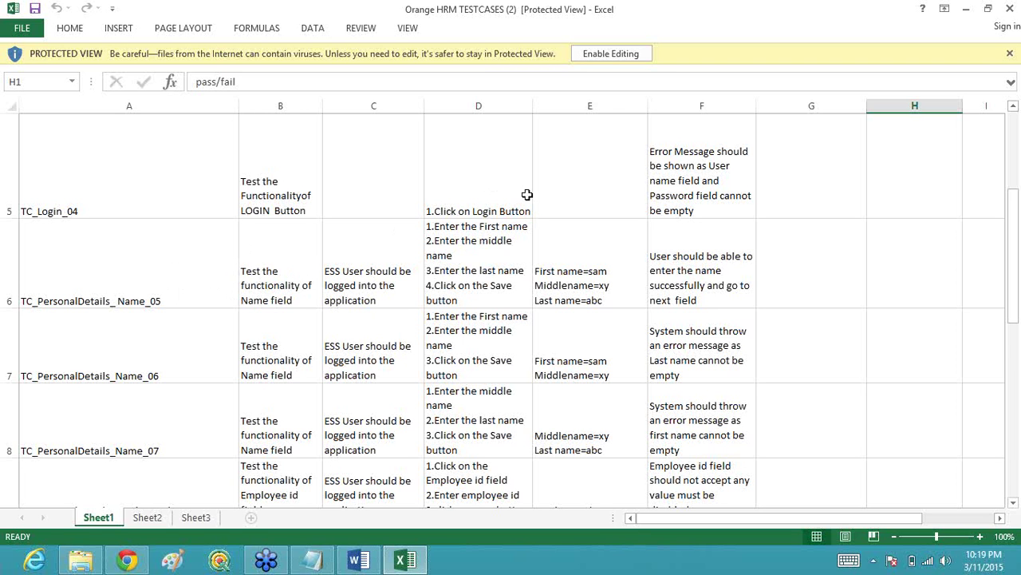
pyautogui.click(480, 293)
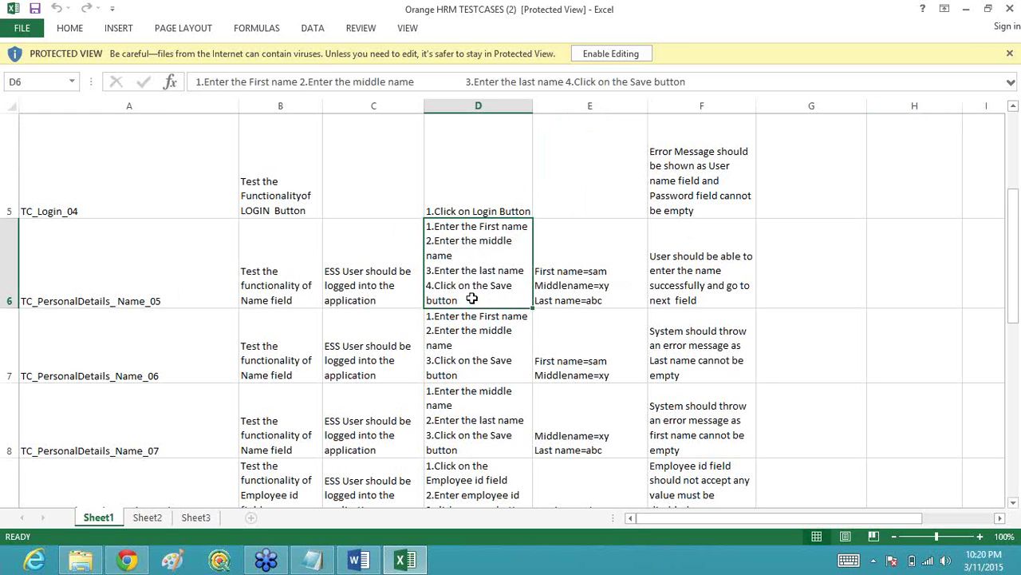
pyautogui.click(715, 276)
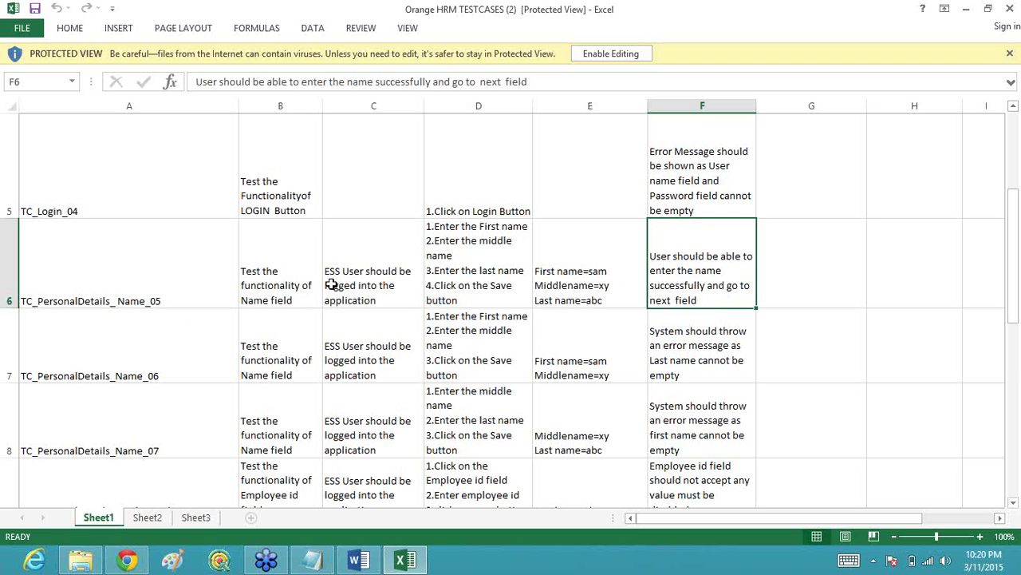
pyautogui.click(470, 299)
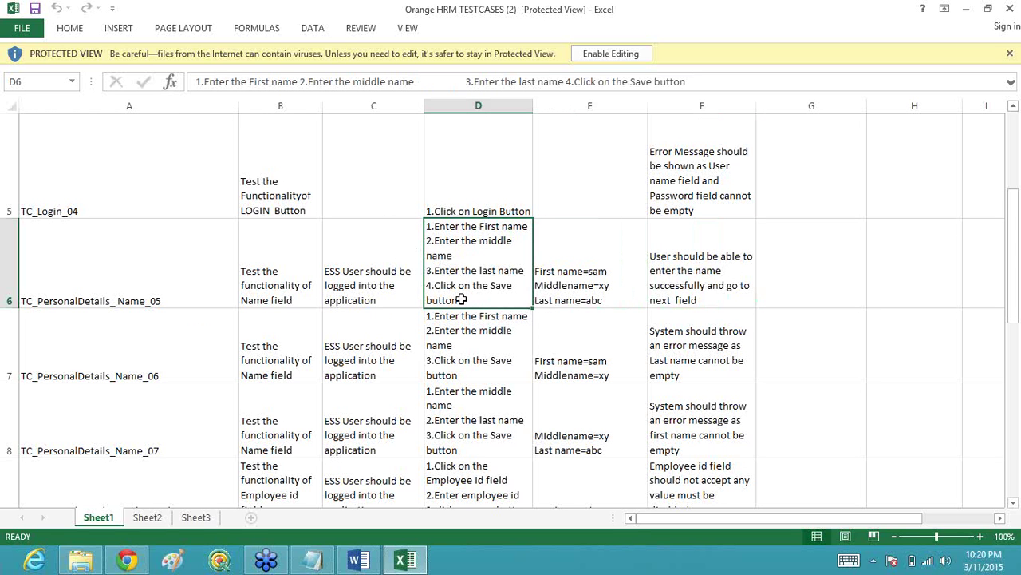
pyautogui.click(606, 54)
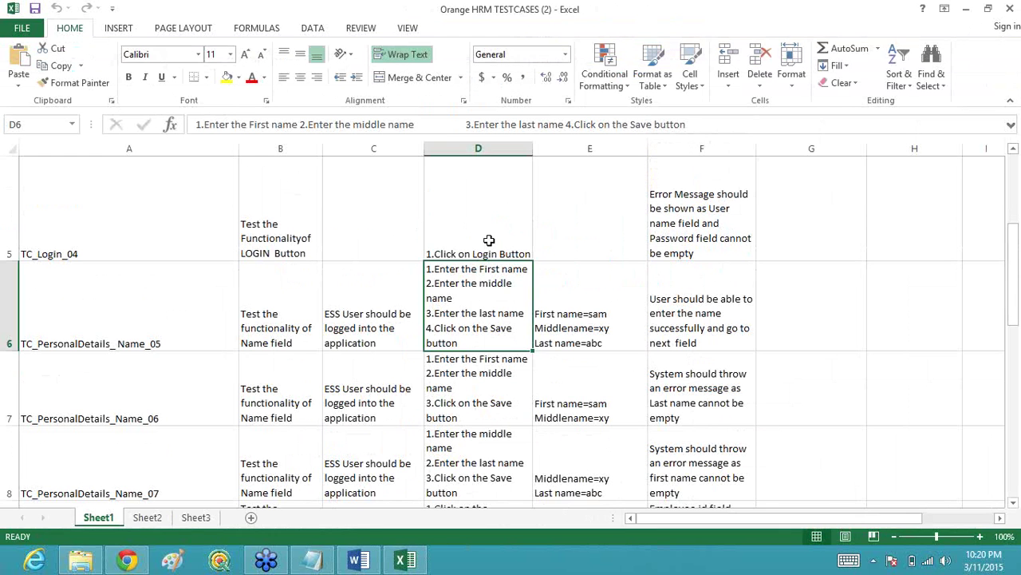
# Step: Delete '4.Click on the Save button' from D6 so the steps end at '3.Enter the last name'
pyautogui.doubleClick(458, 343)
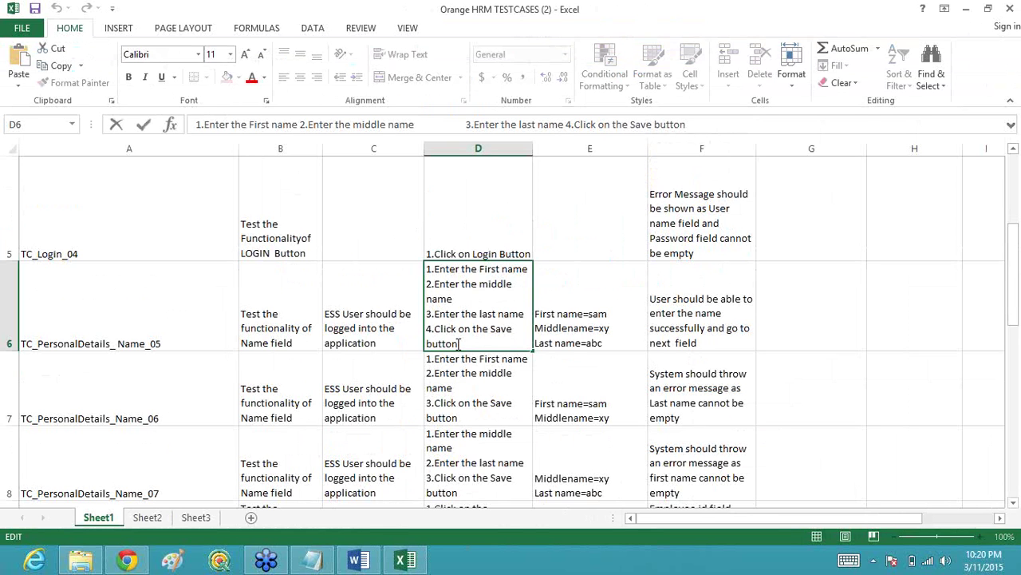
pyautogui.moveTo(458, 343); pyautogui.dragTo(427, 329)
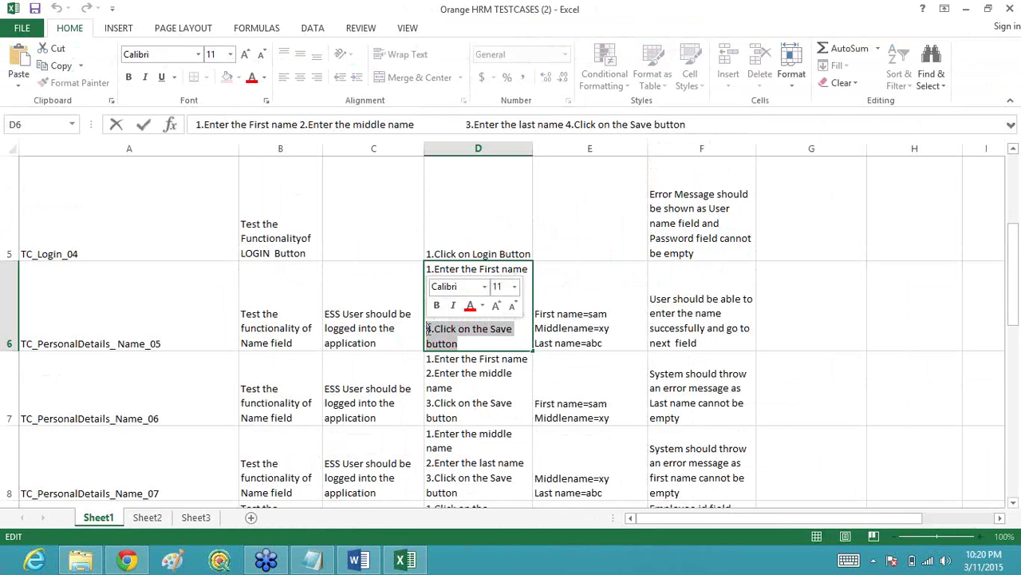
pyautogui.press('BackSpace')
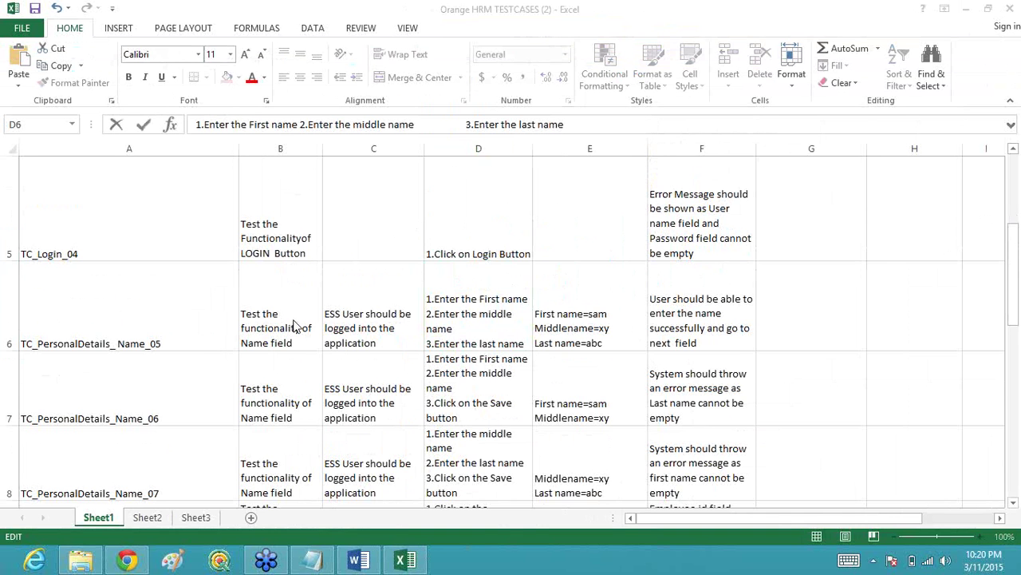
pyautogui.hotkey('ctrl', 'Return')
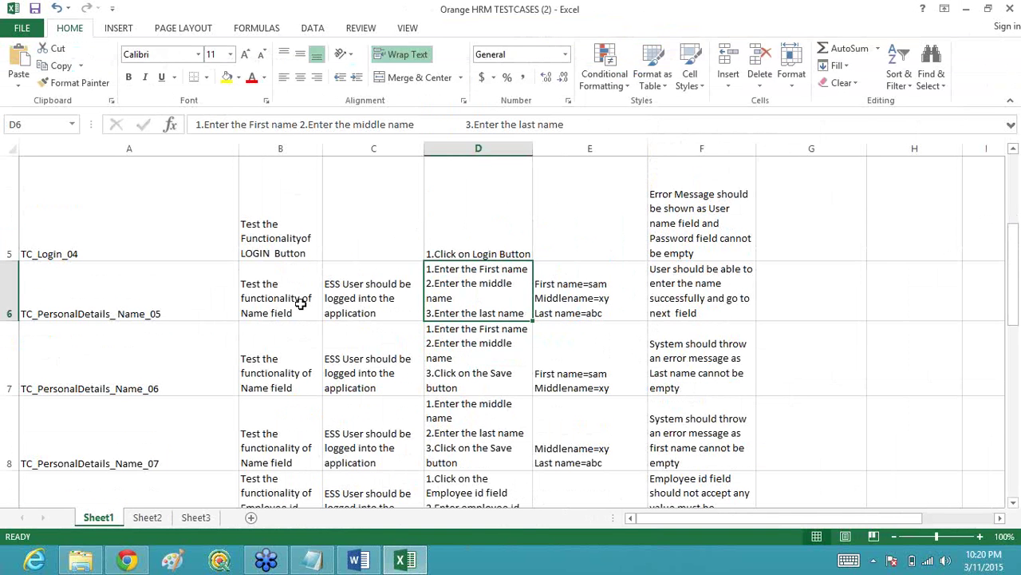
# Step: Replace 'functionality' in B6 so it reads 'Test the editibility of Name field'
pyautogui.doubleClick(295, 298)
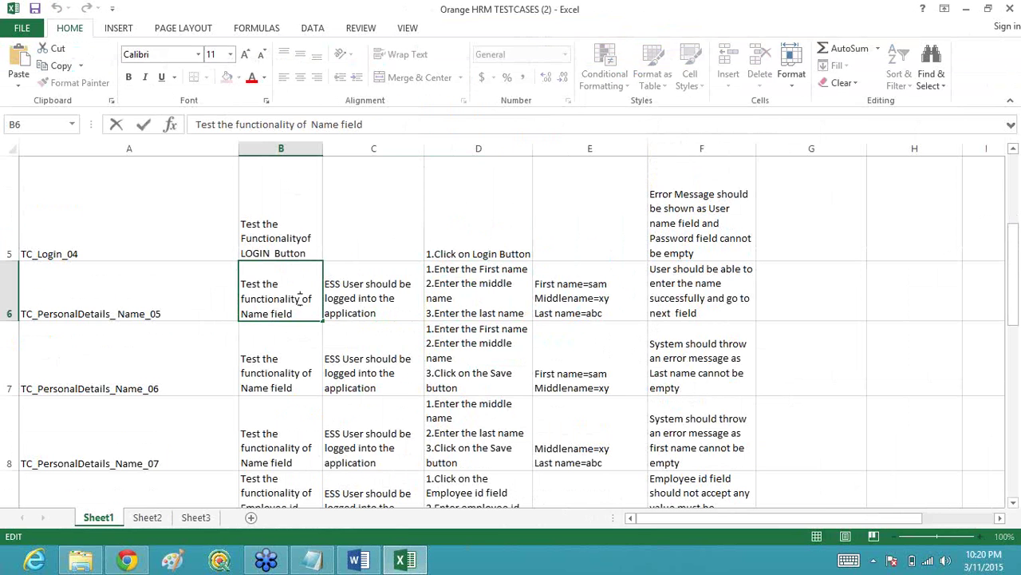
pyautogui.press('BackSpace')
pyautogui.press('BackSpace')
pyautogui.press('BackSpace')
pyautogui.press('BackSpace')
pyautogui.press('BackSpace')
pyautogui.press('BackSpace')
pyautogui.press('BackSpace')
pyautogui.press('BackSpace')
pyautogui.press('BackSpace')
pyautogui.press('BackSpace')
pyautogui.press('BackSpace')
pyautogui.press('BackSpace')
pyautogui.press('BackSpace')
pyautogui.press('BackSpace')
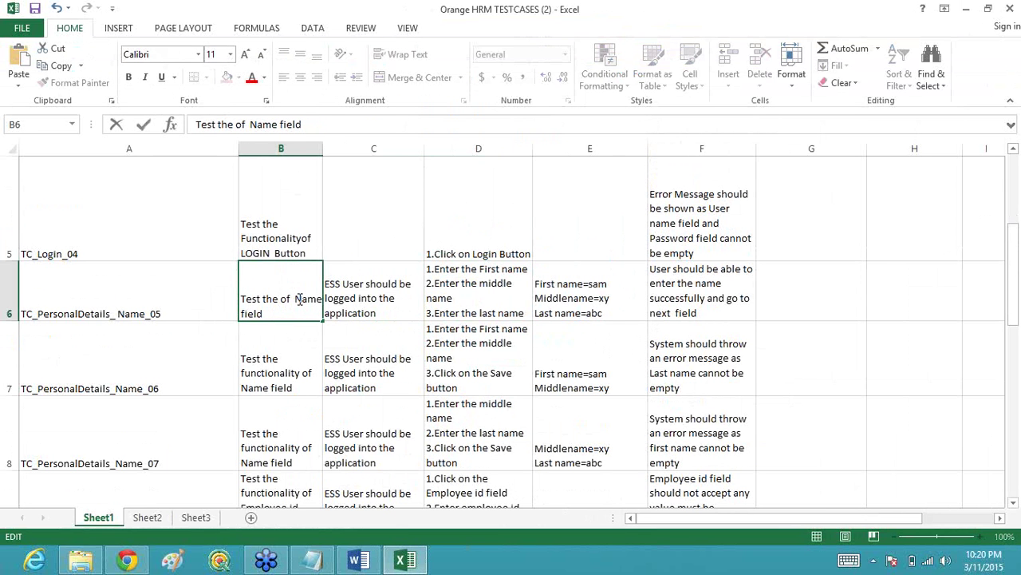
pyautogui.press('BackSpace')
pyautogui.press('BackSpace')
pyautogui.press('BackSpace')
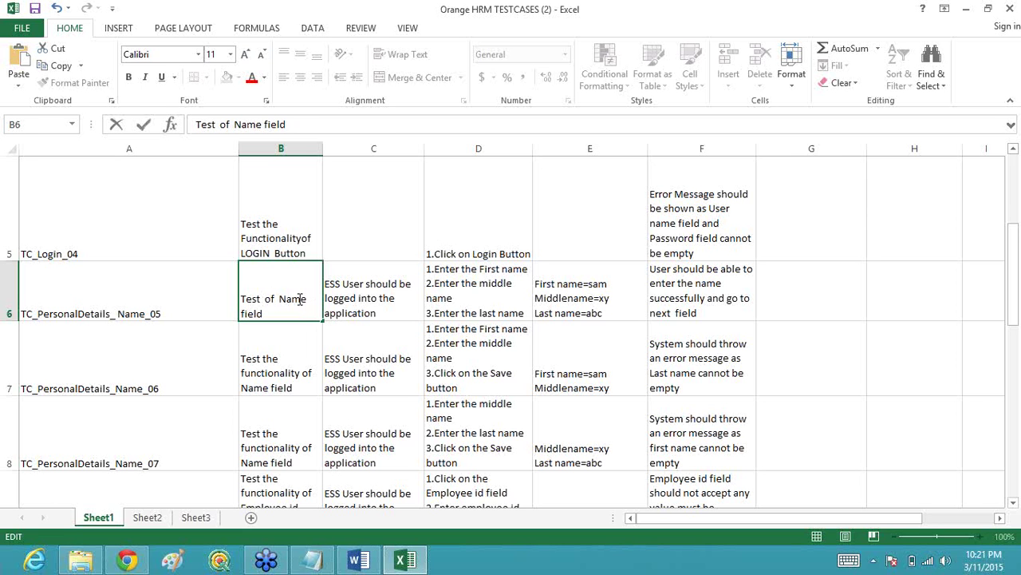
pyautogui.write('the ed')
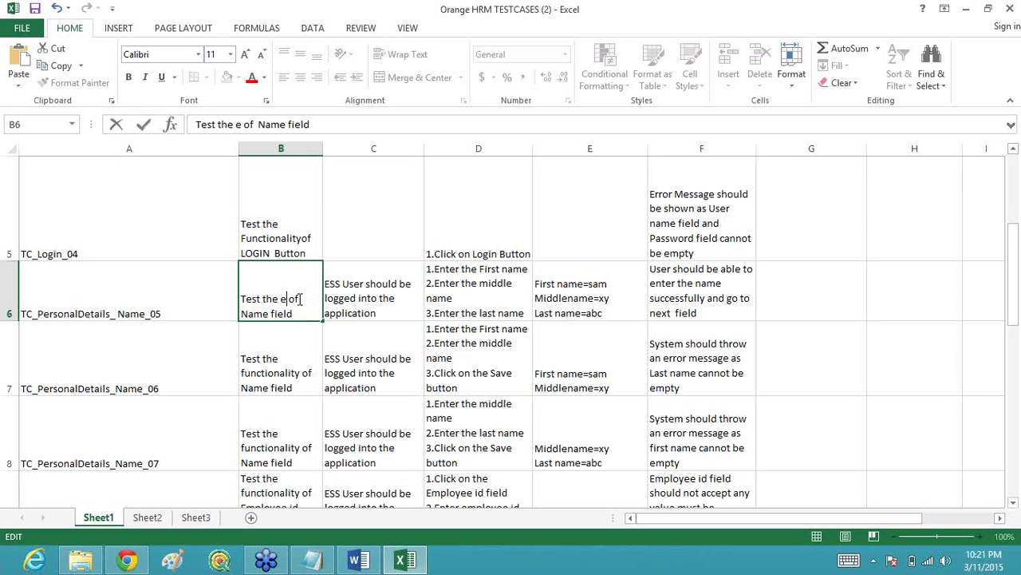
pyautogui.write('ti')
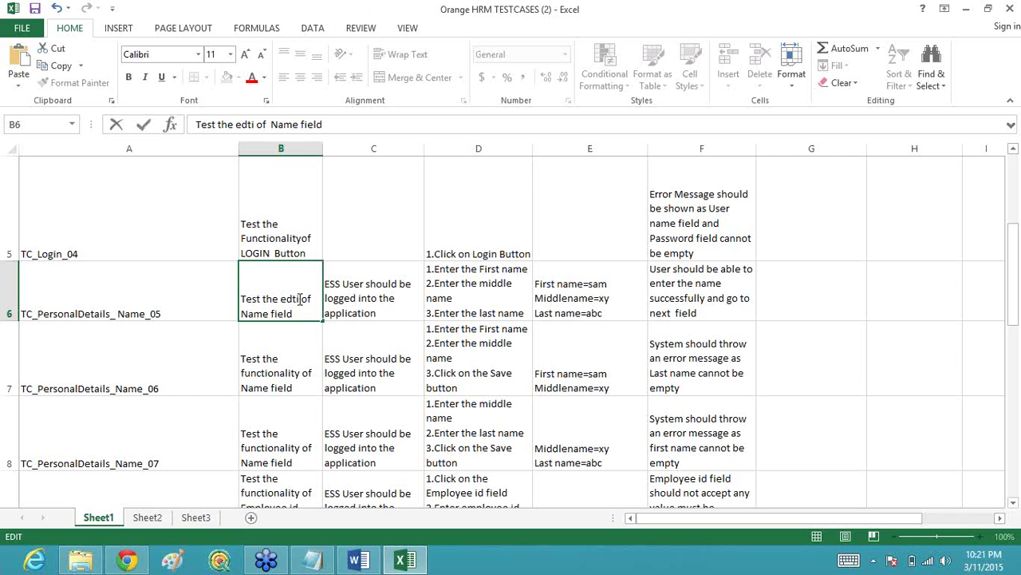
pyautogui.write('bility')
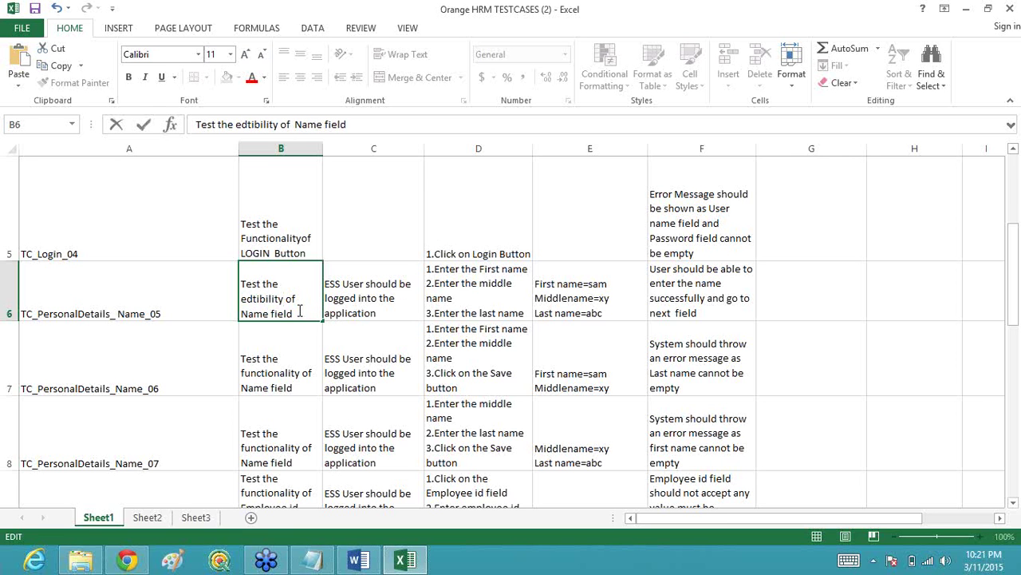
pyautogui.click(252, 300)
pyautogui.write('i')
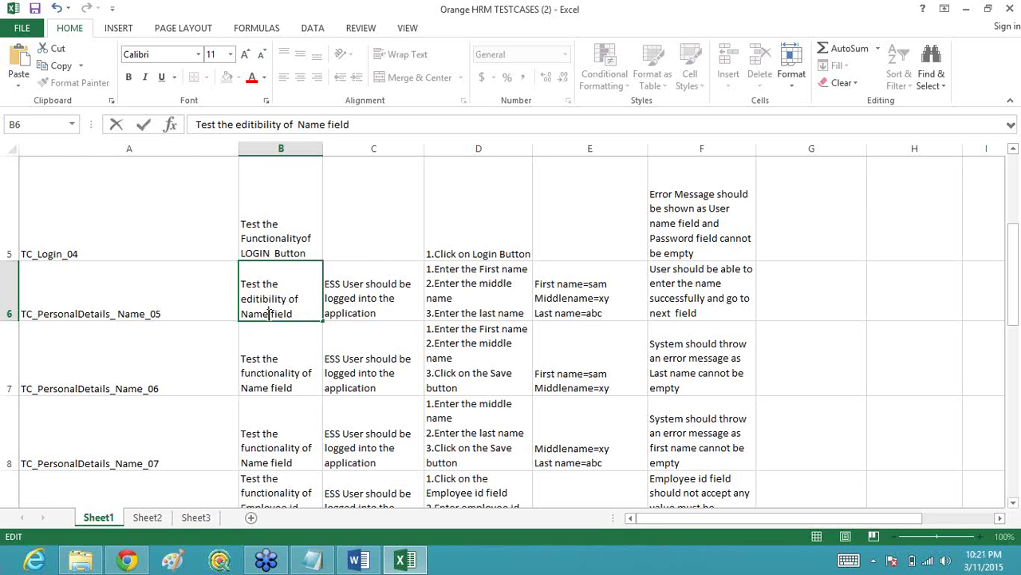
# Step: Replace 'Name' in B6 so it reads 'Test the editibility of all the non restricted fields'
pyautogui.press('BackSpace')
pyautogui.press('BackSpace')
pyautogui.press('BackSpace')
pyautogui.press('BackSpace')
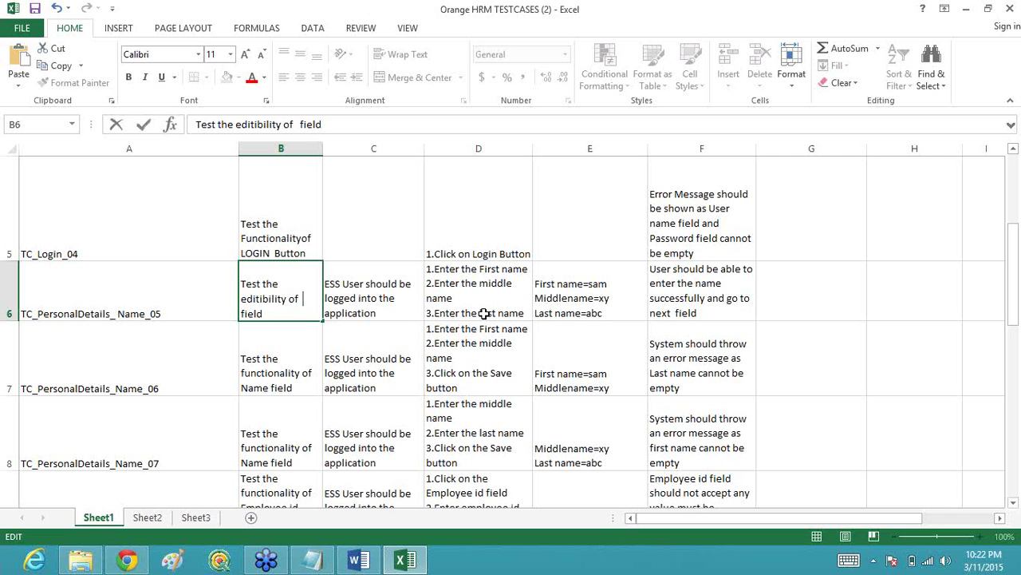
pyautogui.write('all the ')
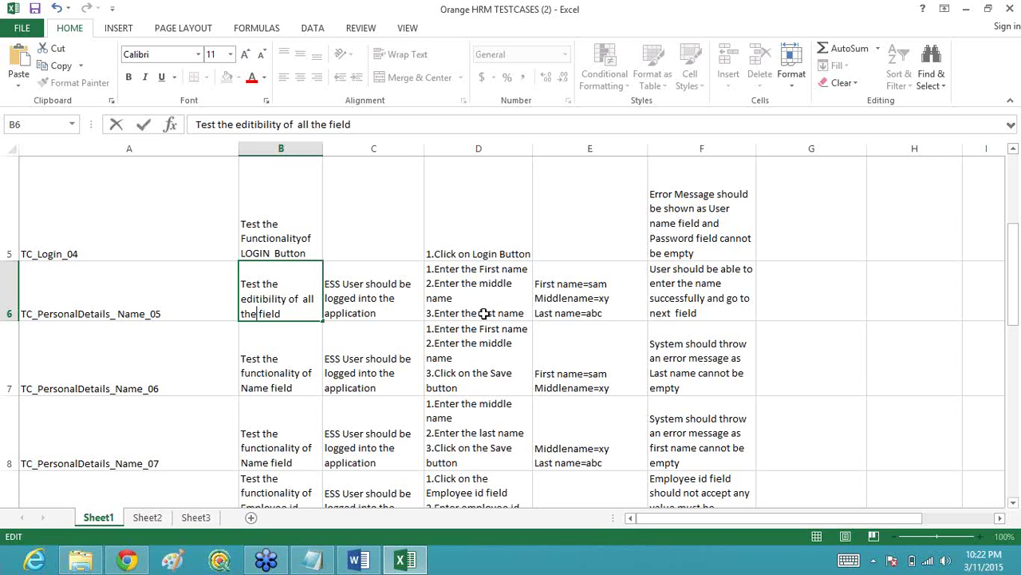
pyautogui.write('non res')
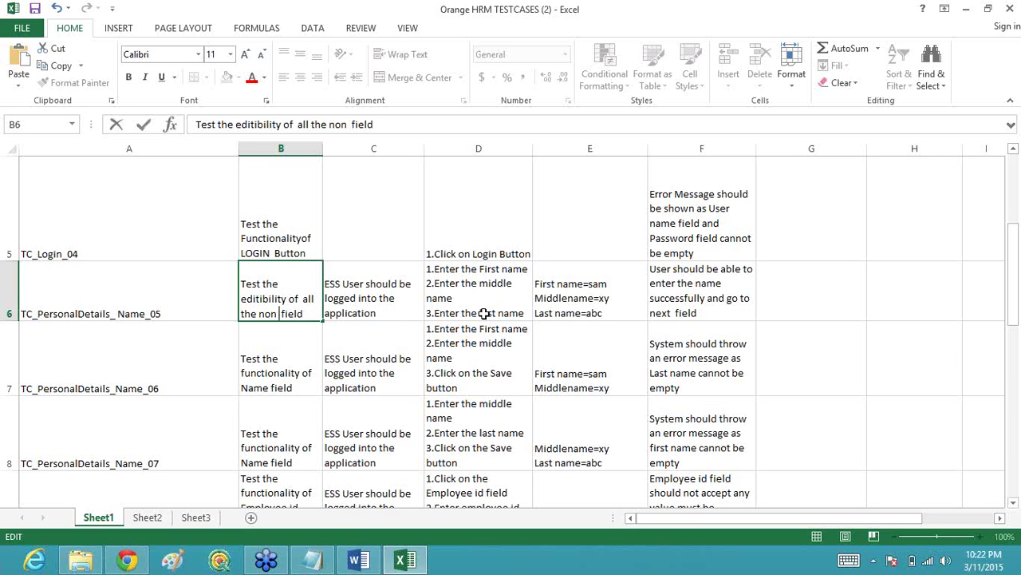
pyautogui.write('tri')
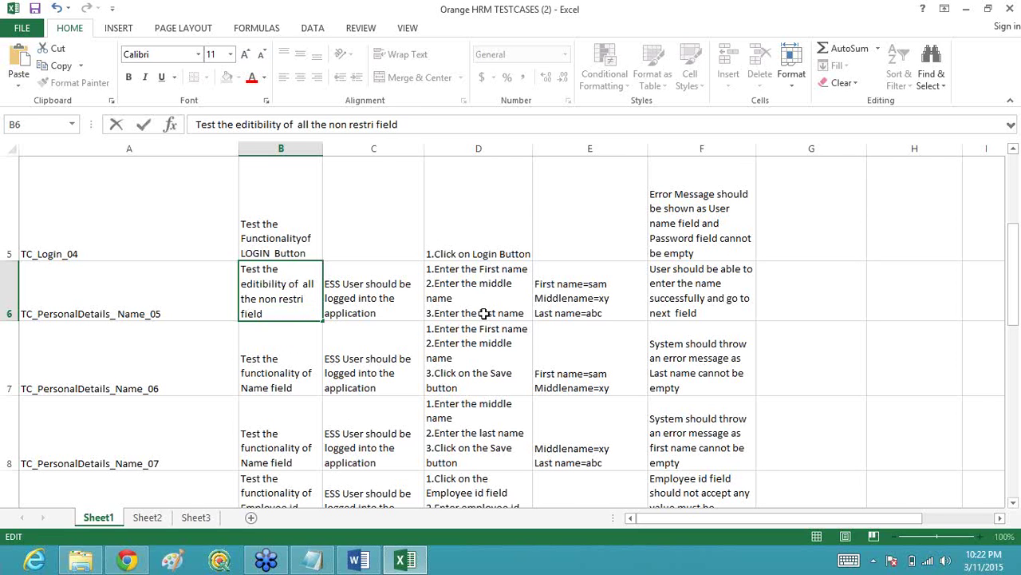
pyautogui.write('cet')
pyautogui.press('BackSpace')
pyautogui.press('BackSpace')
pyautogui.write('ted')
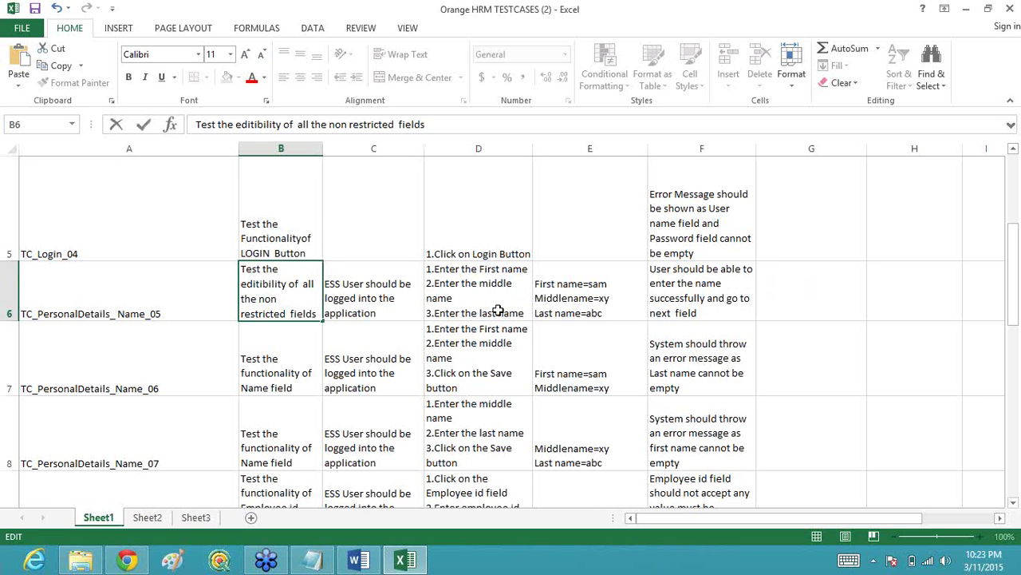
# Step: Commit the B6 description, then review row 6's expected result in F6 and steps in D6
pyautogui.click(684, 308)
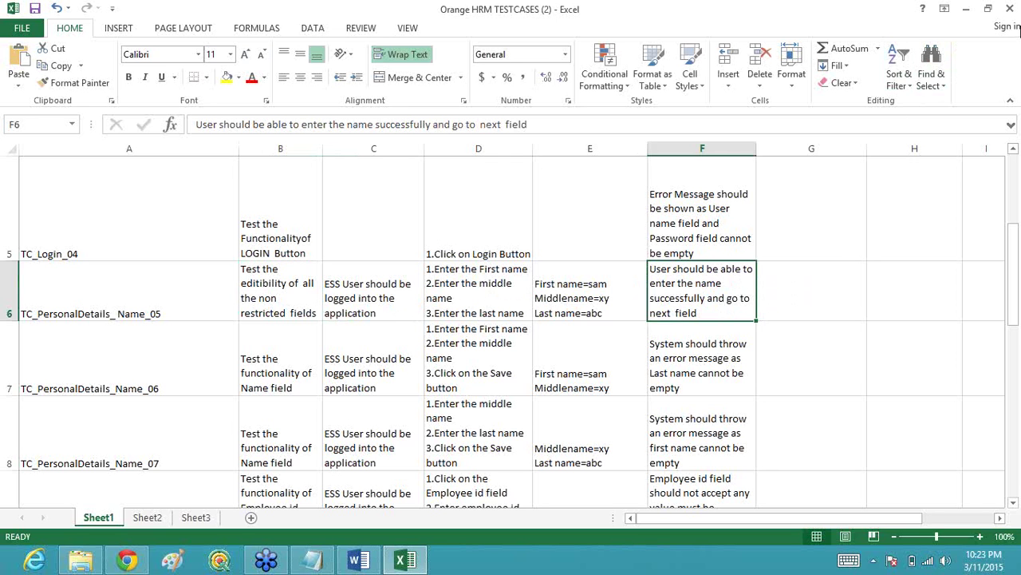
pyautogui.click(1011, 22)
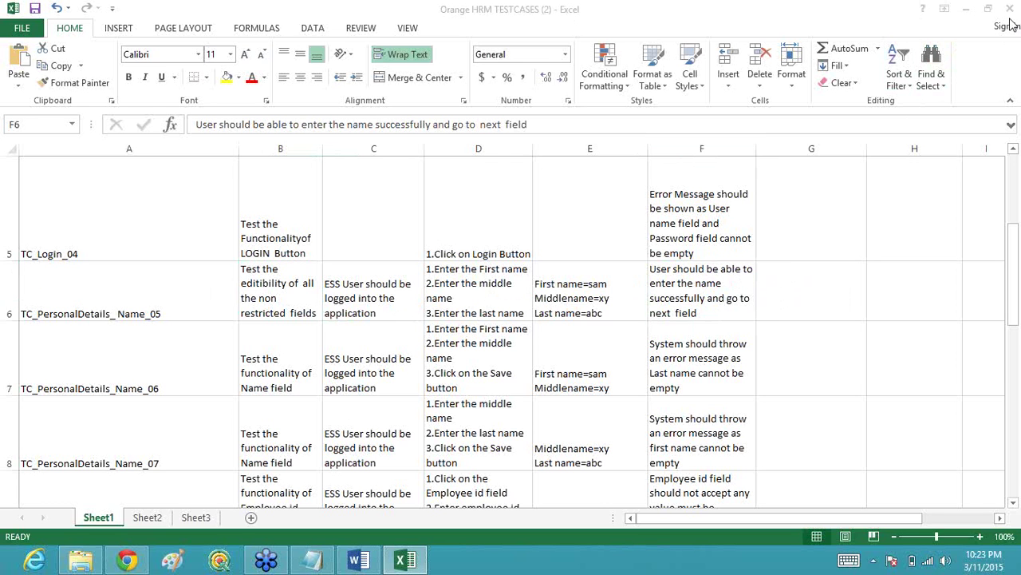
pyautogui.click(713, 287)
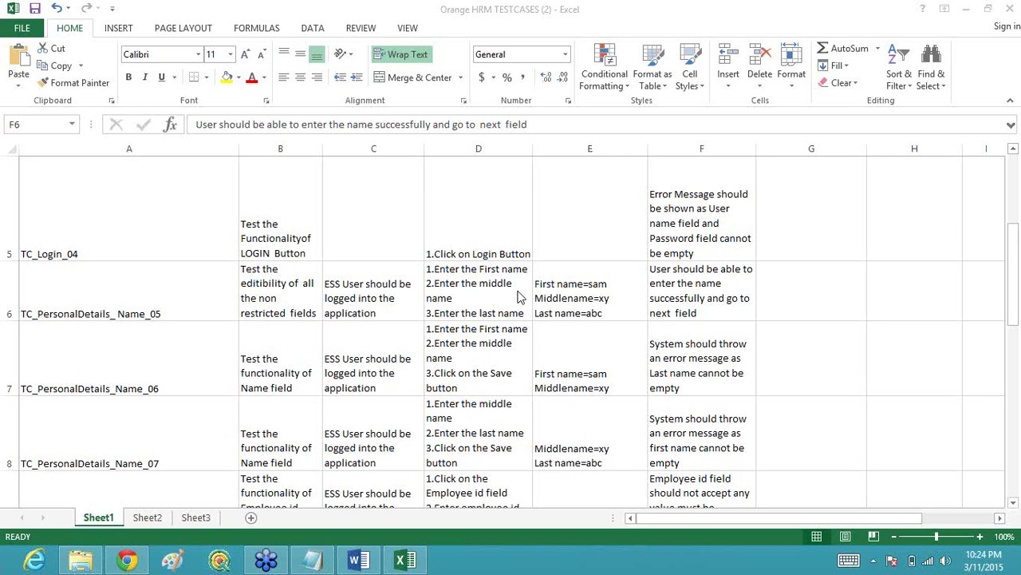
pyautogui.hotkey('alt', 'Tab')
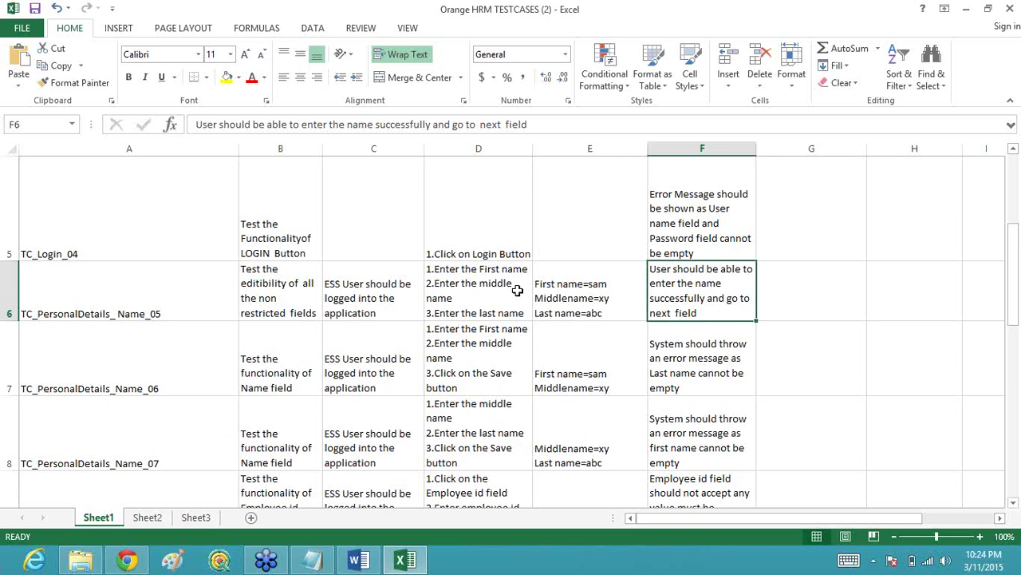
pyautogui.click(517, 290)
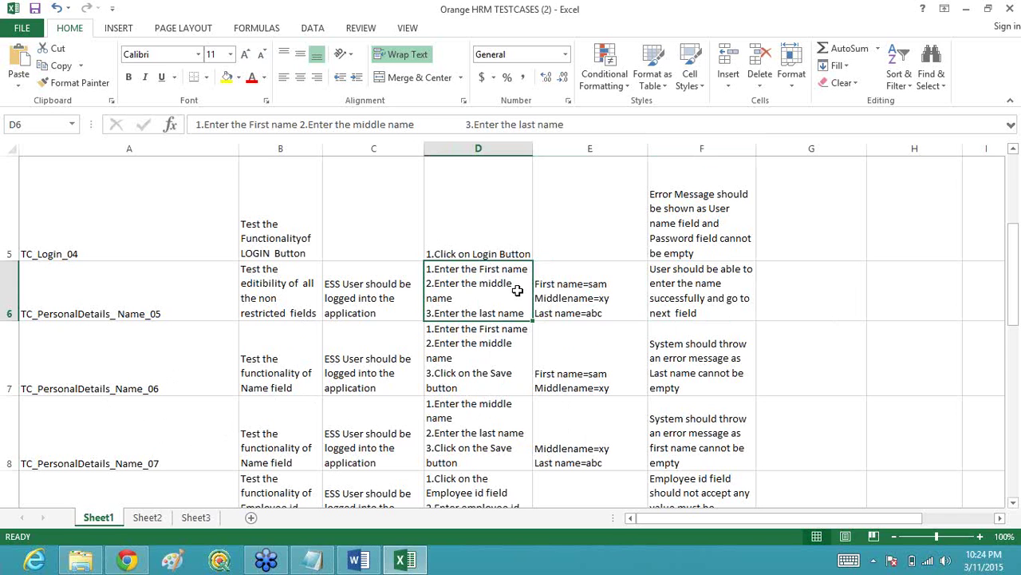